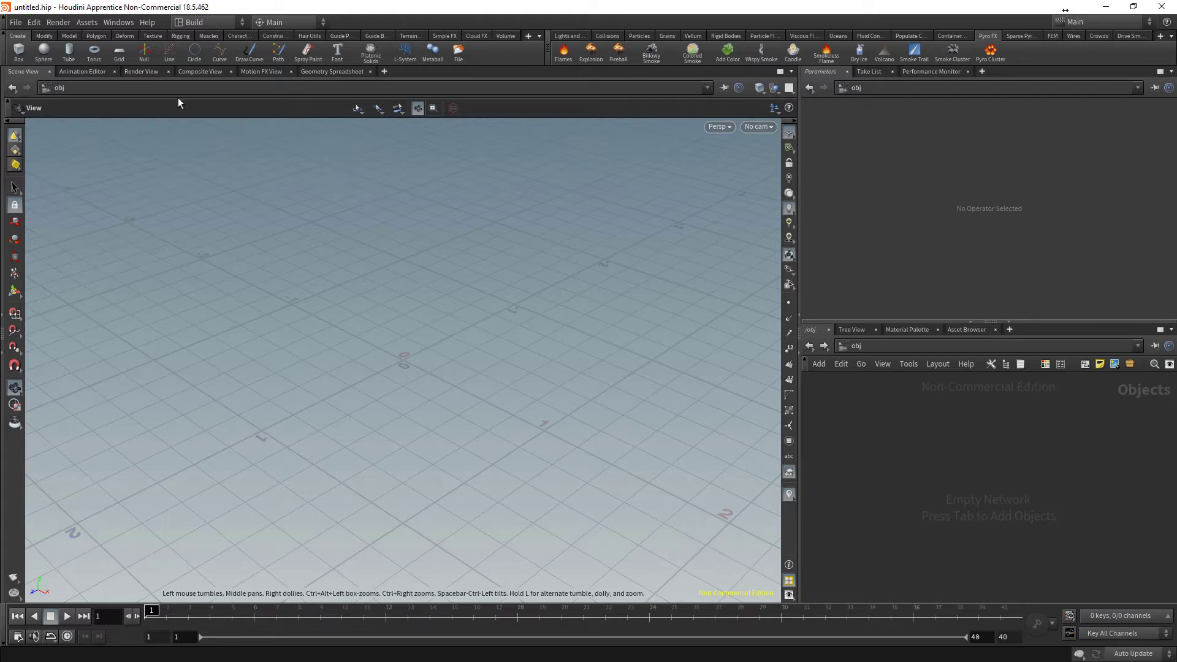
Place a torus in the viewport and arrange torus_object1 in the widened network pane
left_click(94, 51)
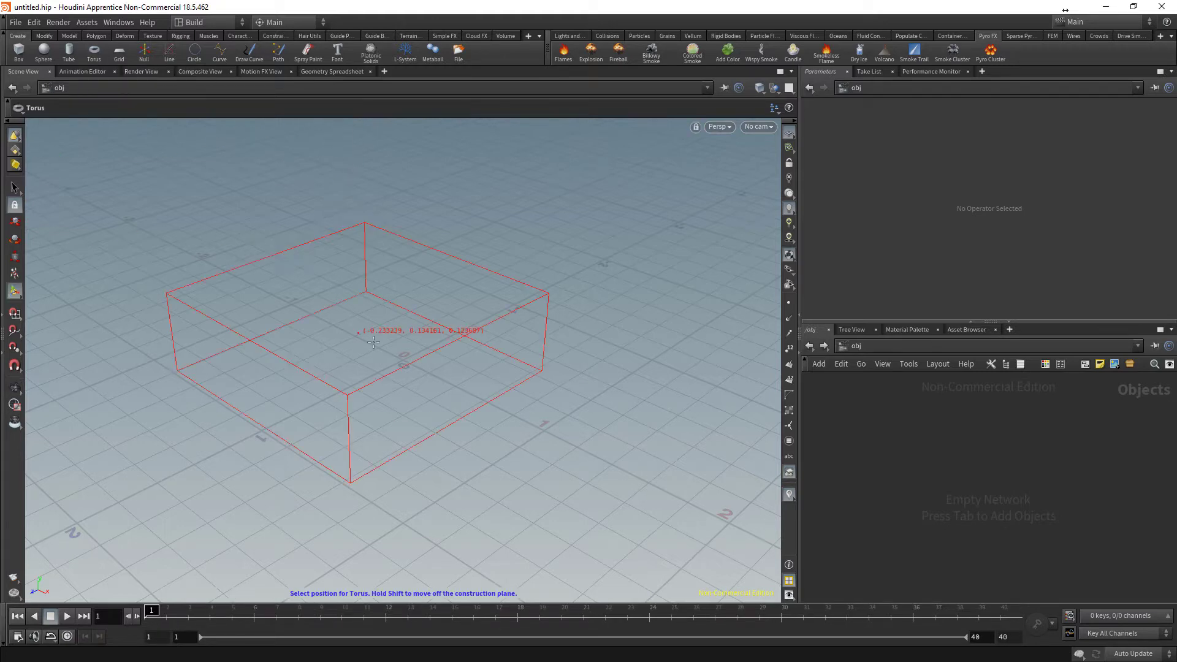
left_click(418, 319)
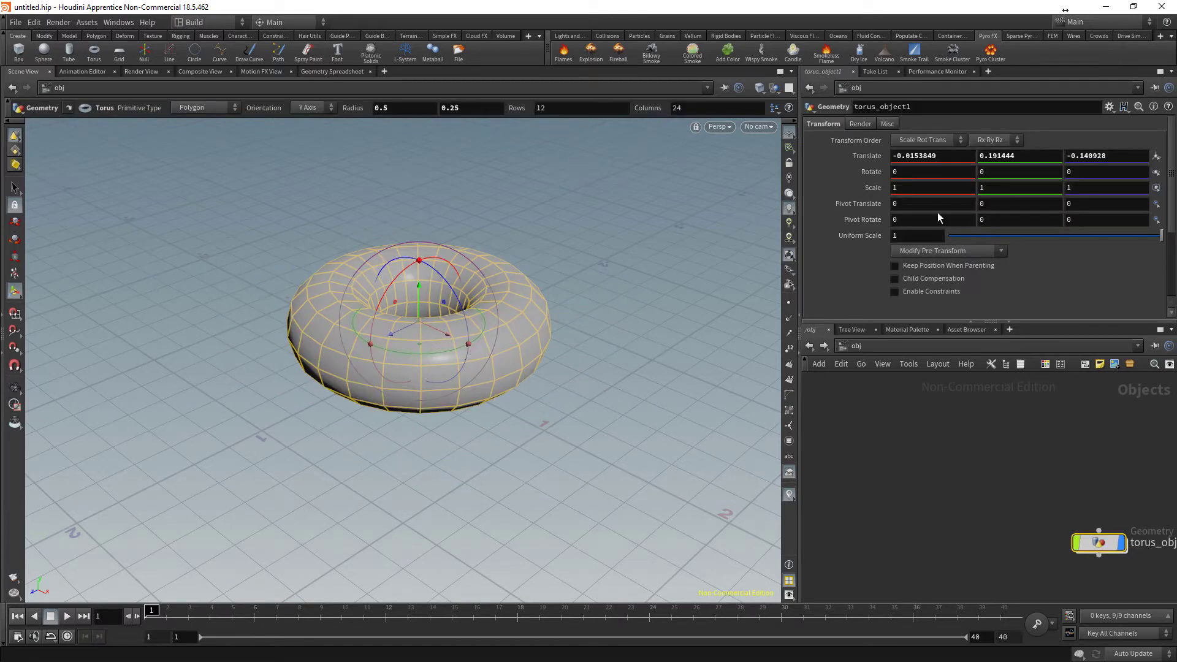
mouse_move(1071, 491)
middle_mouse_down()
mouse_move(927, 431)
mouse_move(833, 371)
middle_mouse_up()
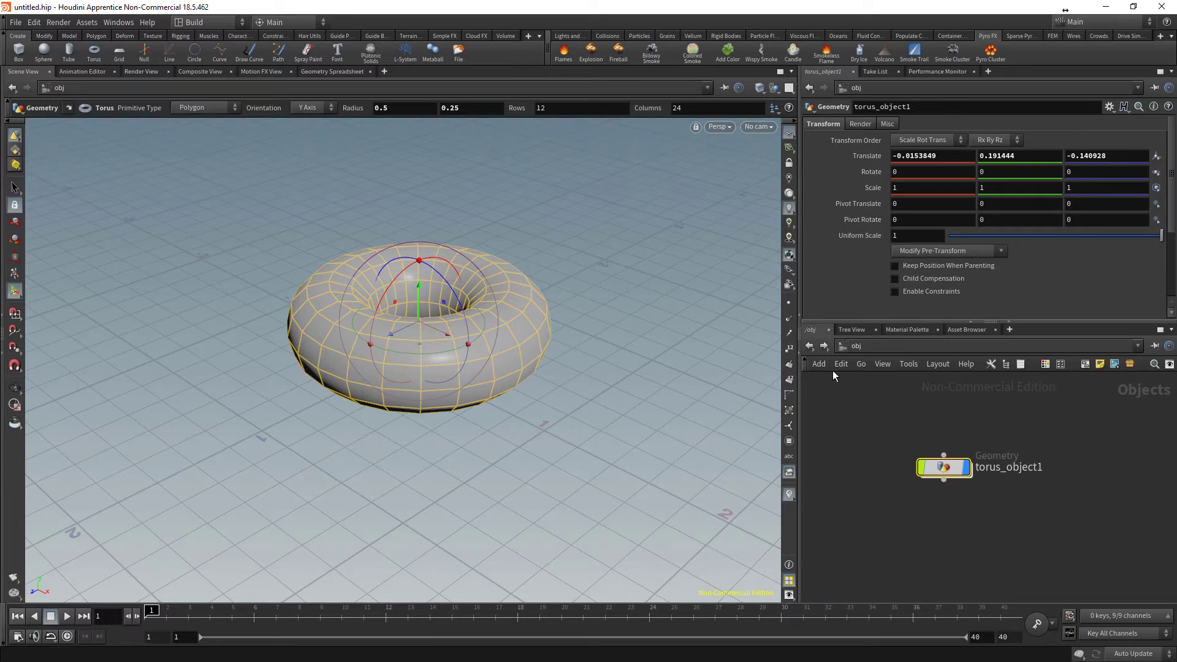
left_click(850, 332)
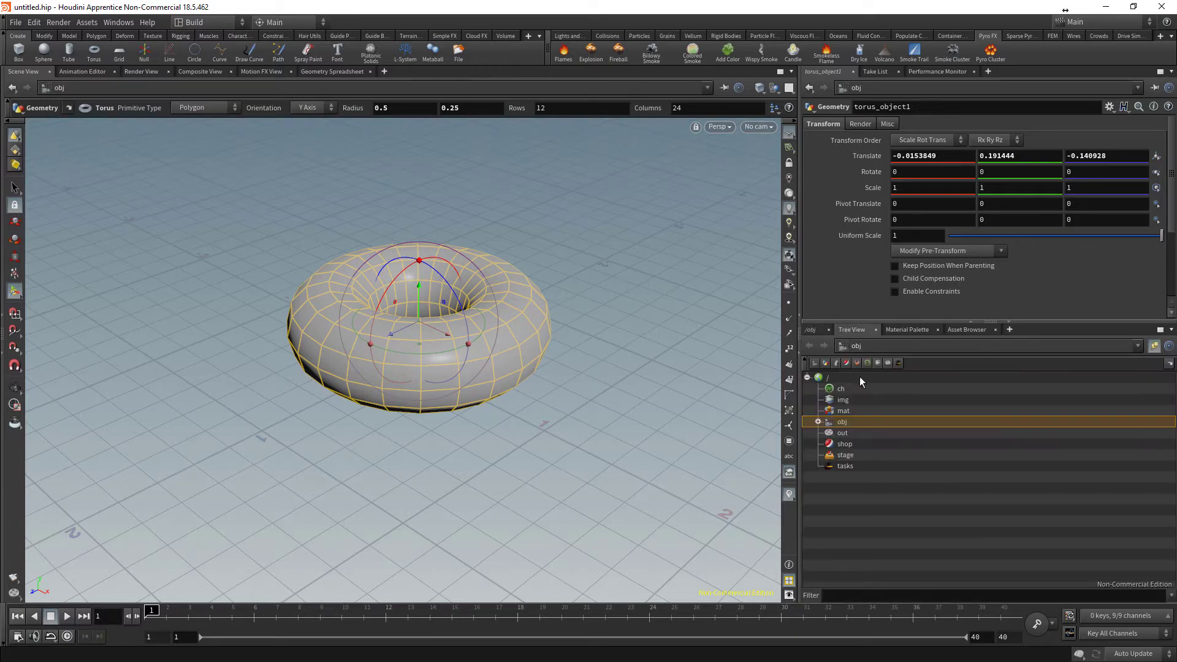
left_click(817, 329)
mouse_move(942, 466)
left_mouse_down()
mouse_move(908, 434)
mouse_move(925, 431)
left_mouse_up()
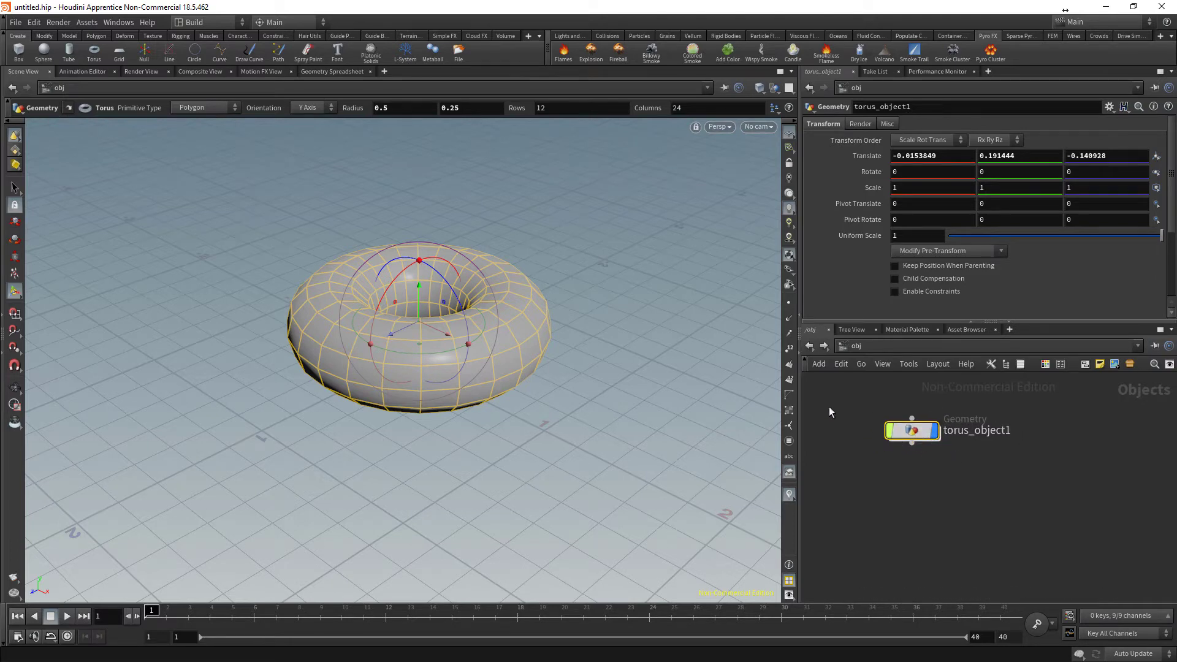
left_click_drag(787, 385, 733, 387)
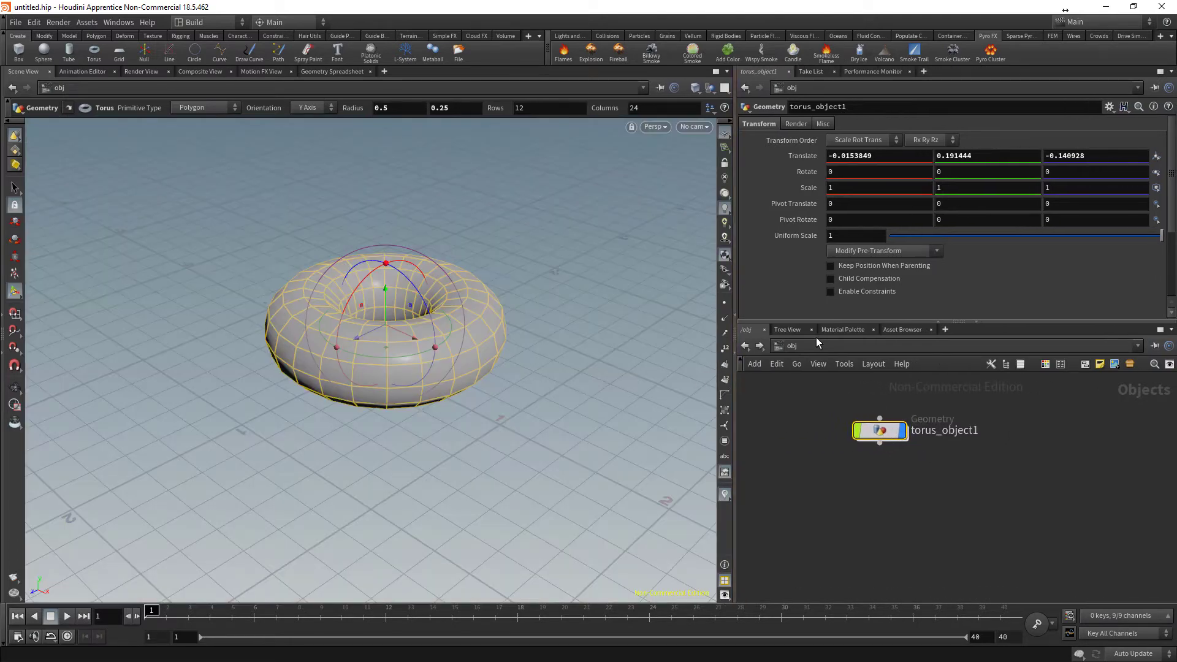
Inside torus_object1, set the torus tube radius to 0.1, then return to /obj
double_click(879, 430)
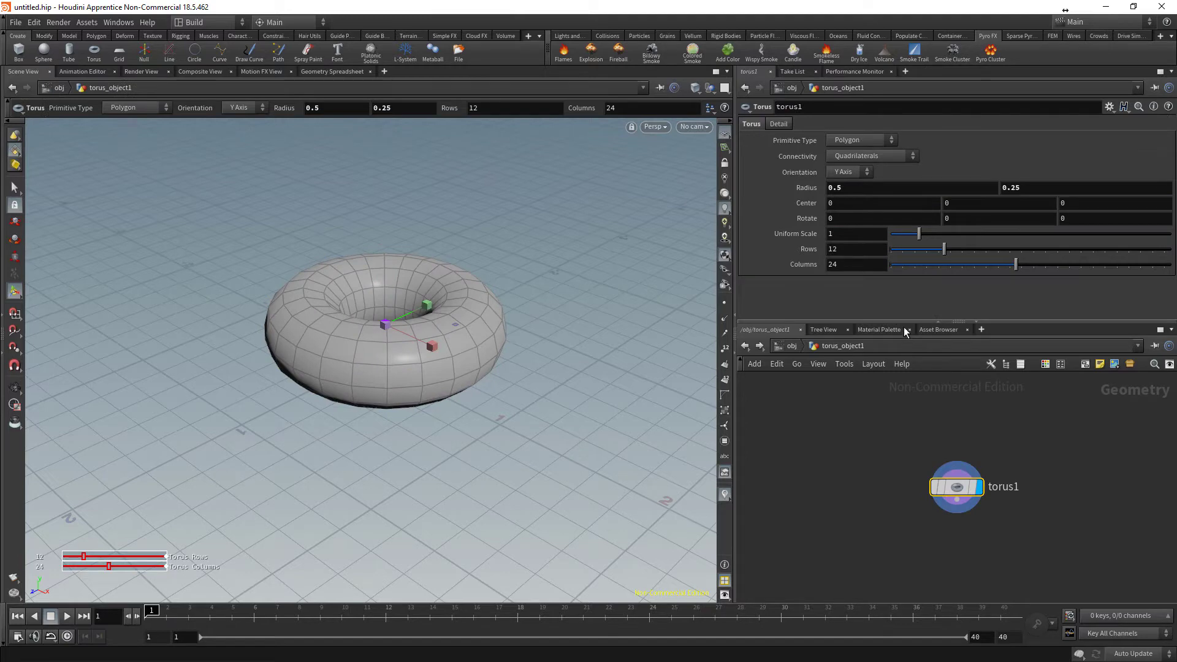
left_click(1047, 184)
key("BackSpace")
key("BackSpace")
type("1")
key("Return")
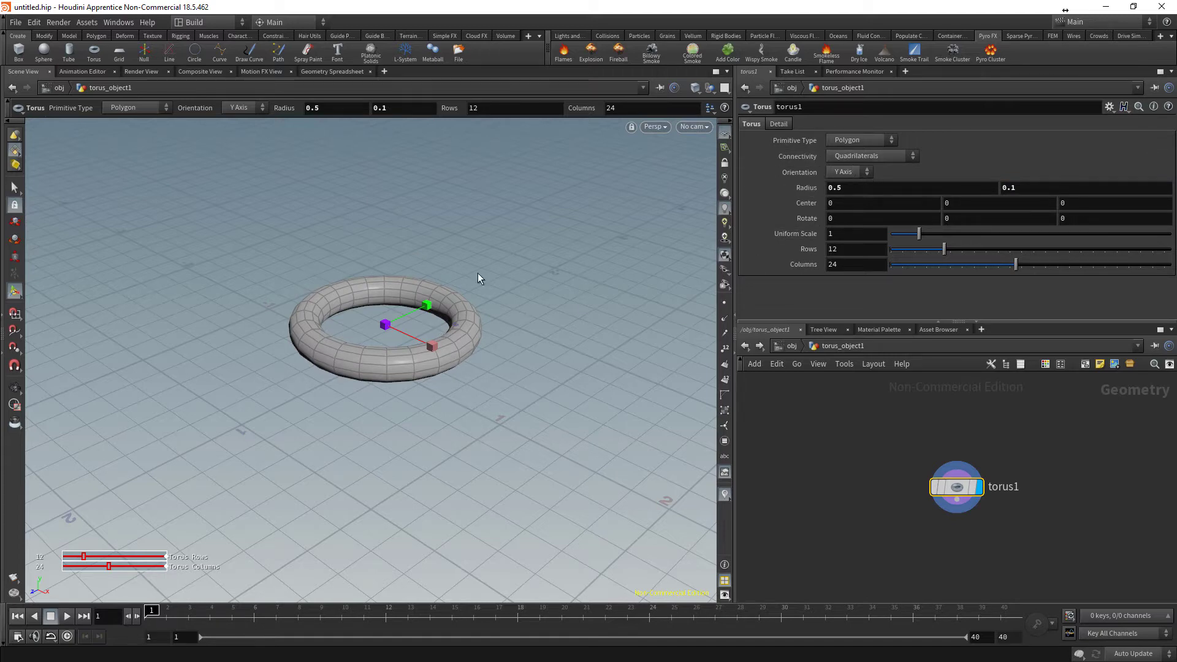
key("ctrl+z")
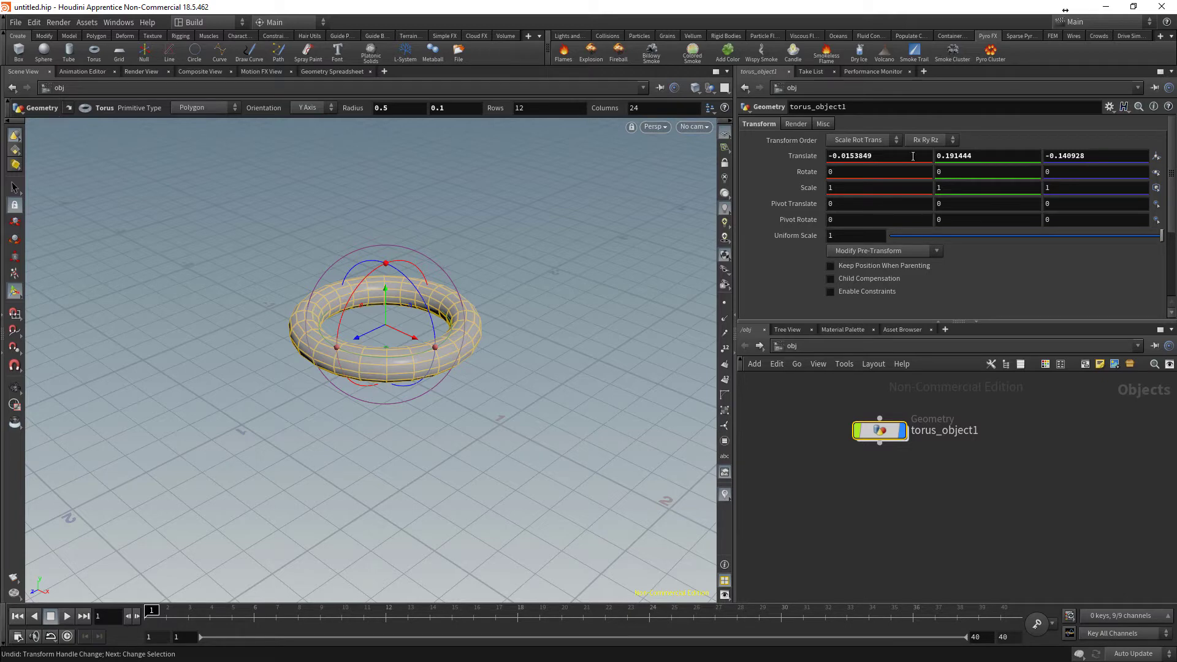
Key torus Translate Z and Rotate Z at frame 1, then key moved and rotated values near the end
left_click(1100, 155, "alt")
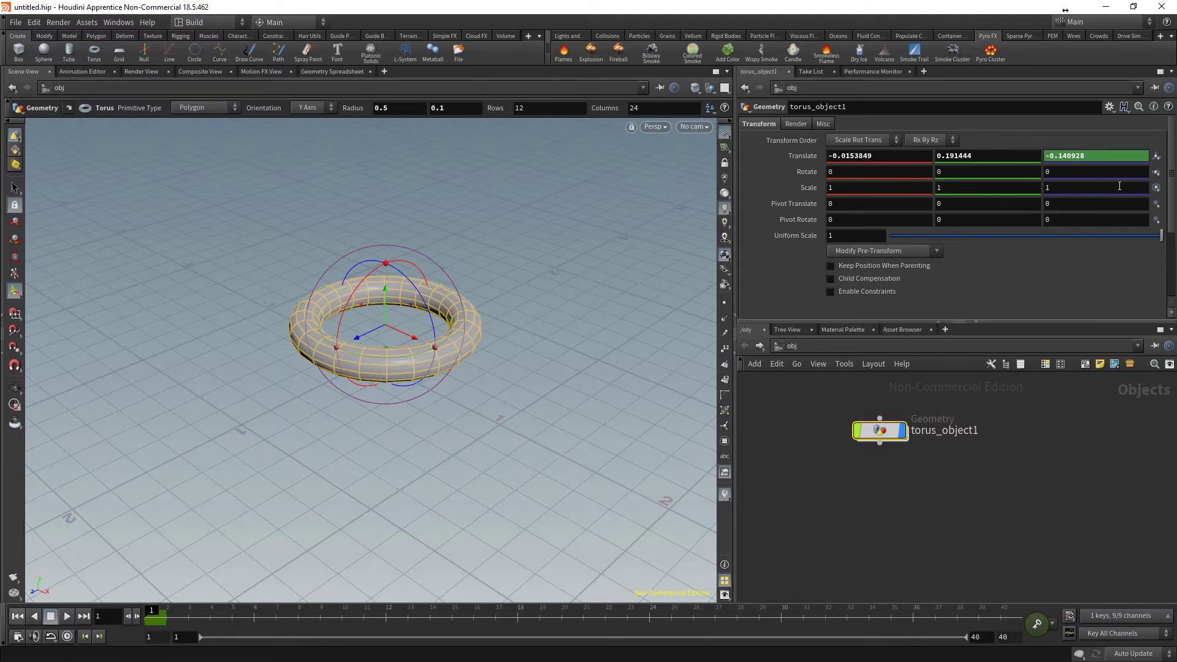
left_click(1098, 172, "alt")
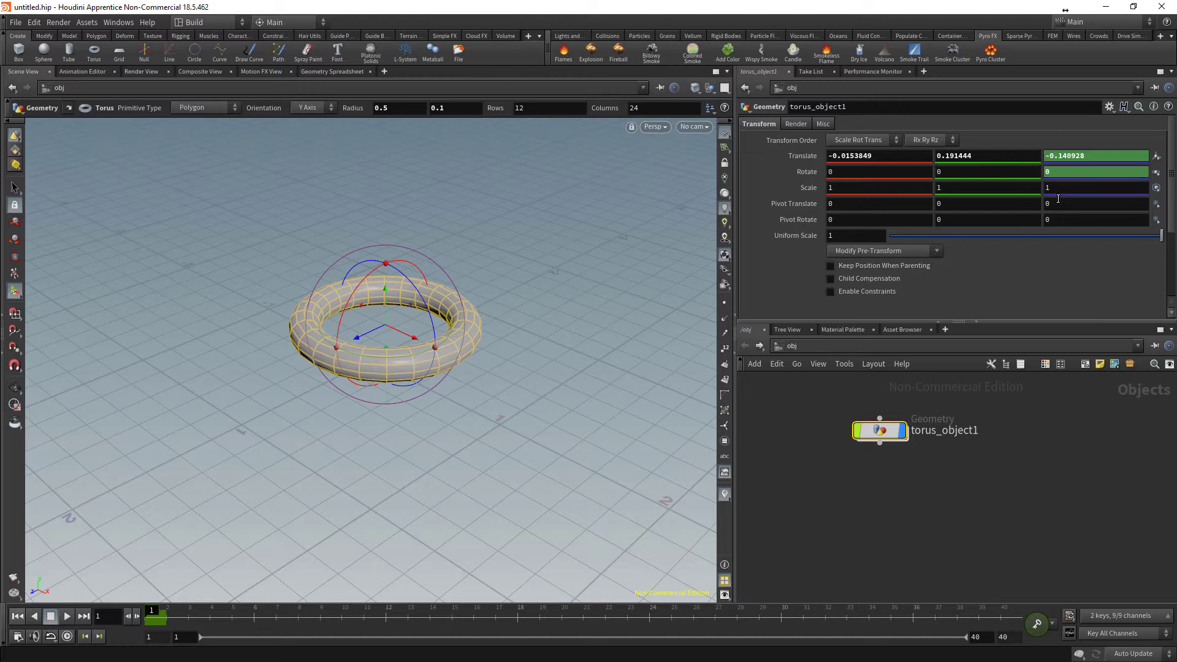
left_click_drag(164, 607, 1003, 614)
mouse_move(363, 337)
left_mouse_down()
mouse_move(221, 384)
mouse_move(271, 323)
mouse_move(268, 342)
left_mouse_up()
key("k")
left_click(1109, 171, "alt")
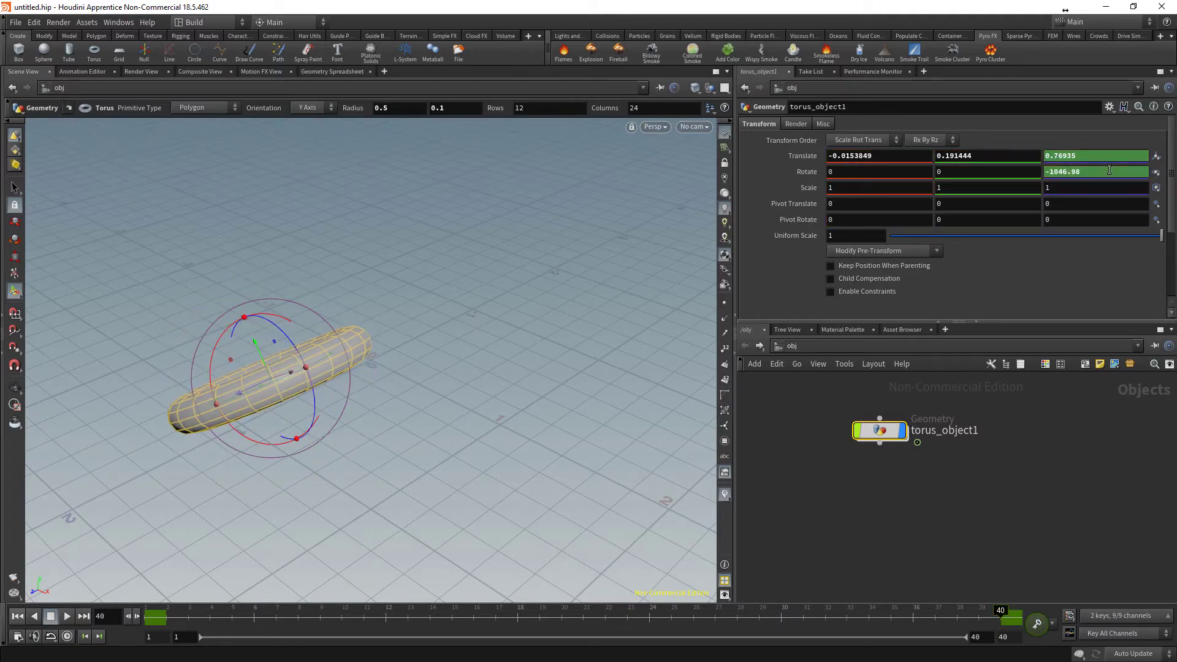
Play back the torus animation several times and scrub back to frame 1
left_click(605, 614)
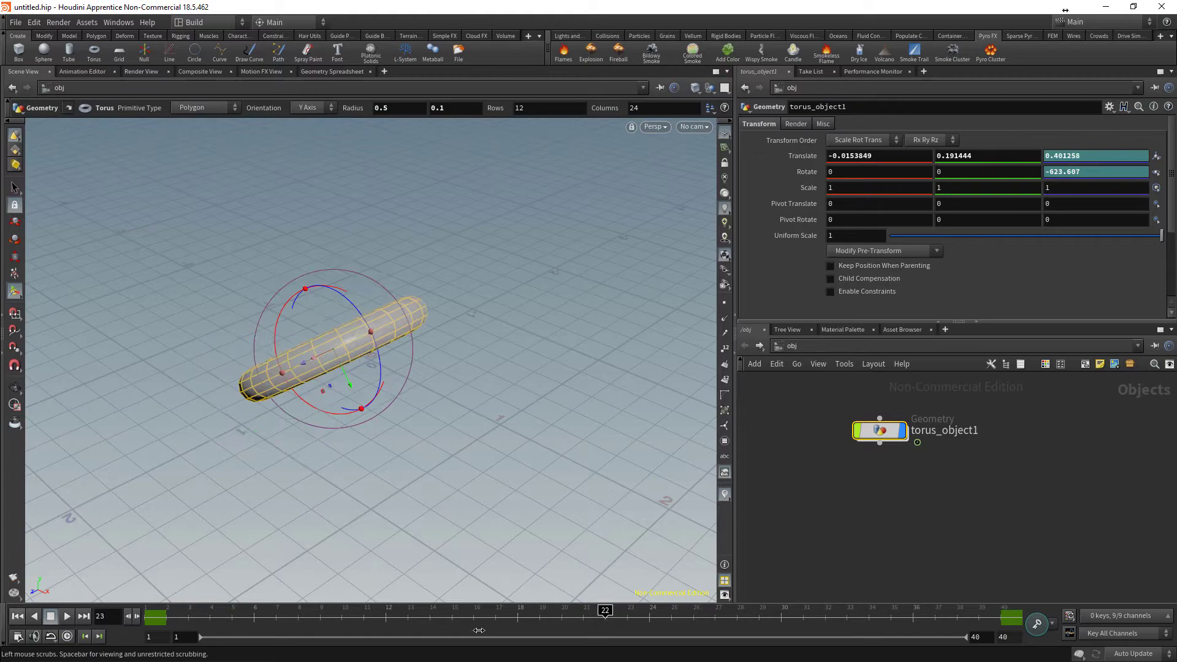
key("ctrl+Left")
key("Up")
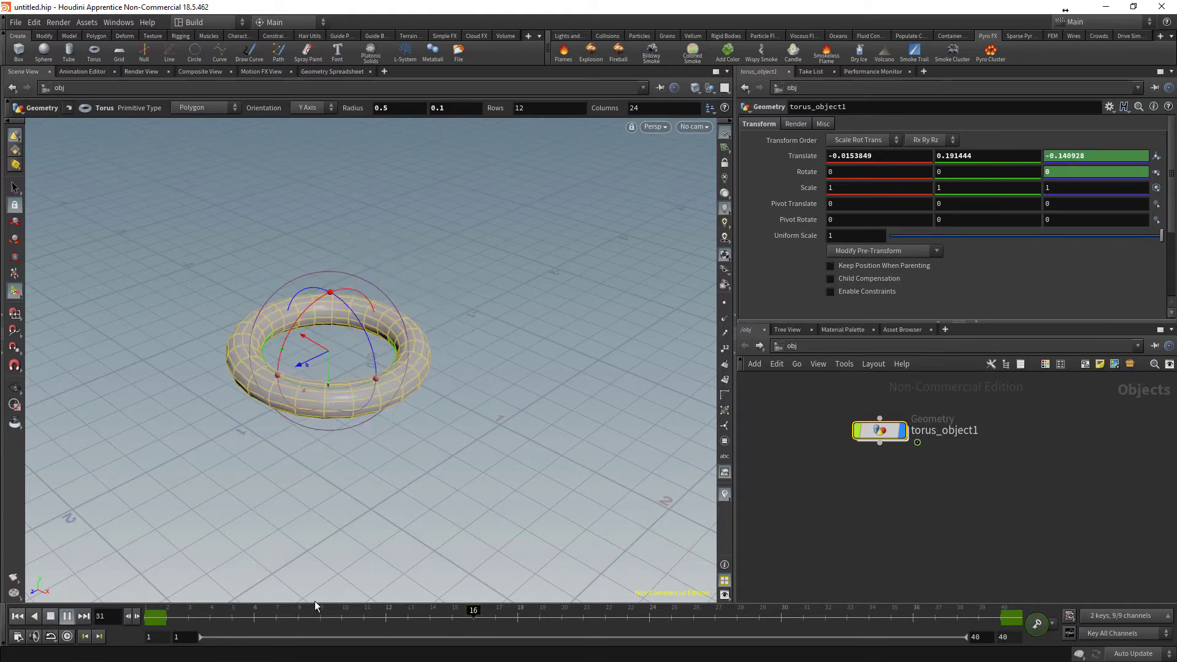
key("Down")
key("ctrl+Left")
key("Up")
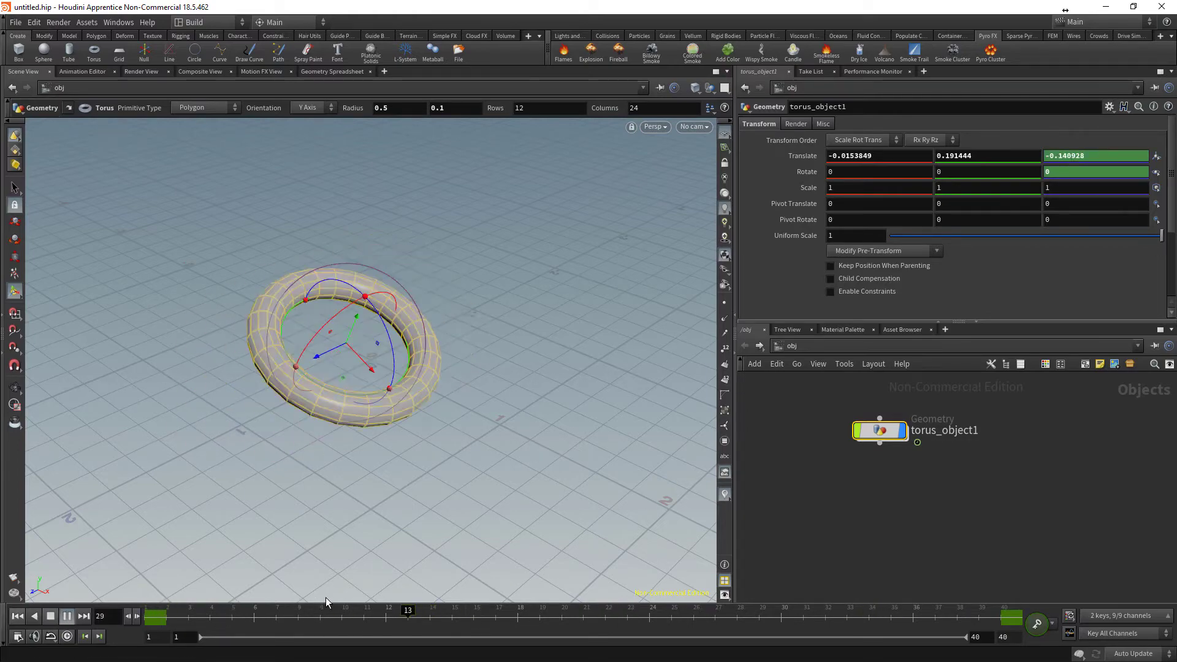
left_click(66, 617)
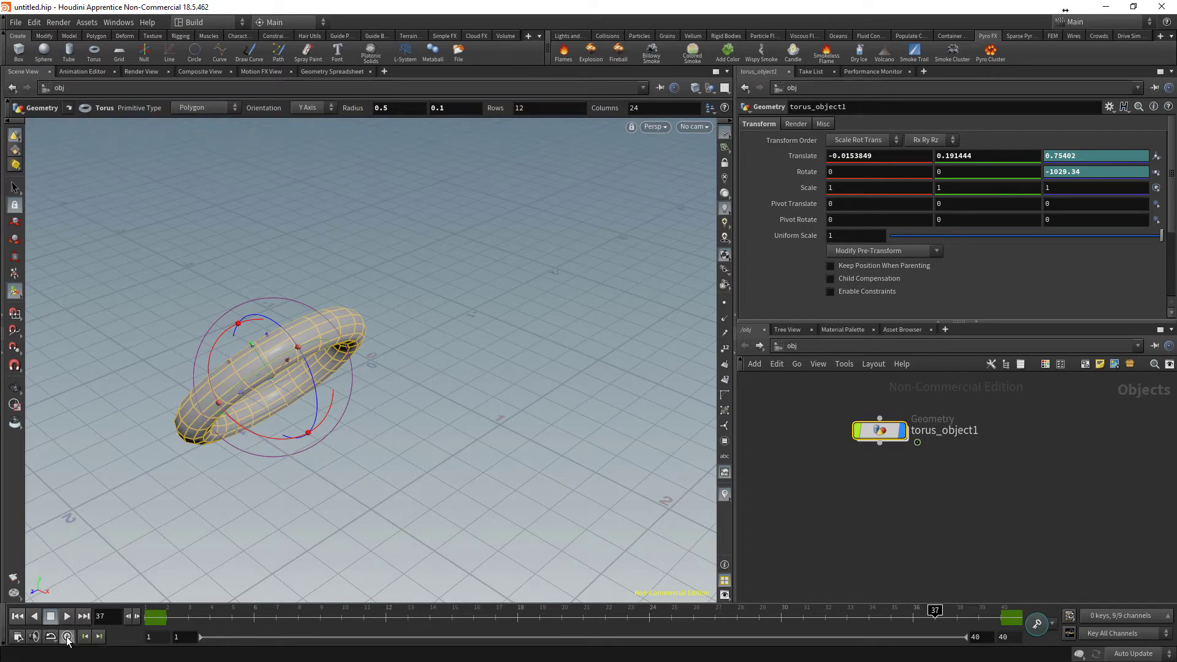
key("Up")
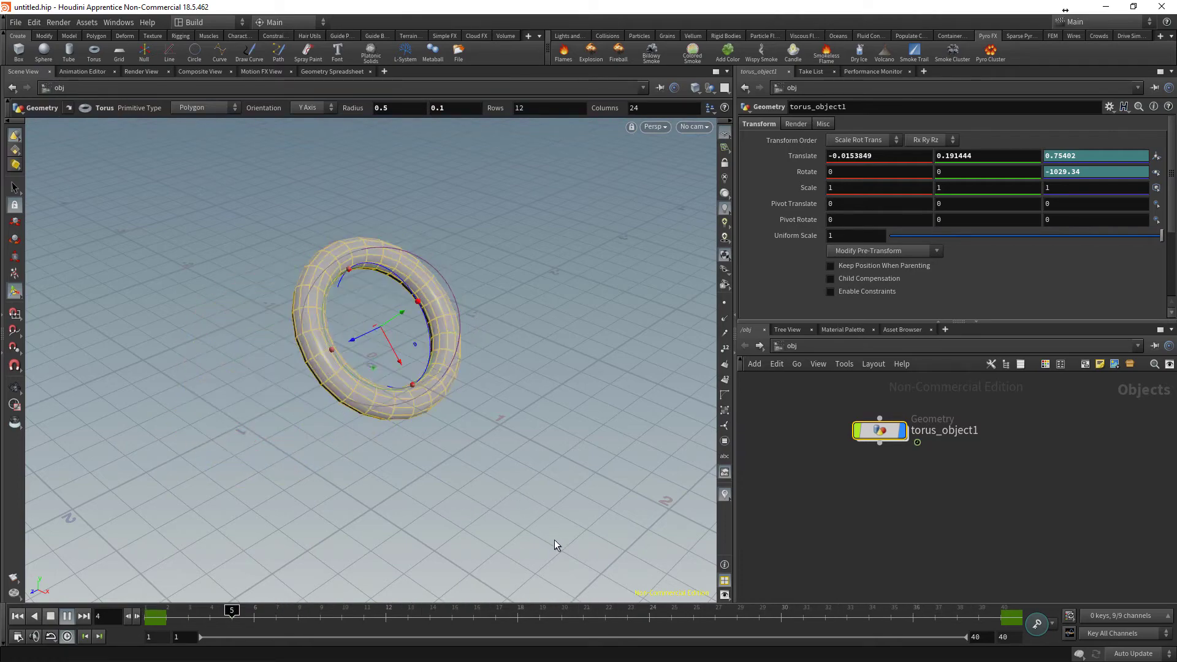
left_click(538, 610)
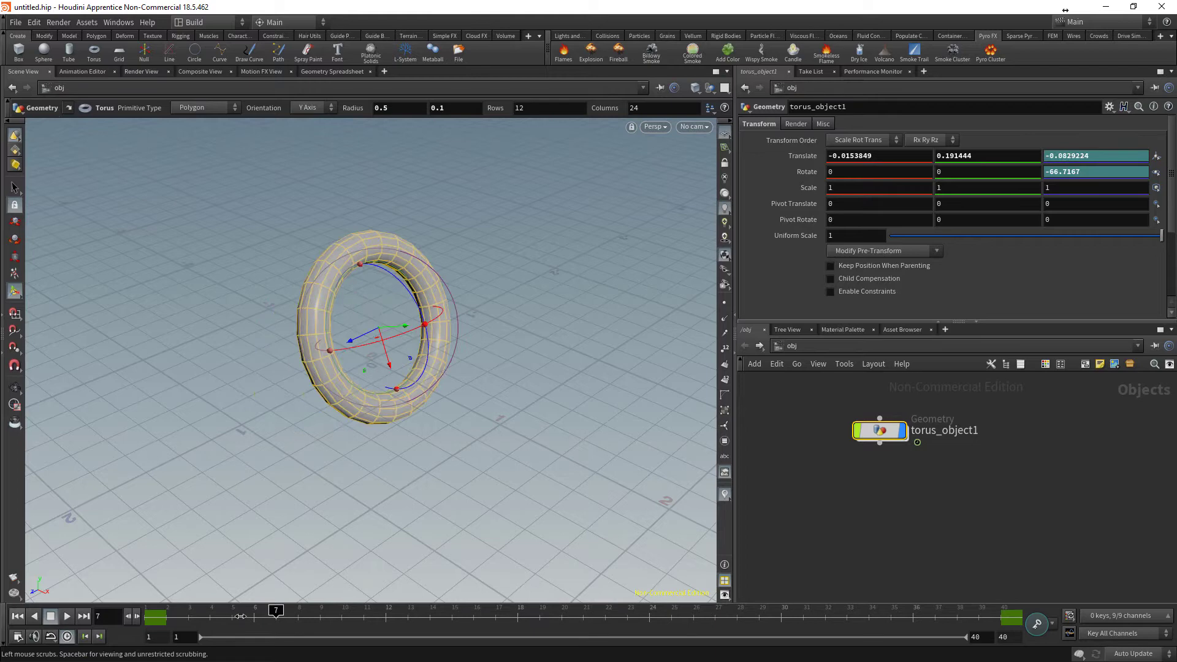
left_click_drag(537, 610, 156, 615)
Rename the torus object node to Obj_emitter
left_click(845, 527)
left_click_drag(875, 440, 827, 444)
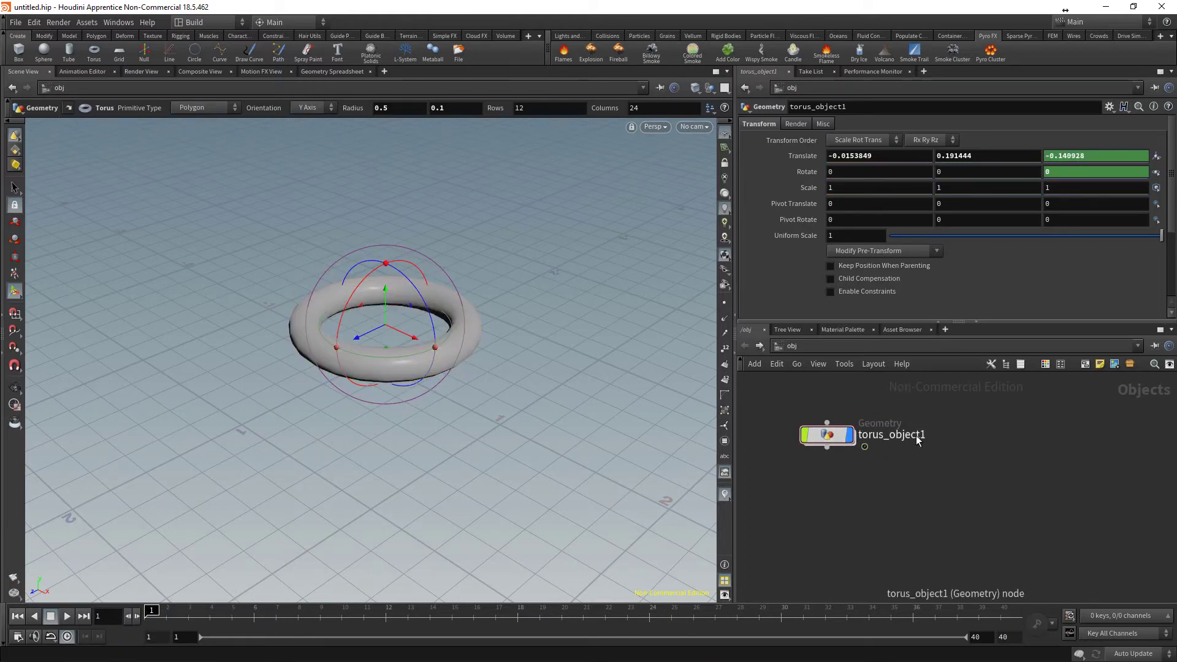
double_click(916, 435)
type("Obe")
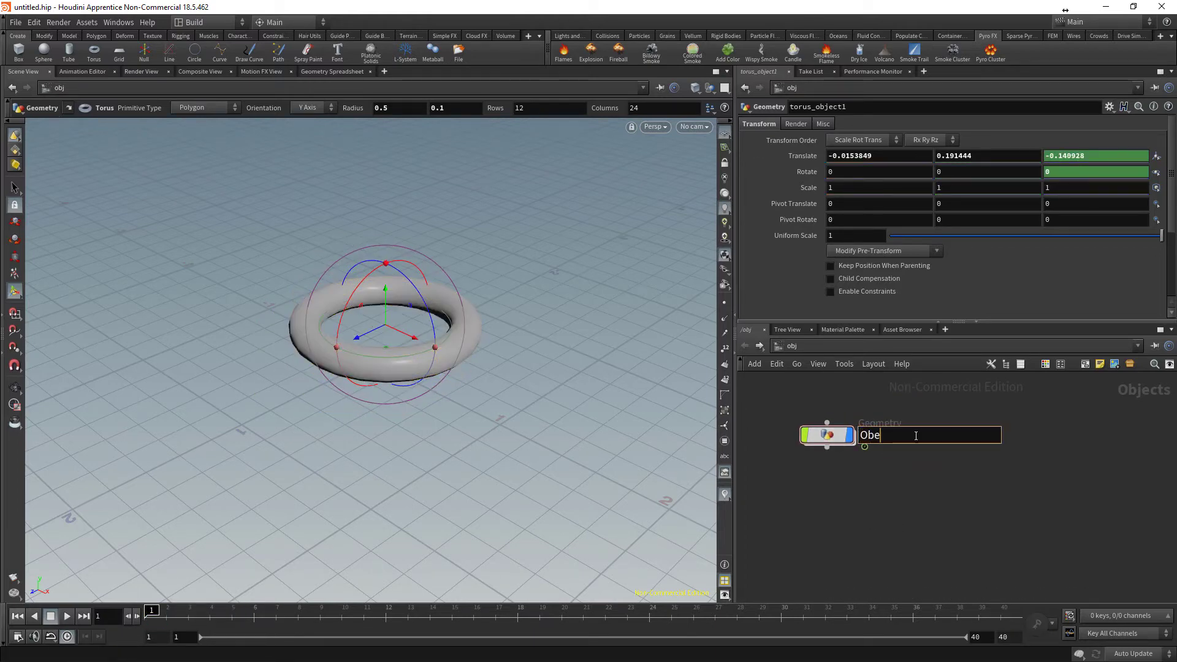
key("BackSpace")
type("j_")
type("emitter")
key("Return")
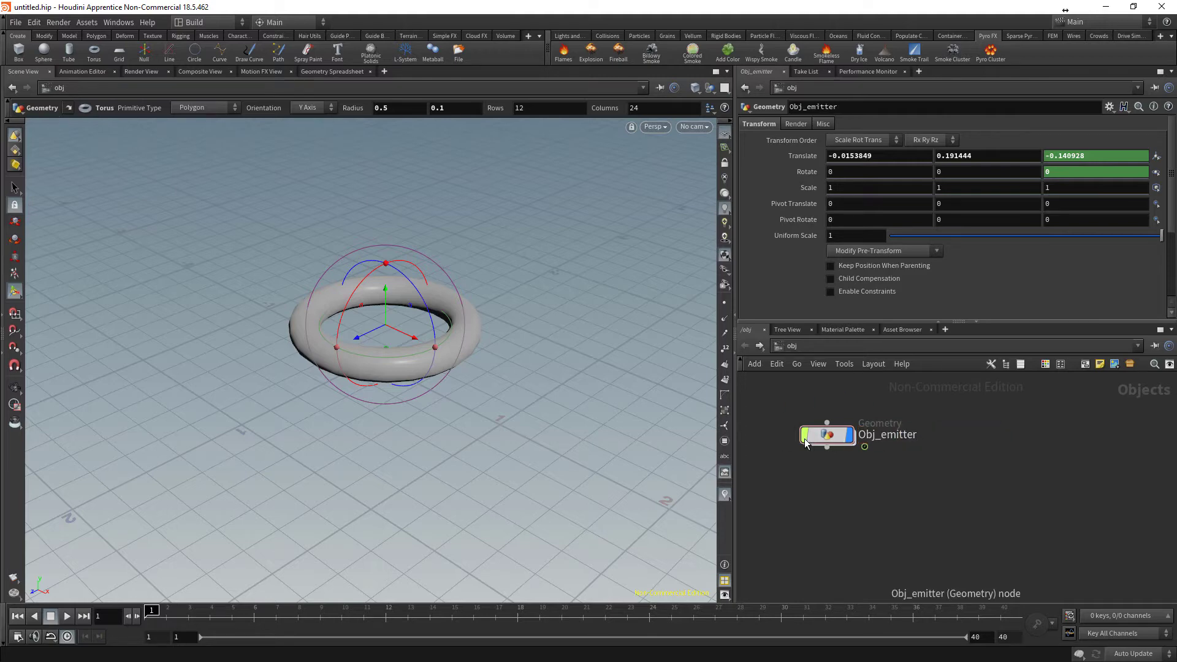
Inside Obj_emitter, add a Null node below torus1 and wire torus1 into it
double_click(825, 438)
left_click_drag(957, 485, 862, 427)
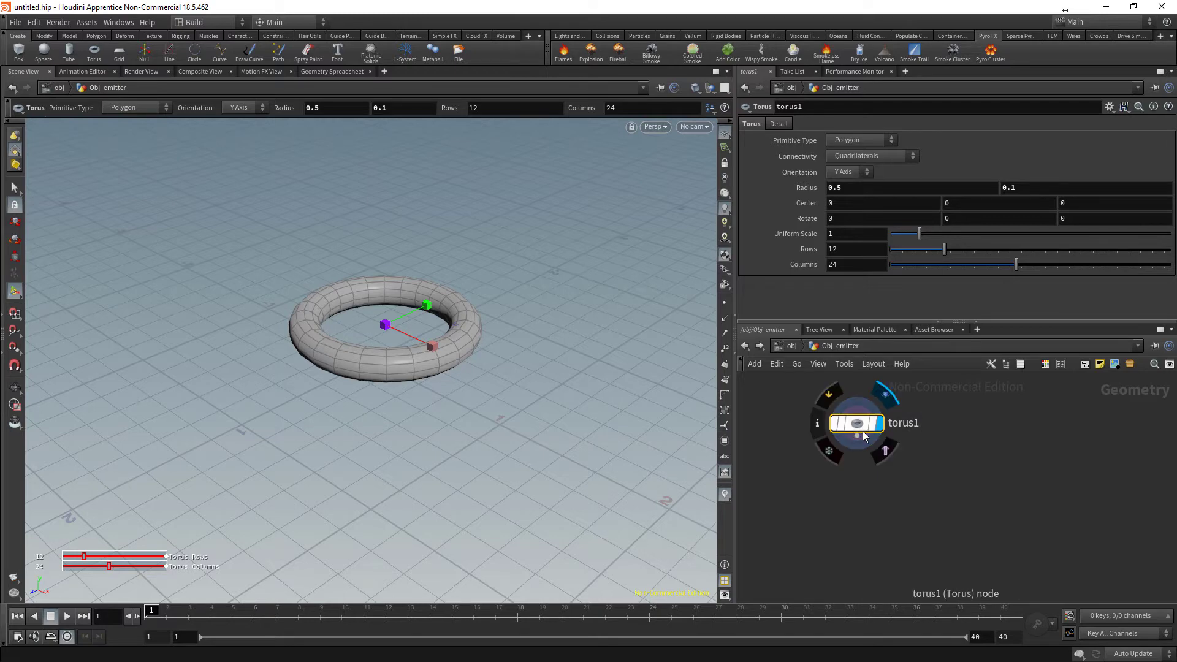
key("Tab")
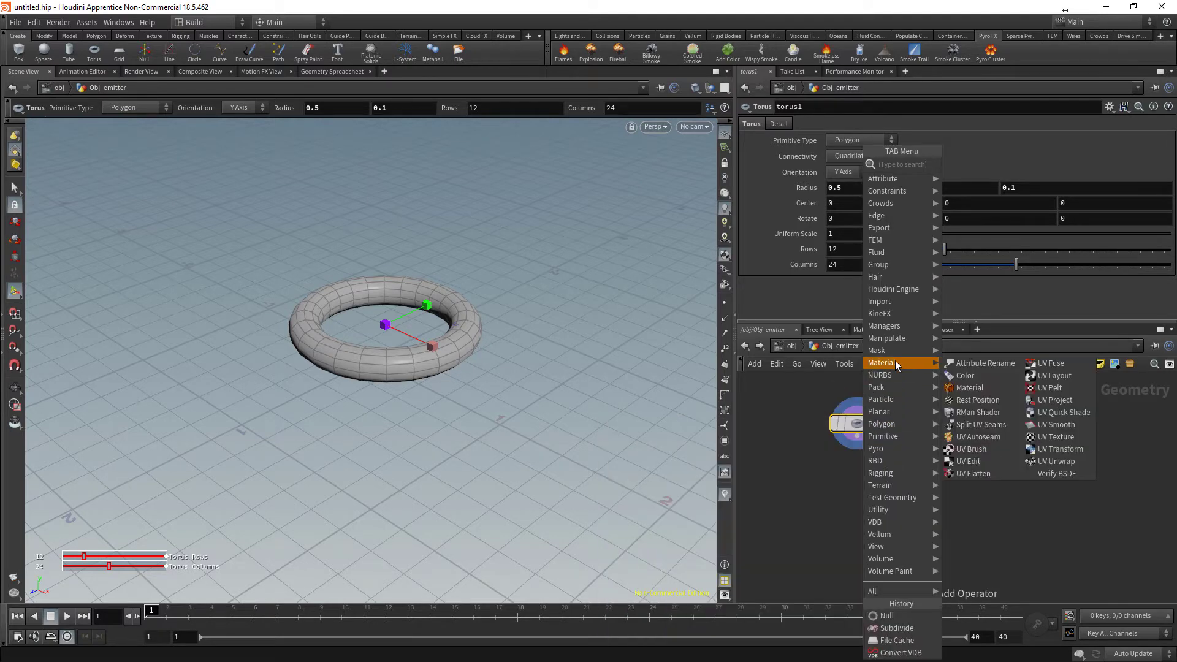
type("n")
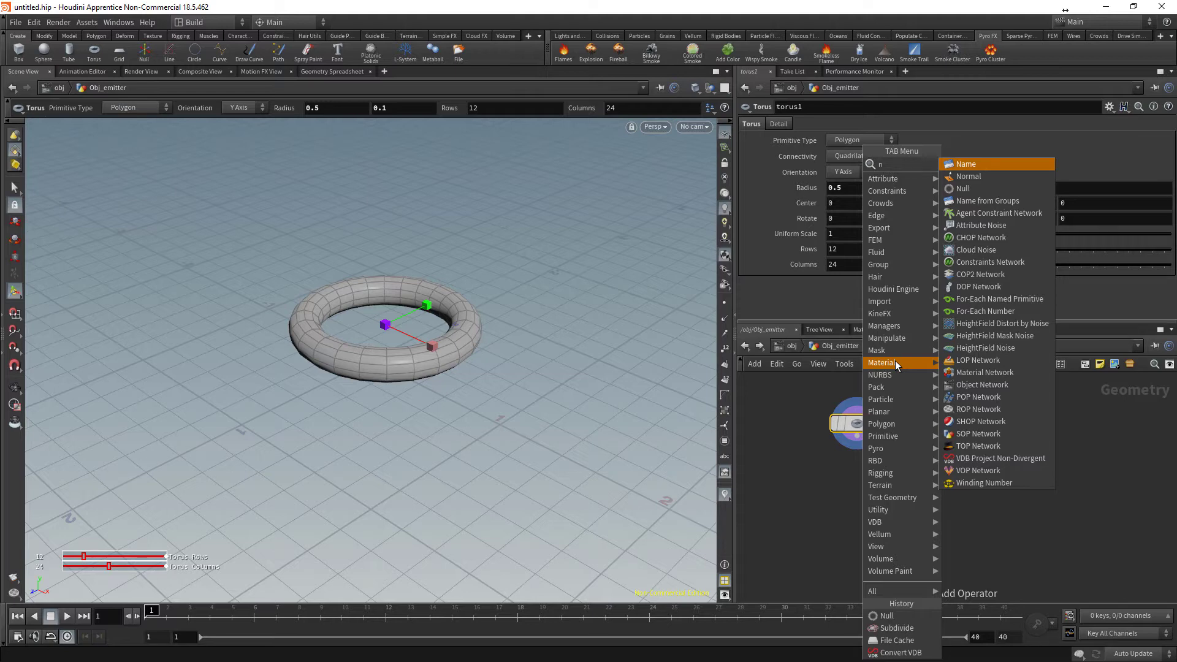
type("u")
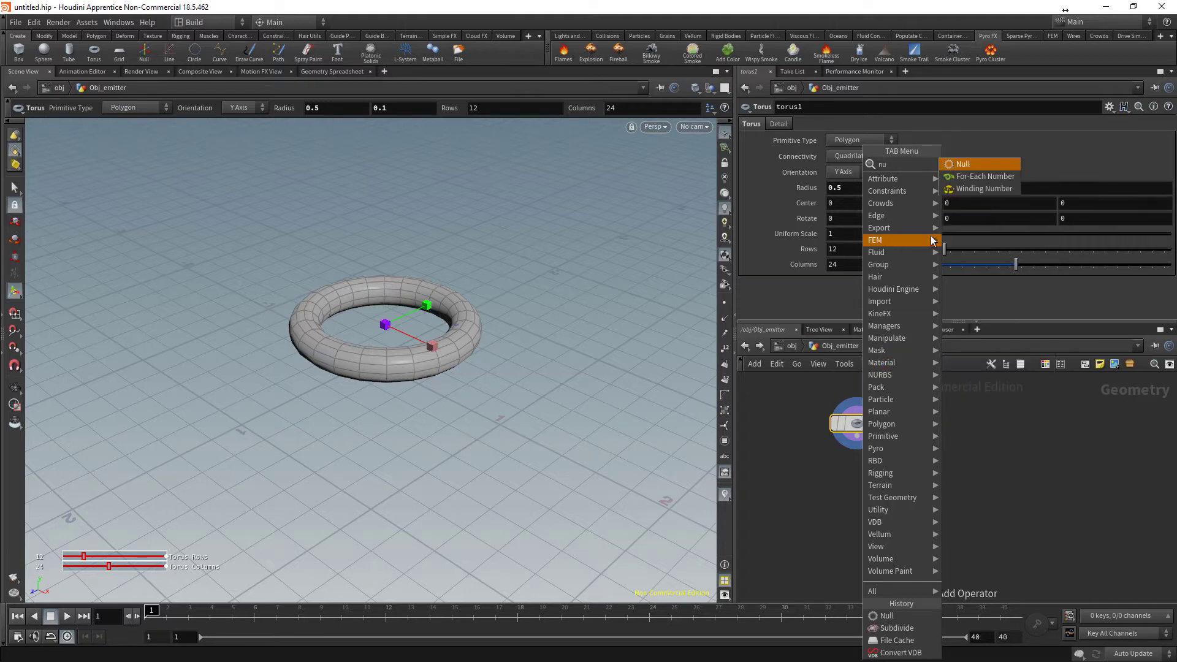
left_click(972, 164)
left_click(857, 529)
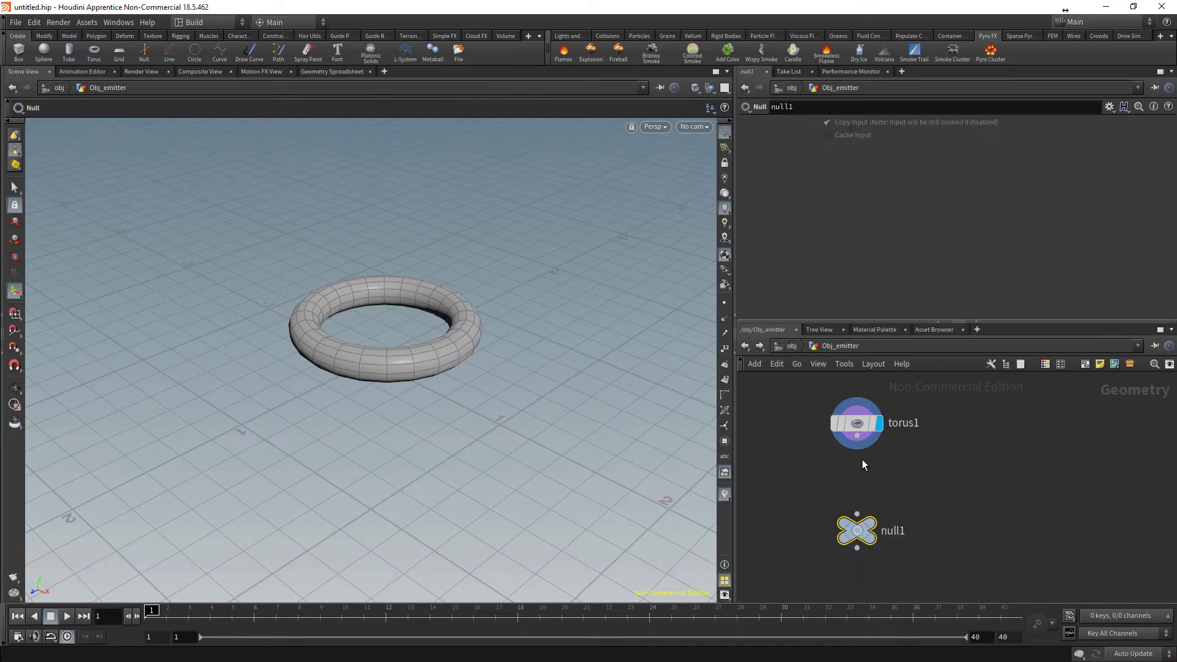
left_click_drag(858, 445, 863, 518)
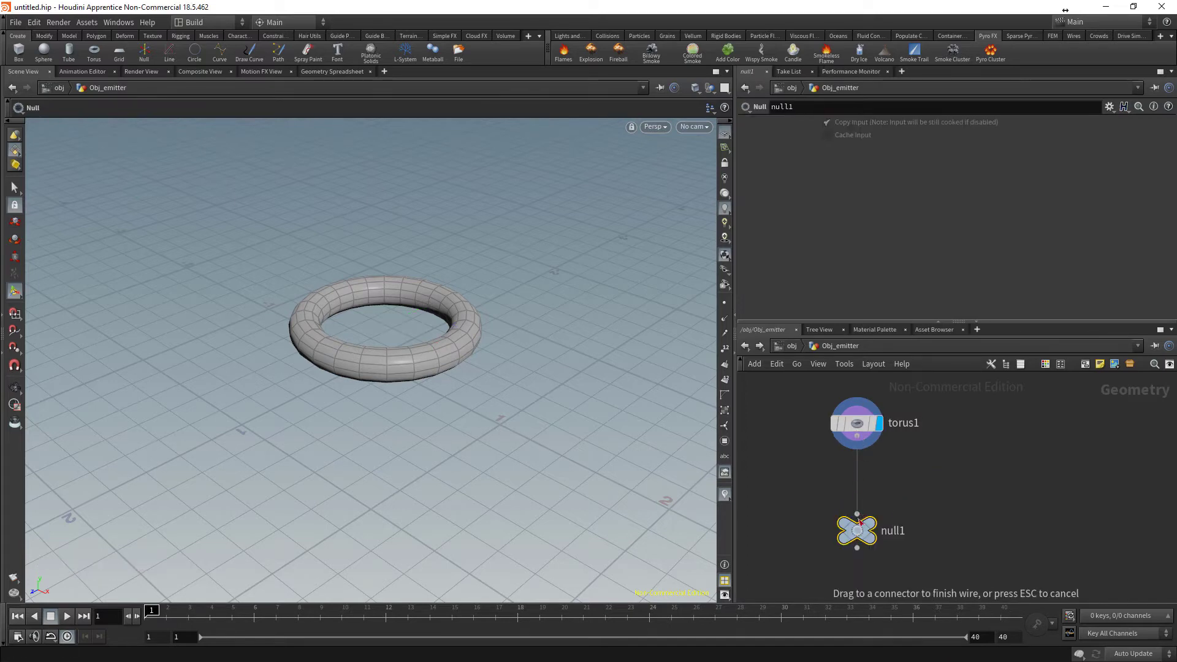
left_click(862, 517)
Name the null OUT_pyro and reposition Obj_emitter at object level
double_click(893, 532)
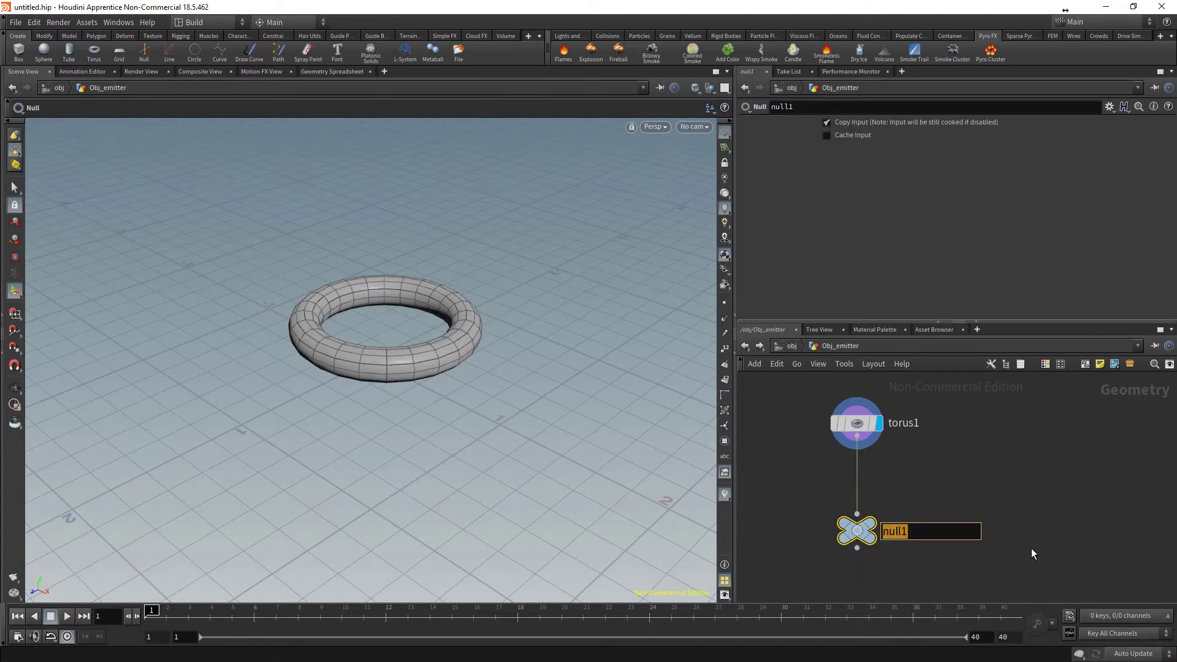
type("OUT_")
type("pyro")
key("Return")
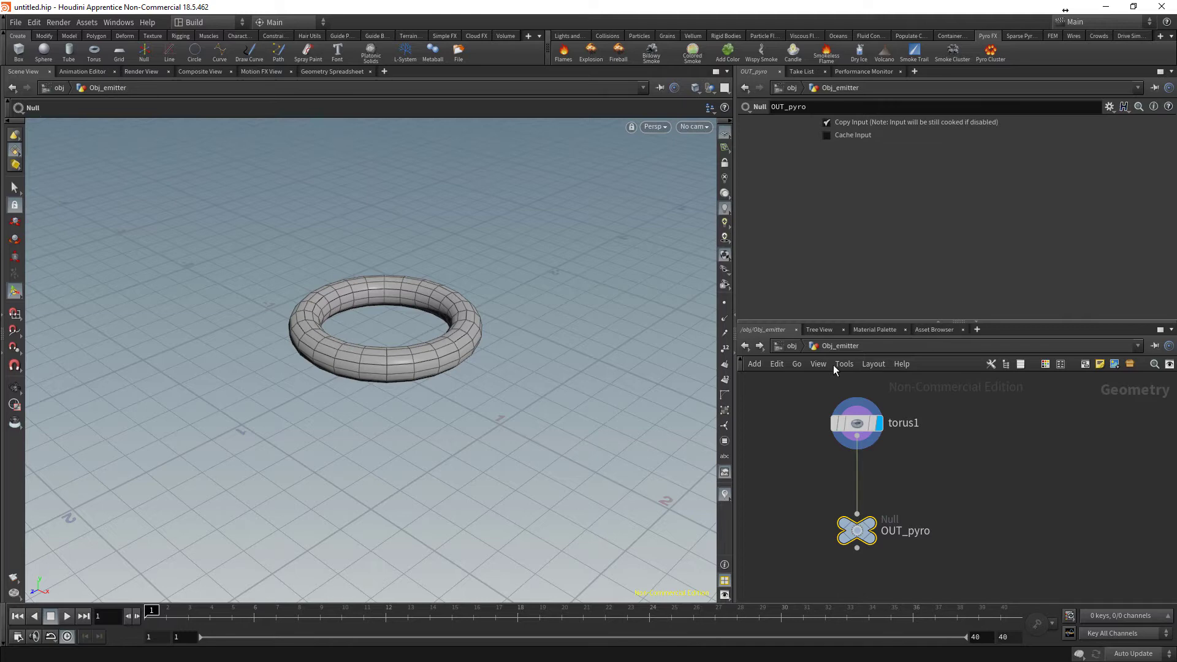
left_click(746, 347)
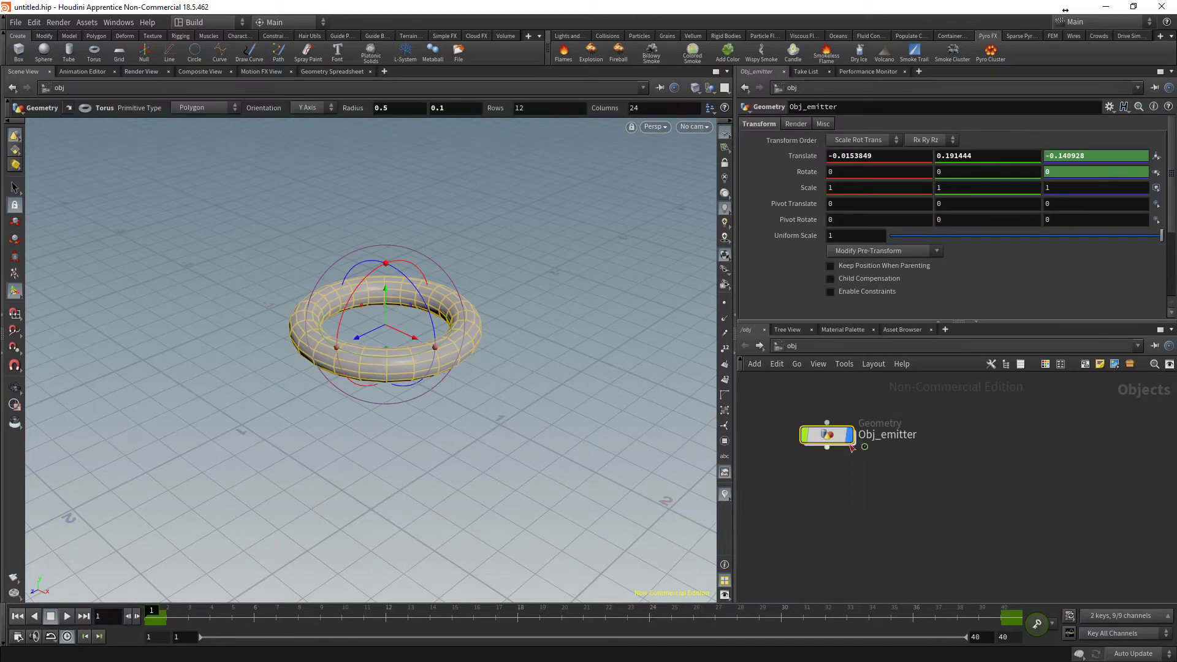
left_click_drag(851, 440, 835, 451)
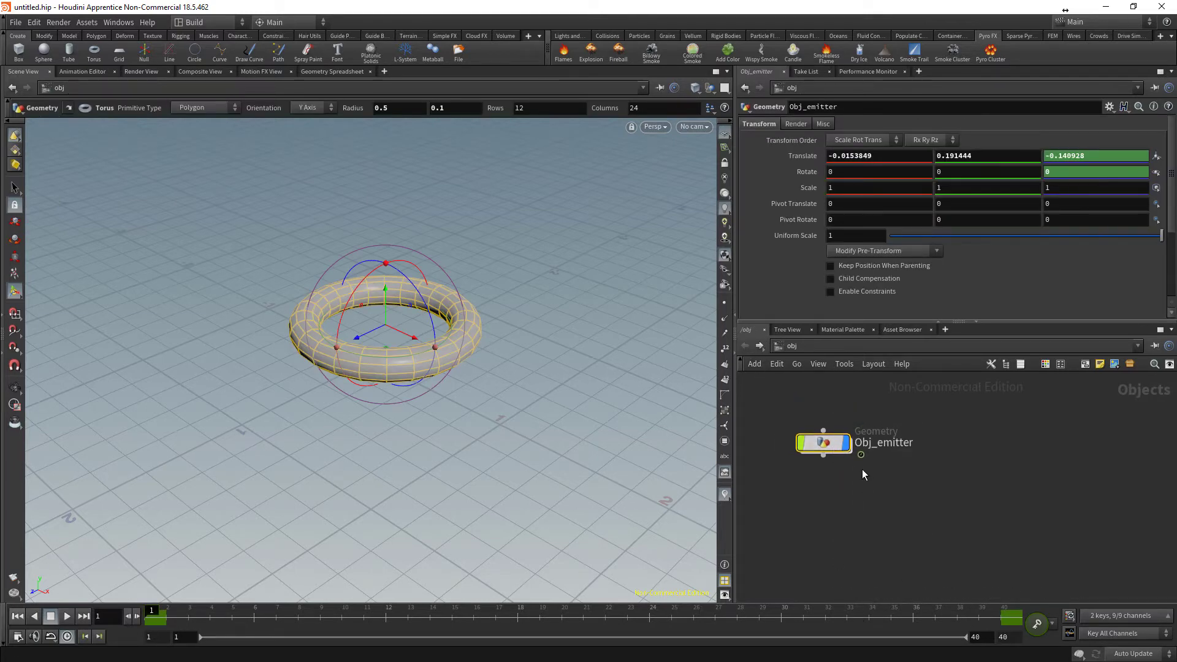
key("l")
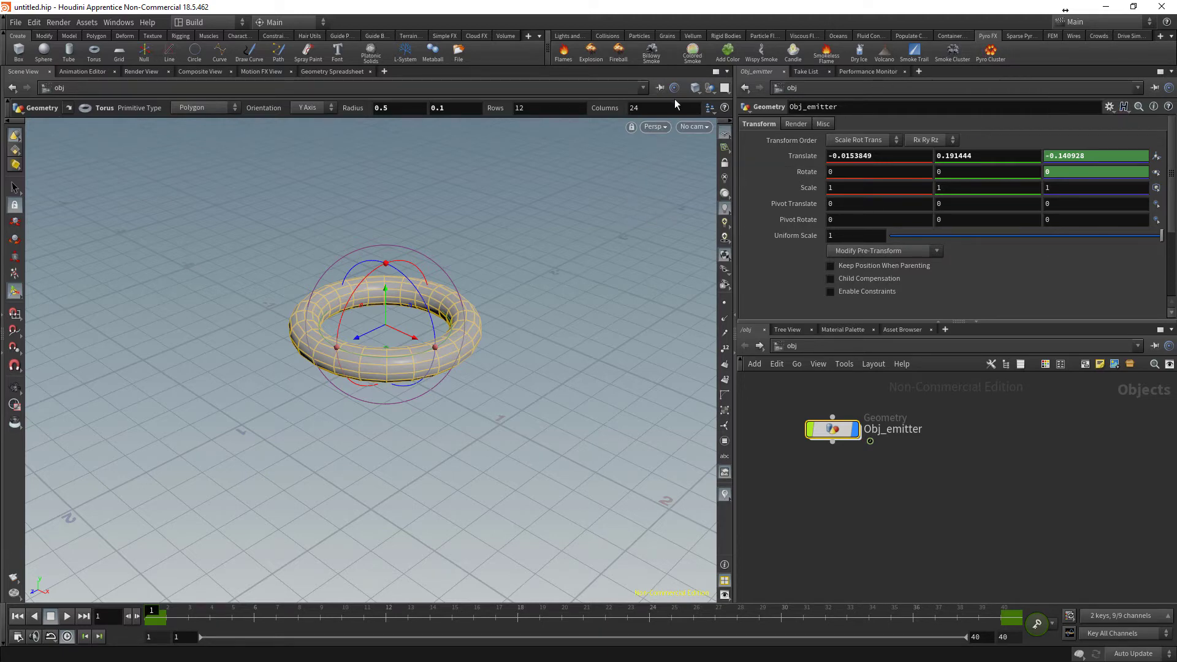
Apply Billowy Smoke to the torus emitter and orbit the view around the smoke
left_click(650, 54)
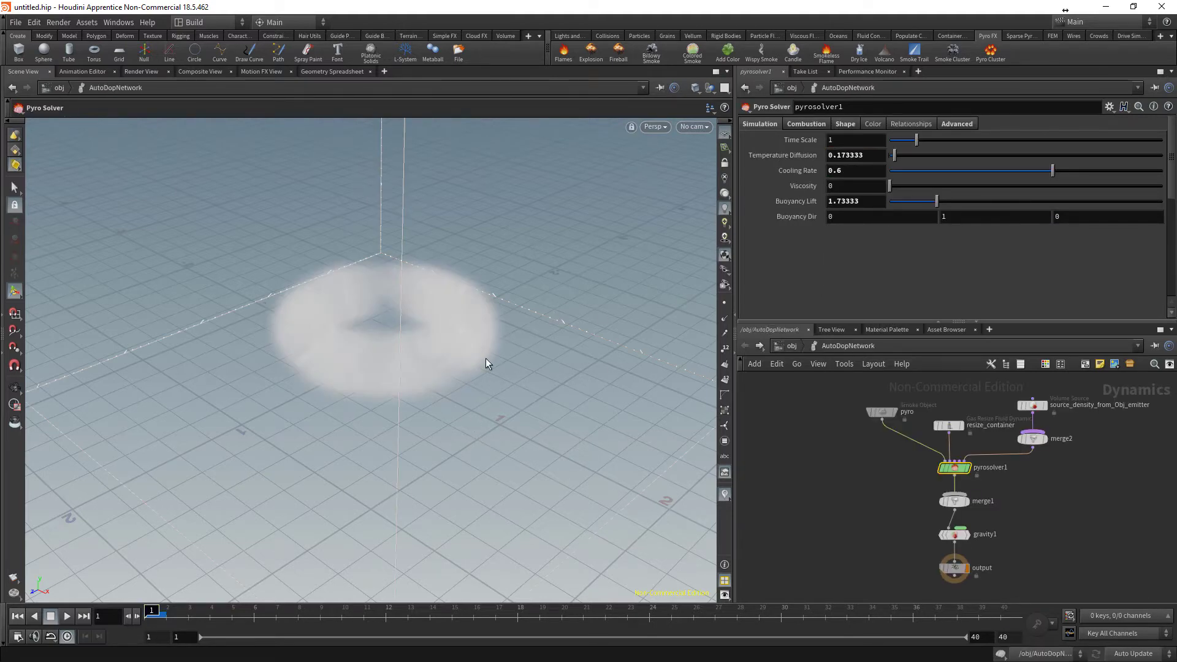
key("Escape")
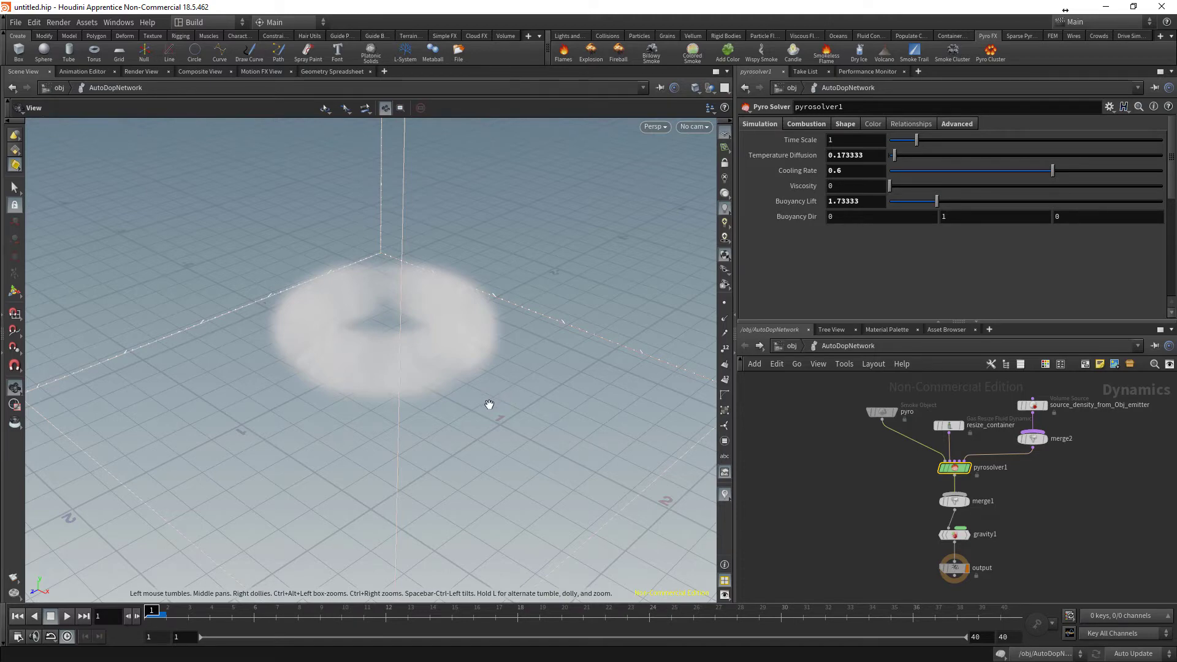
mouse_move(502, 401)
left_mouse_down()
mouse_move(524, 374)
mouse_move(537, 401)
mouse_move(487, 402)
mouse_move(549, 365)
mouse_move(374, 329)
mouse_move(387, 366)
mouse_move(452, 329)
mouse_move(557, 360)
mouse_move(500, 404)
left_mouse_up()
scroll(499, 402, "down", 3)
scroll(499, 402, "down", 3)
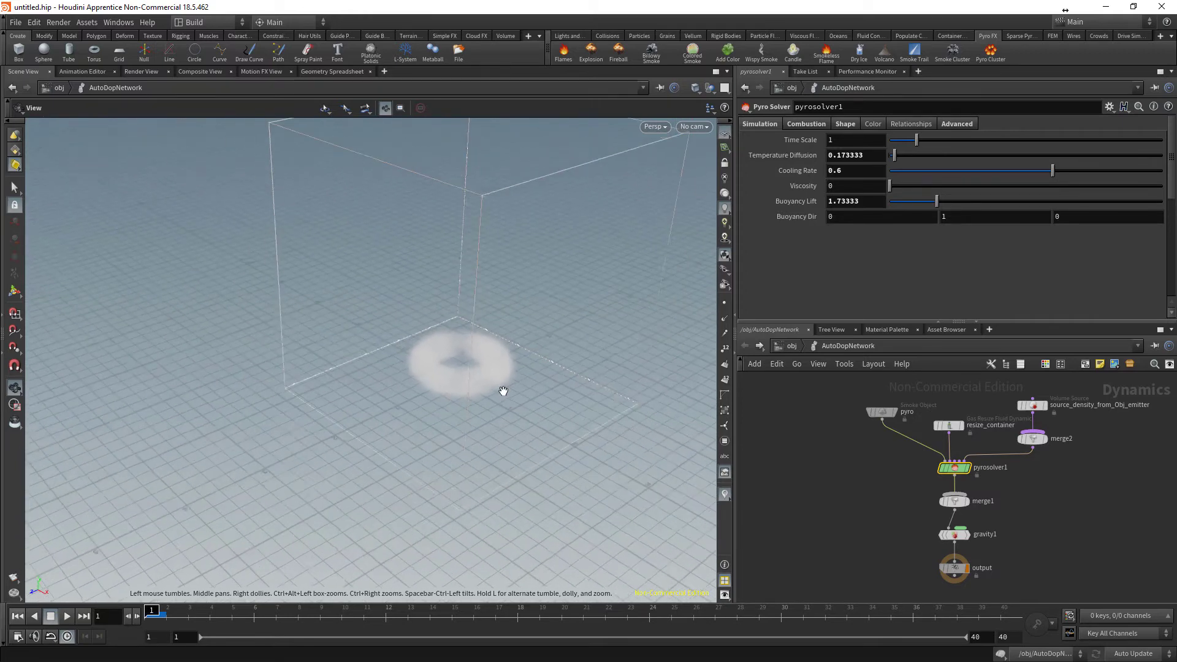
scroll(502, 394, "down", 1)
scroll(502, 388, "up", 2)
scroll(503, 388, "up", 2)
scroll(504, 386, "down", 1)
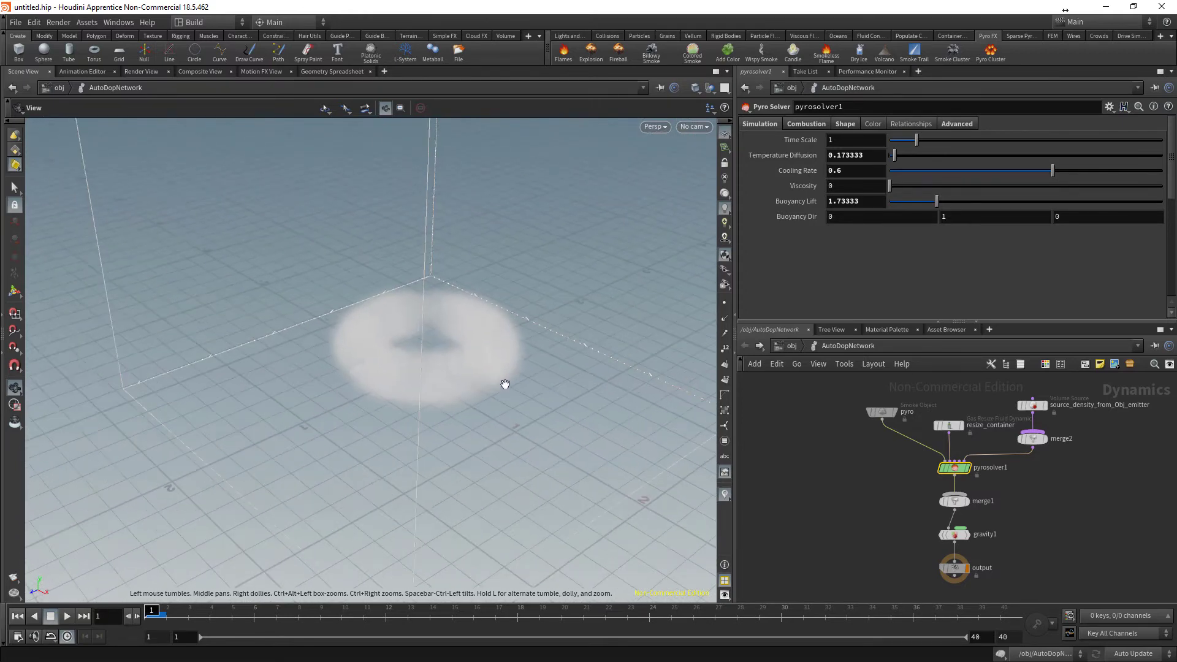
scroll(505, 383, "down", 1)
mouse_move(504, 383)
middle_mouse_down()
mouse_move(413, 373)
mouse_move(408, 390)
mouse_move(445, 386)
mouse_move(488, 408)
middle_mouse_up()
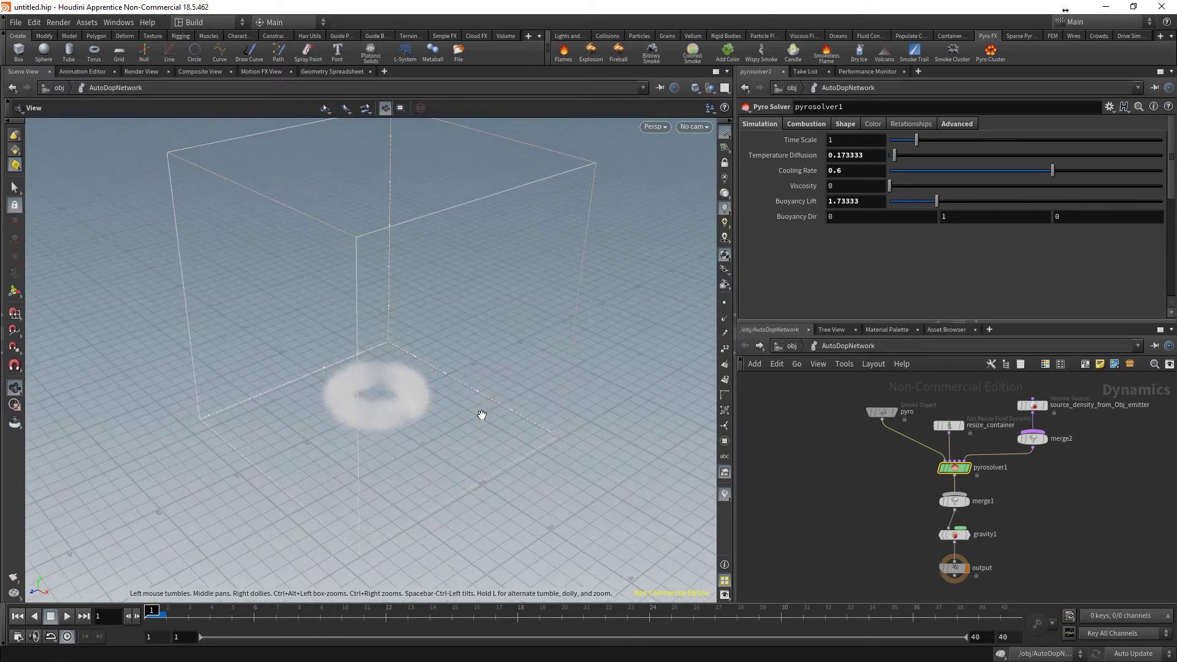
scroll(543, 402, "up", 2)
scroll(542, 401, "up", 2)
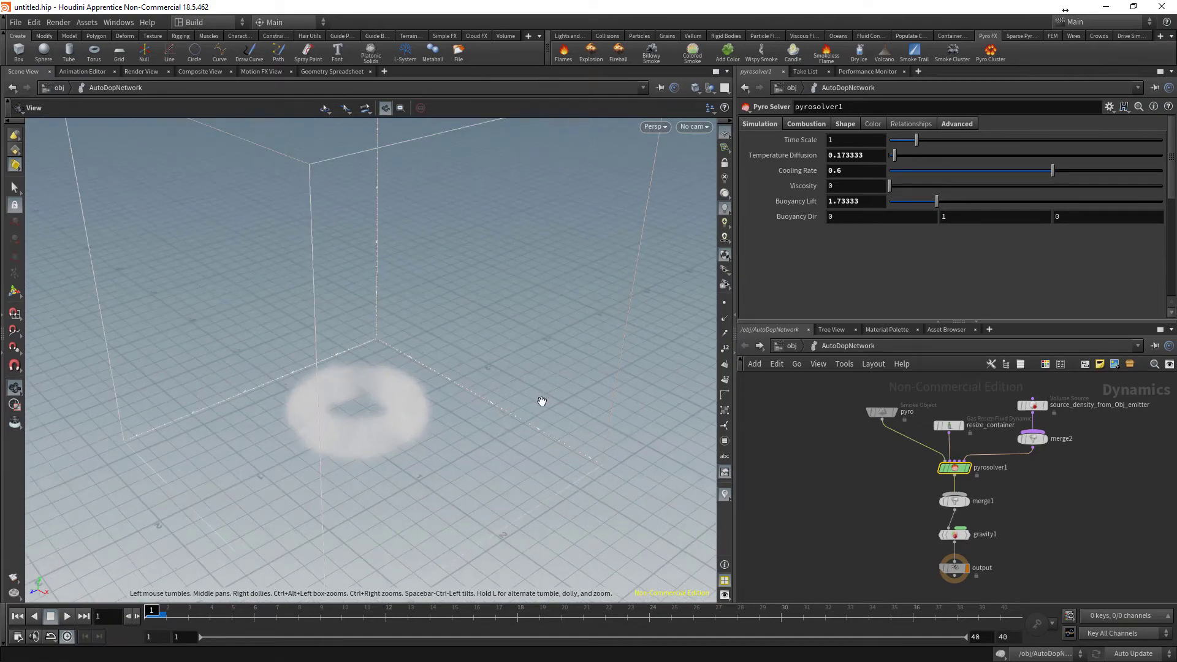
mouse_move(517, 399)
left_mouse_down()
mouse_move(467, 362)
mouse_move(515, 384)
mouse_move(463, 462)
left_mouse_up()
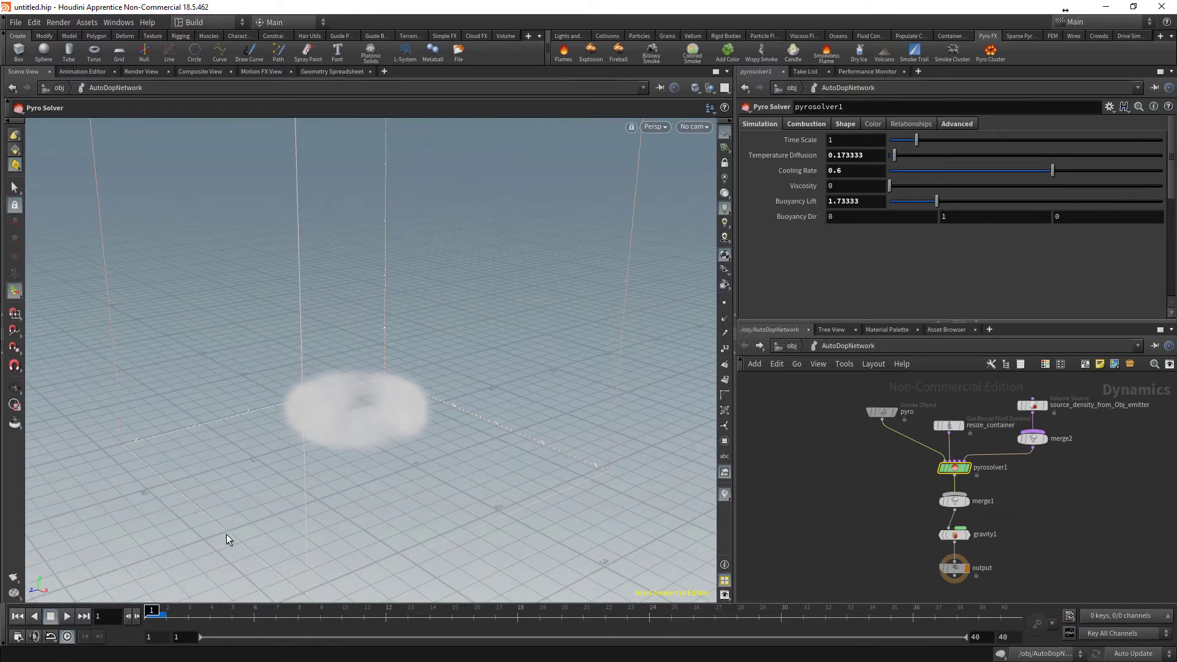
Play the smoke simulation, rewind to frame 1, and go up to /obj
key("Up")
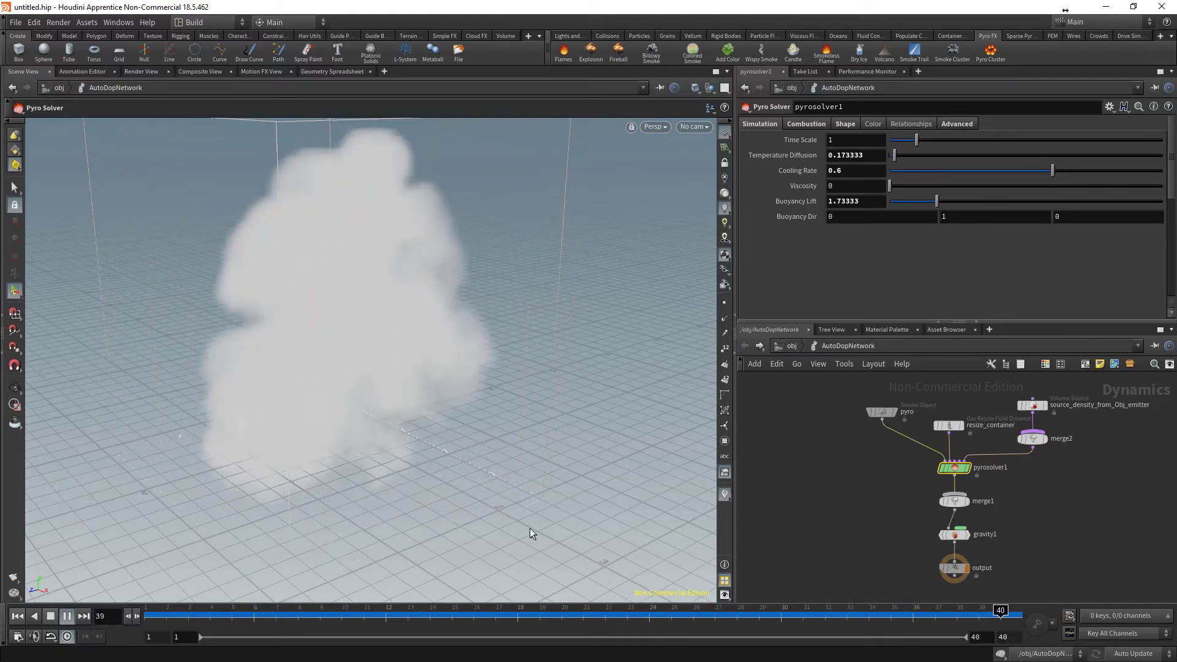
key("Up")
key("ctrl+Up")
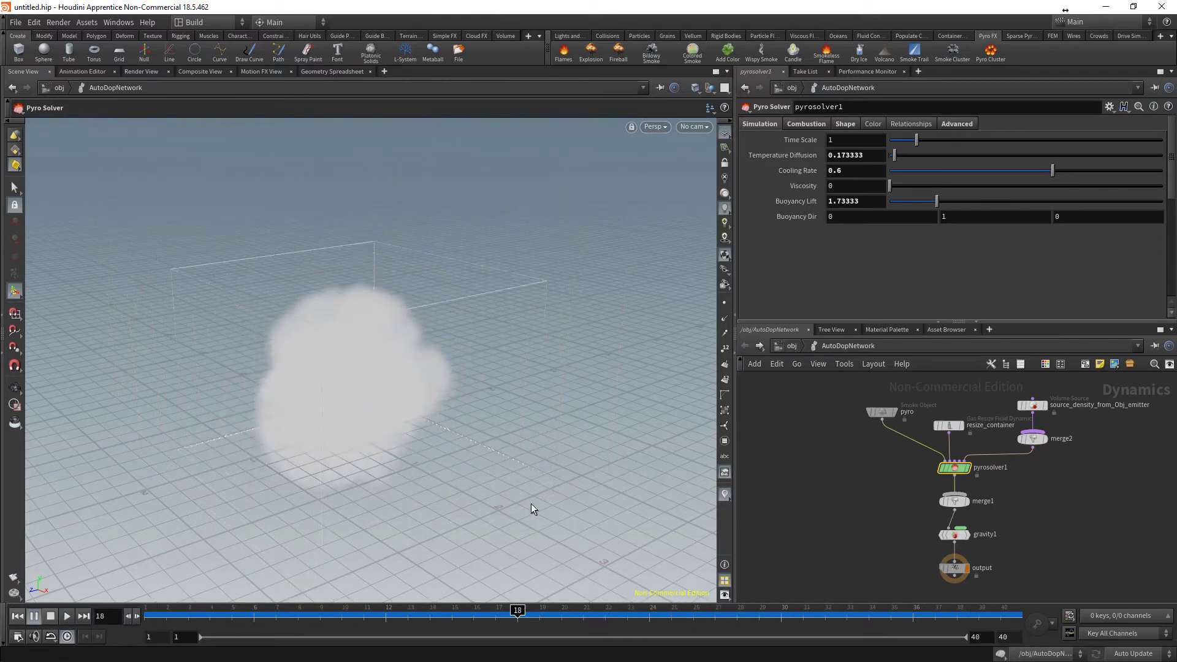
key("u")
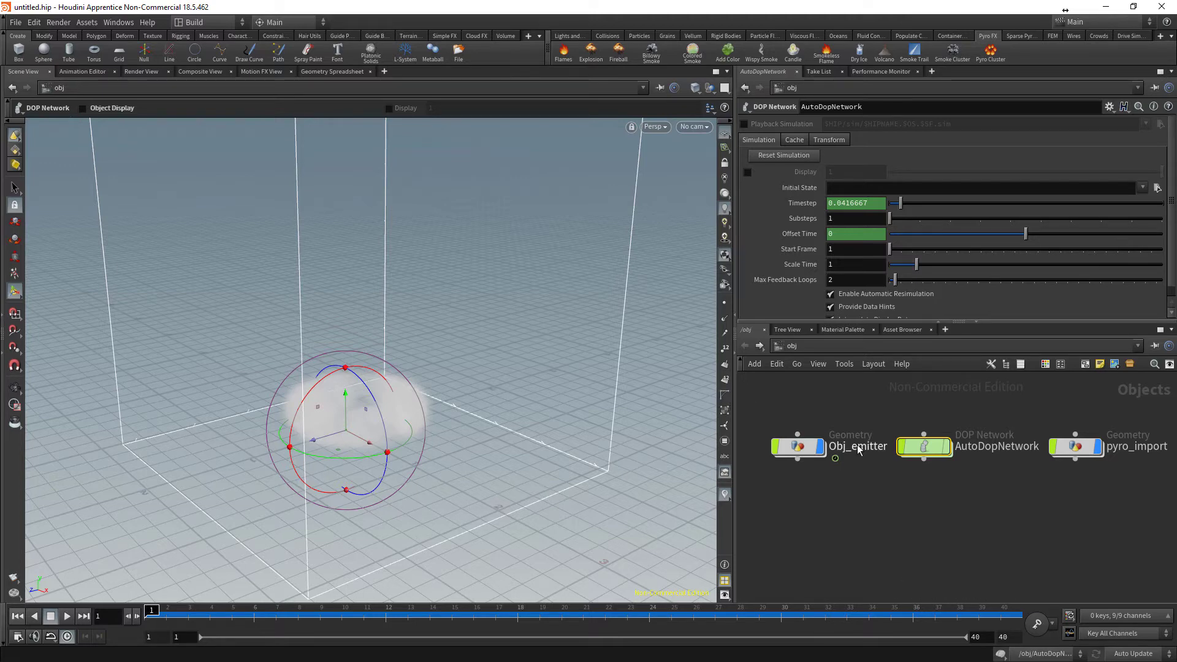
In AutoDopNetwork, uncheck Clamp To Maximum on resize_container, then select pyrosolver1
double_click(924, 446)
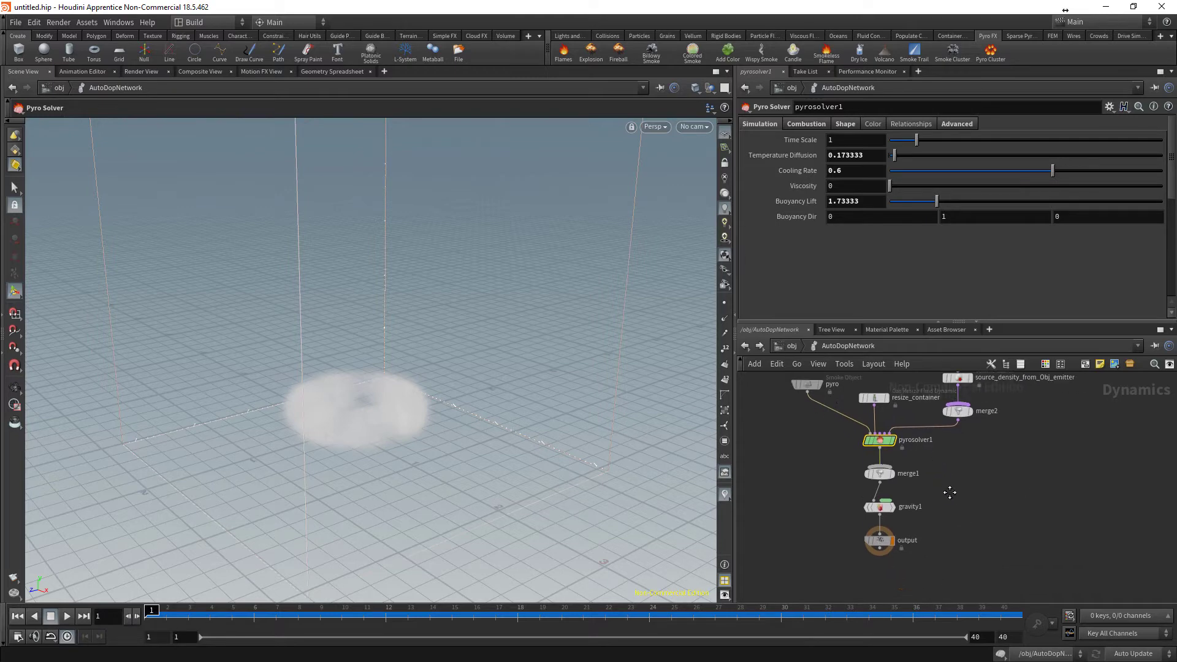
left_click(915, 459)
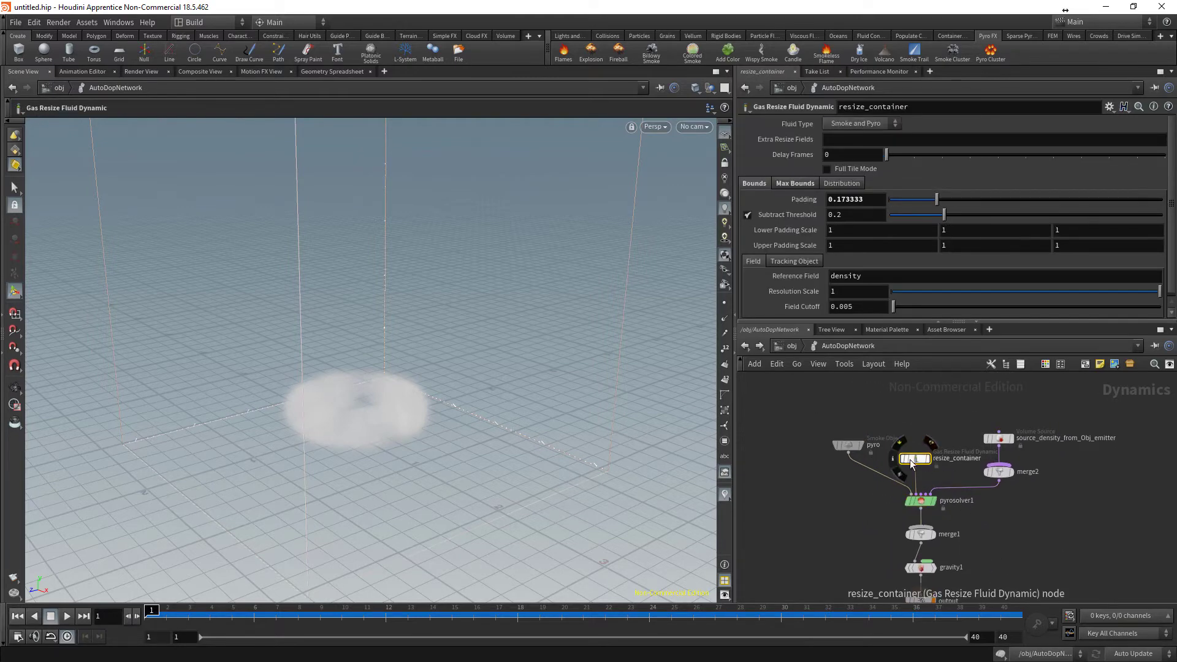
left_click(791, 182)
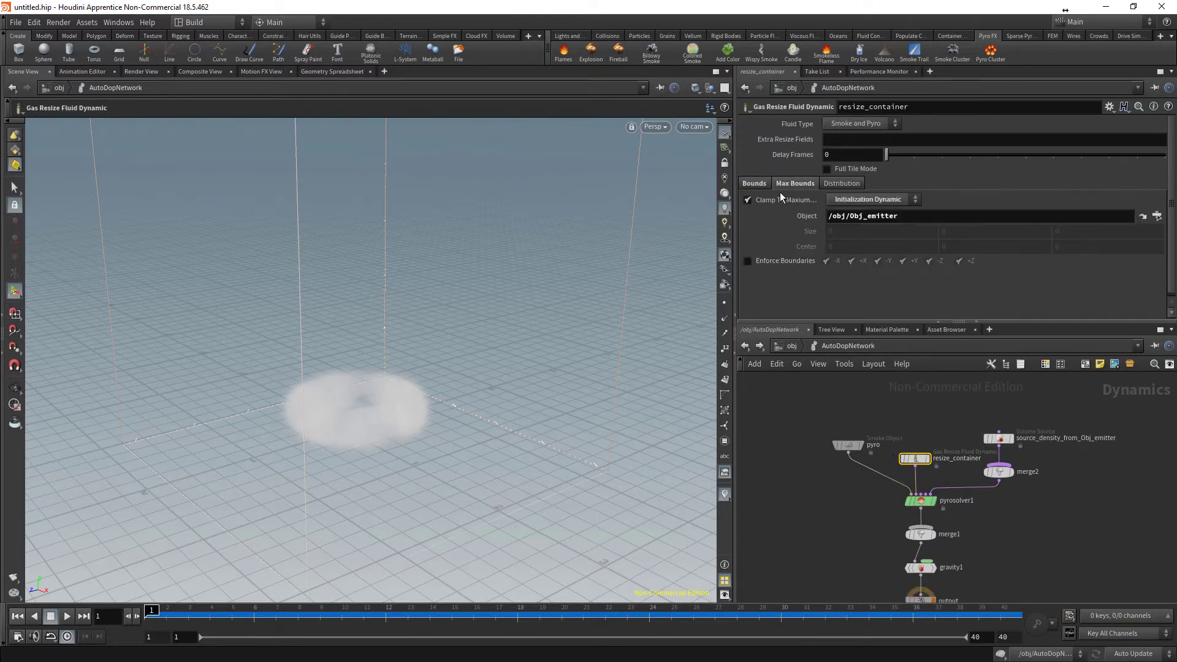
left_click(747, 200)
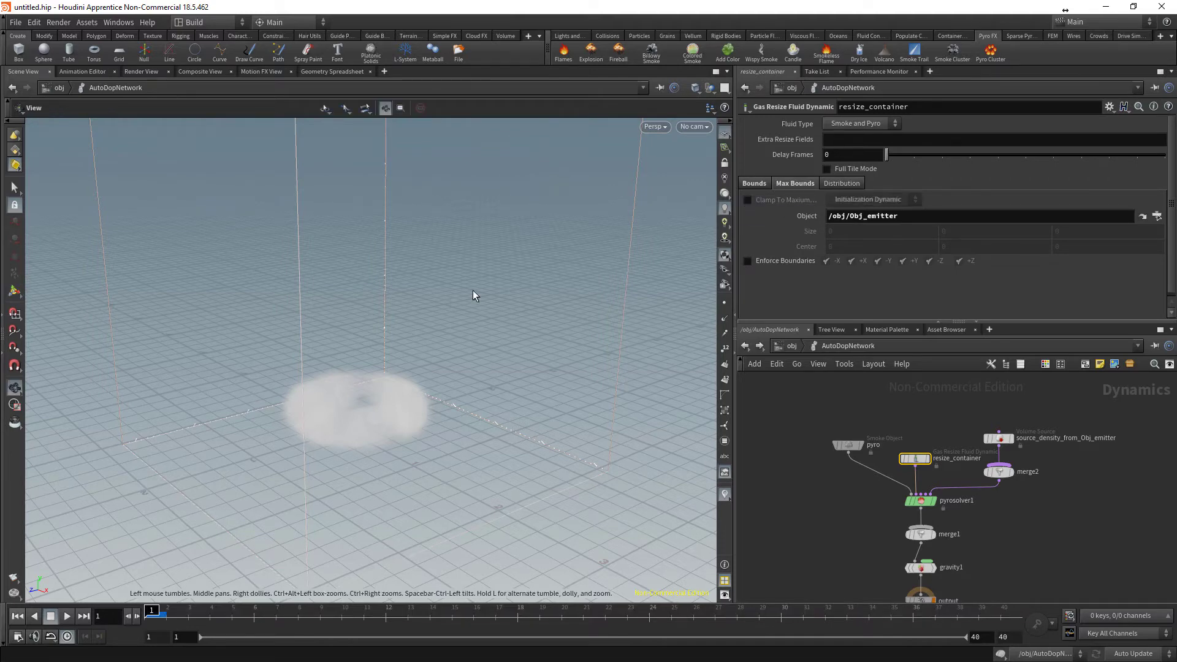
scroll(472, 296, "down", 3)
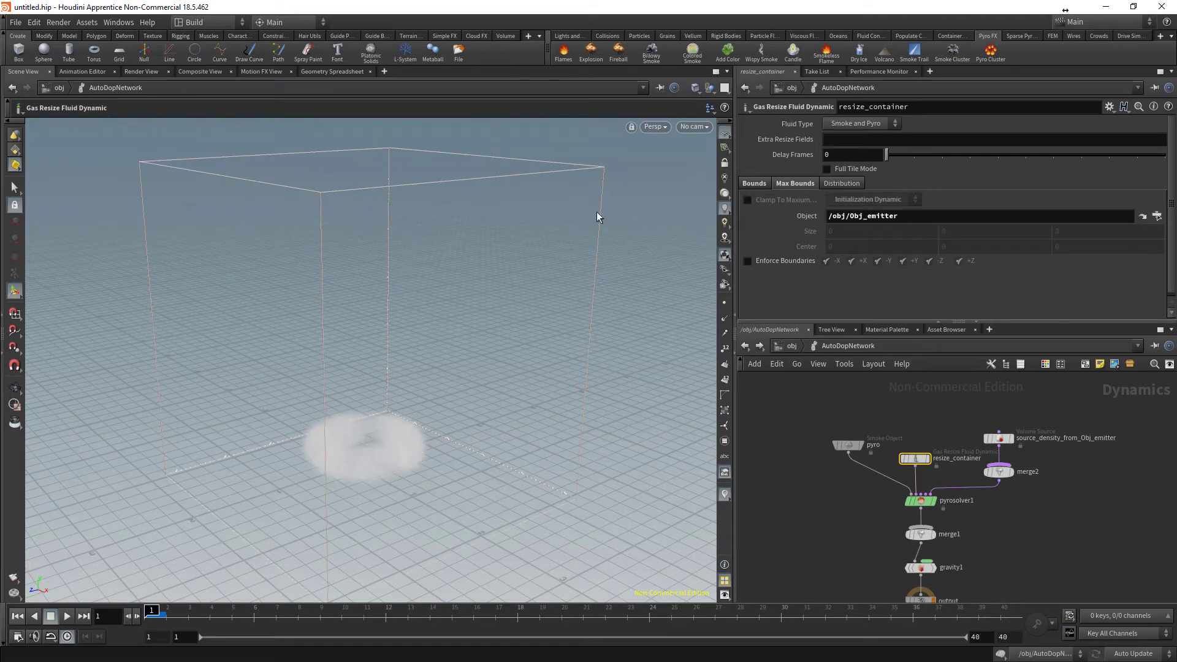
middle_click_drag(886, 526, 830, 502)
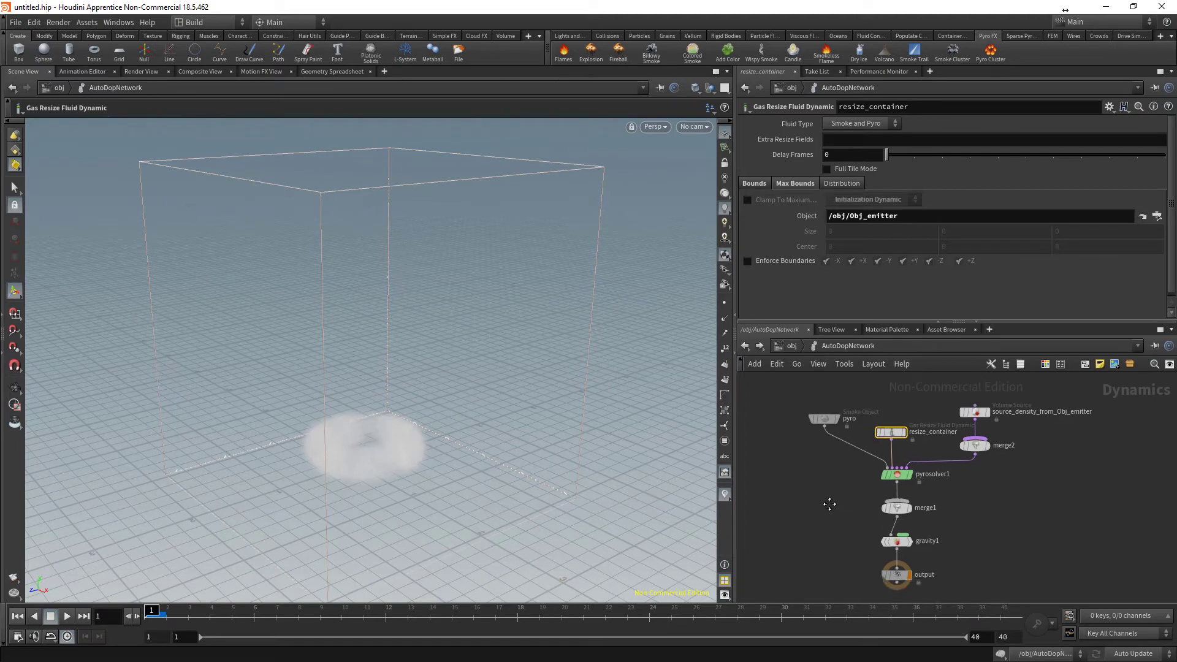
left_click(902, 475)
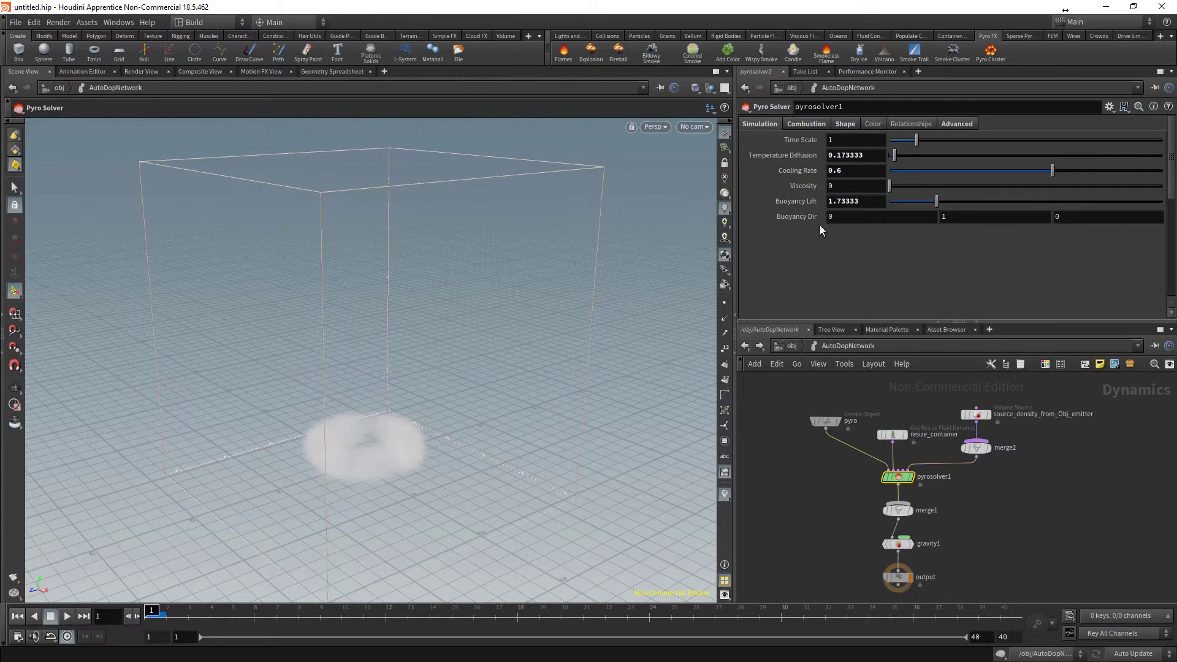
Set the pyro Smoke Object's Division Size to 0.04
left_click(826, 423)
type("0")
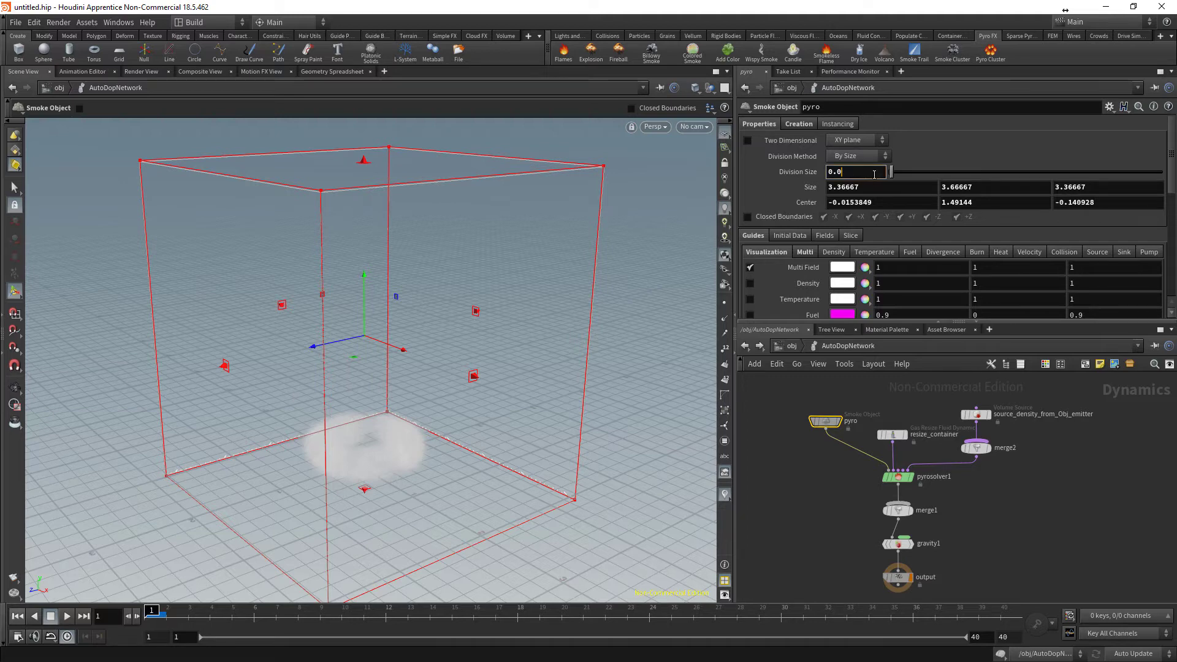
type("4")
key("Return")
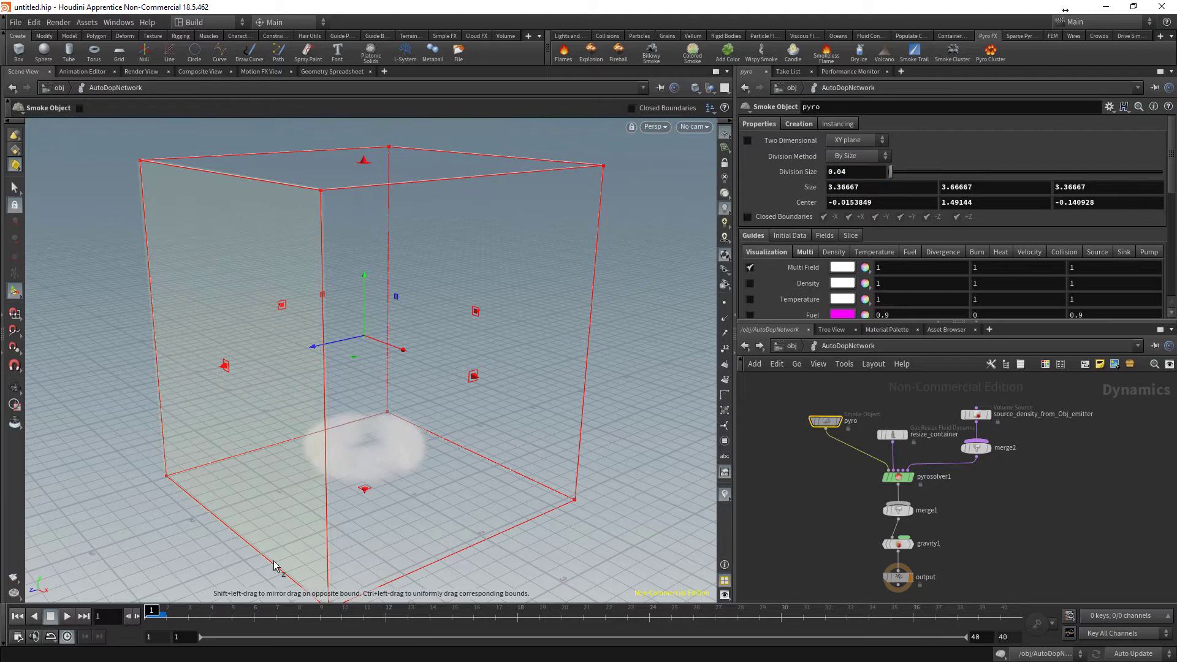
key("Up")
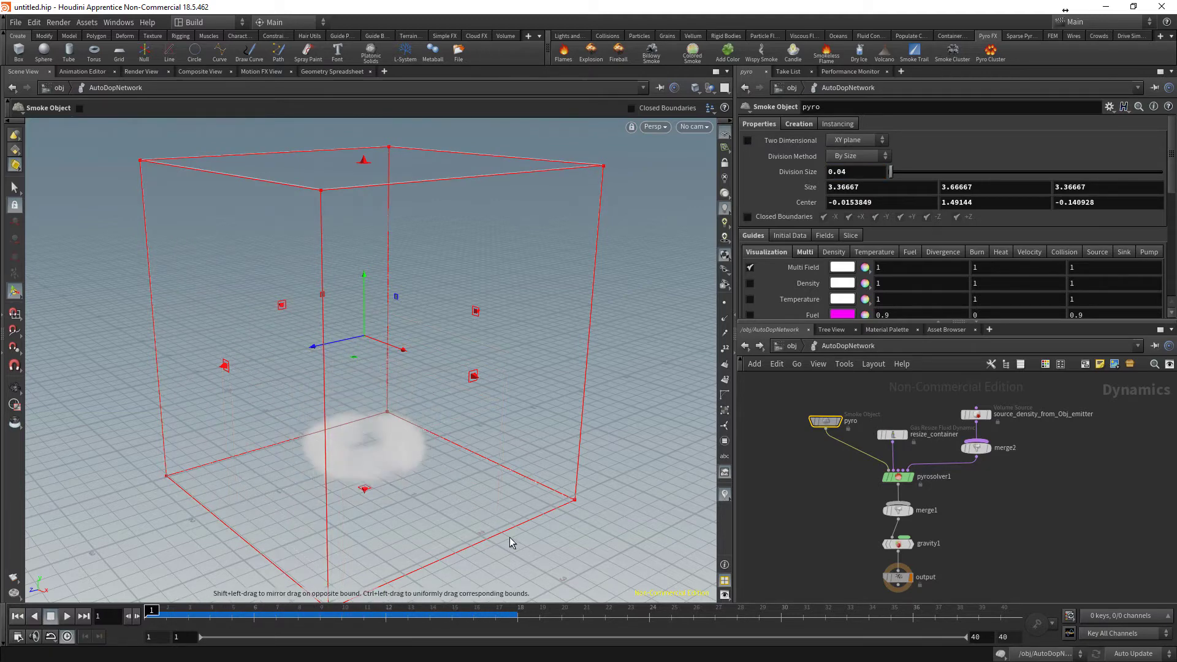
Replay the finer smoke simulation from frame 1
key("ctrl+Up")
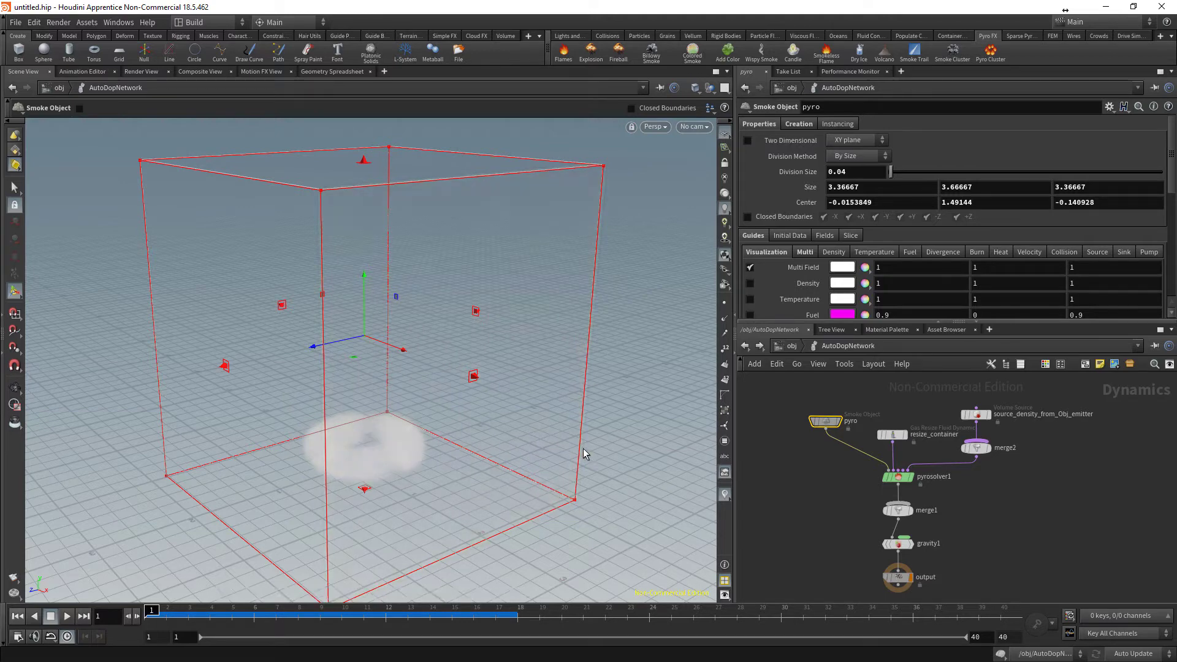
key("Up")
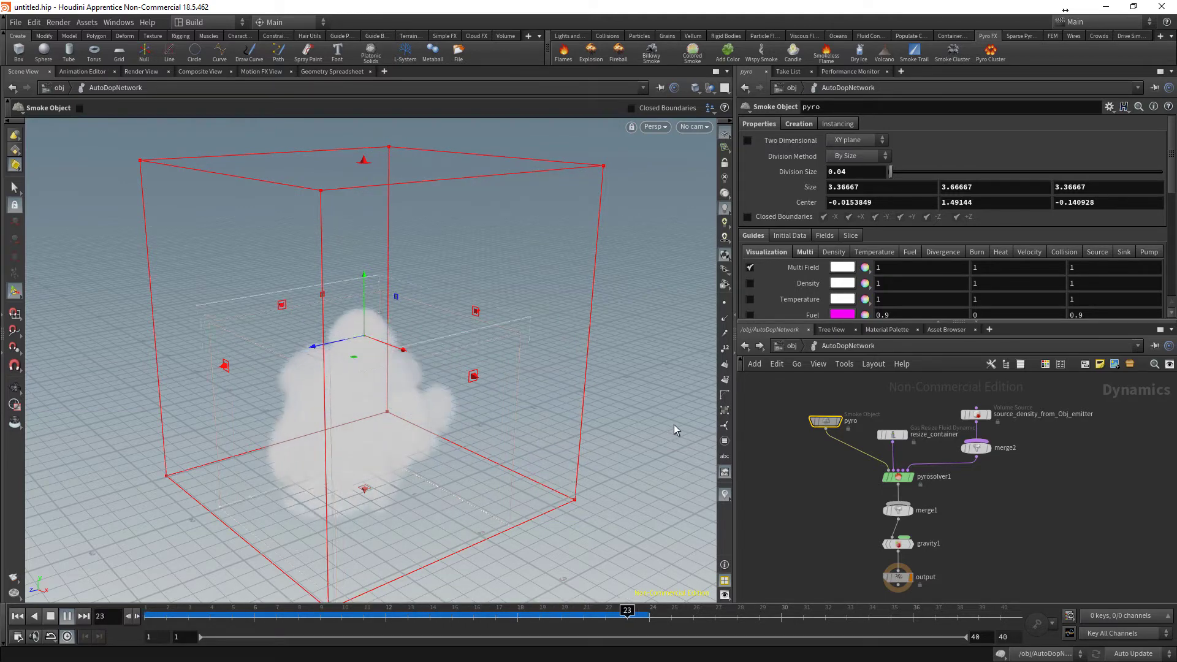
key("Down")
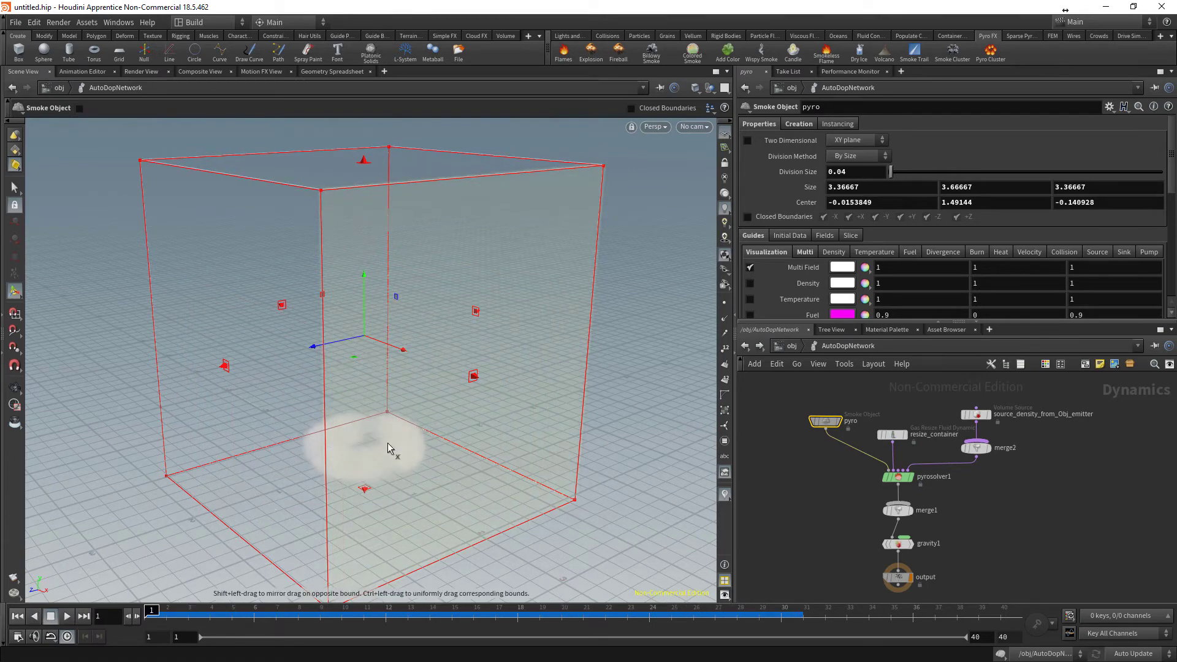
left_click(16, 26)
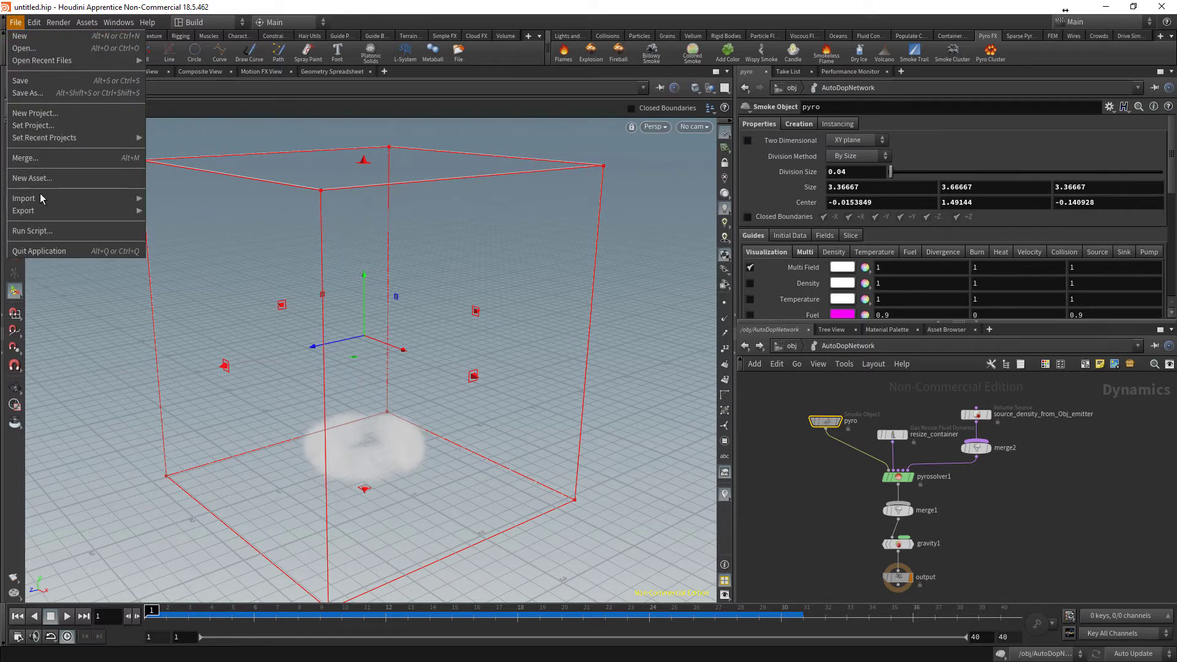
mouse_move(24, 199)
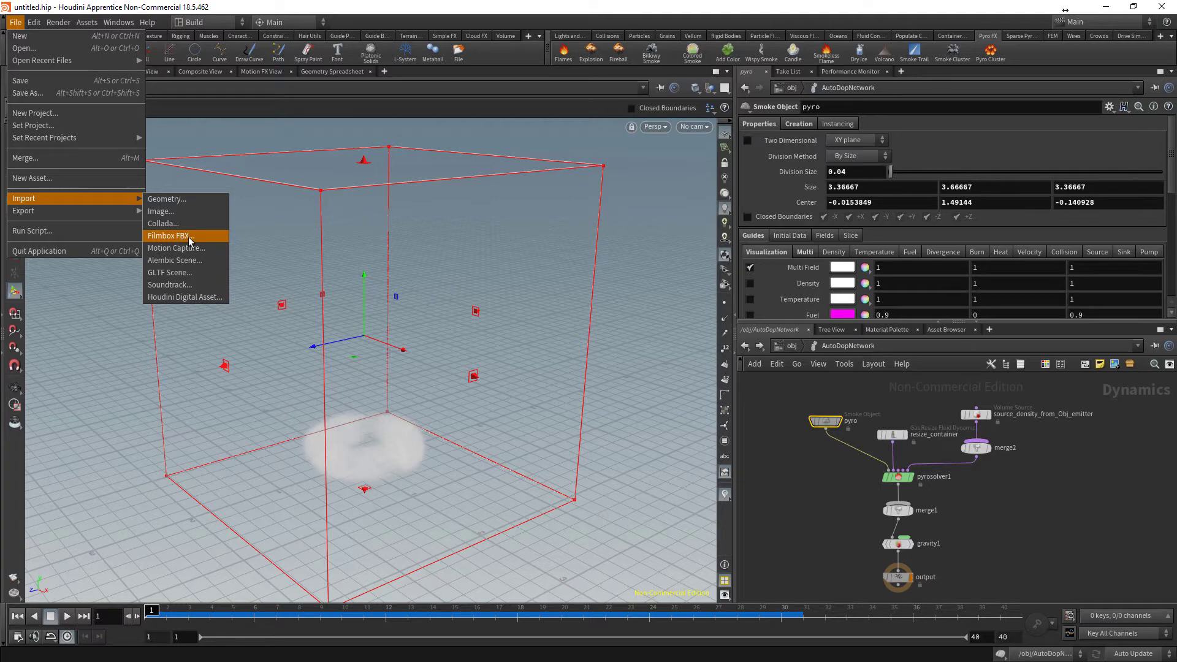
Dismiss the file menu, browse the Collisions and Lights shelf tabs, and return to /obj
key("Escape")
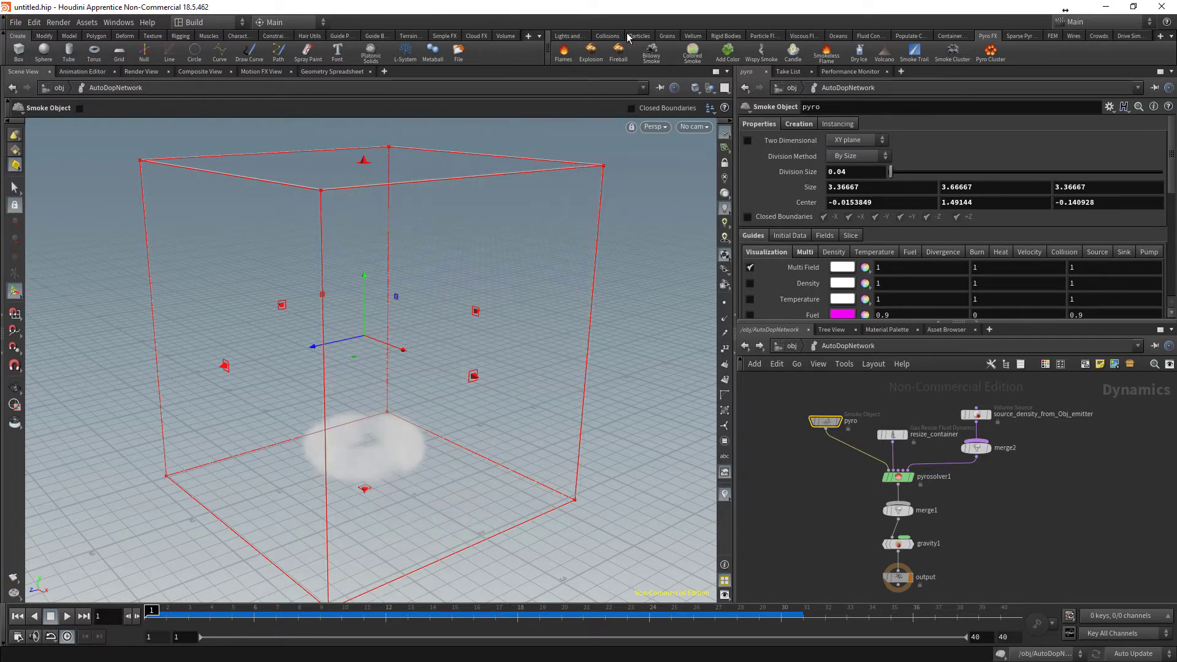
left_click(607, 36)
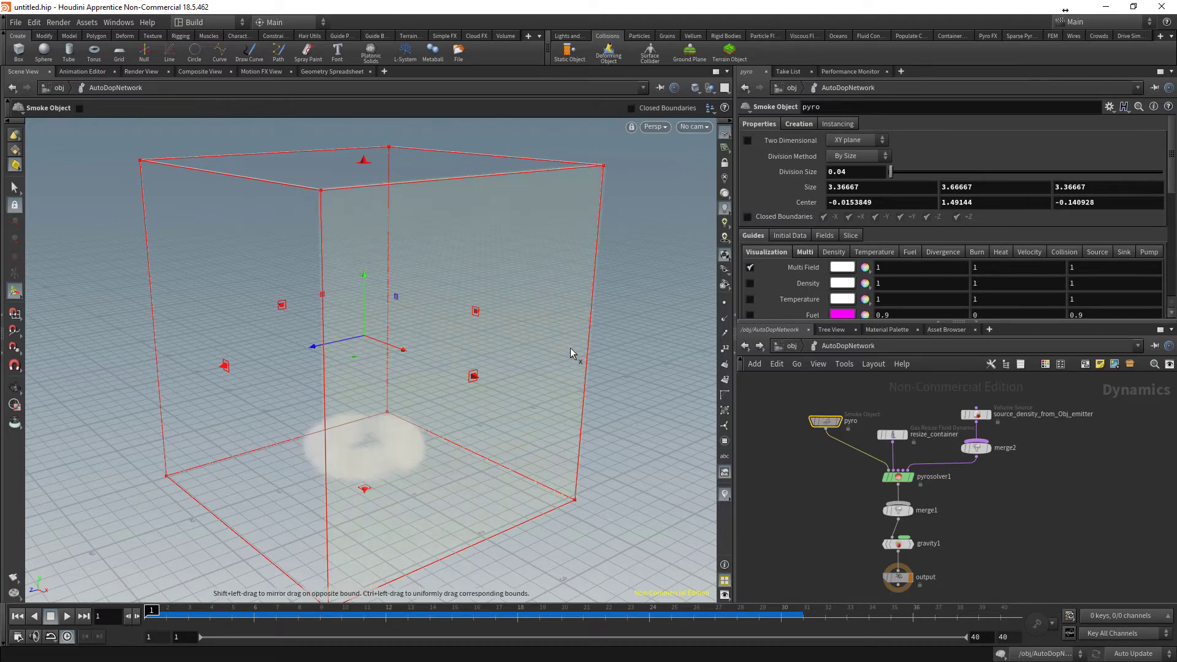
left_click(567, 37)
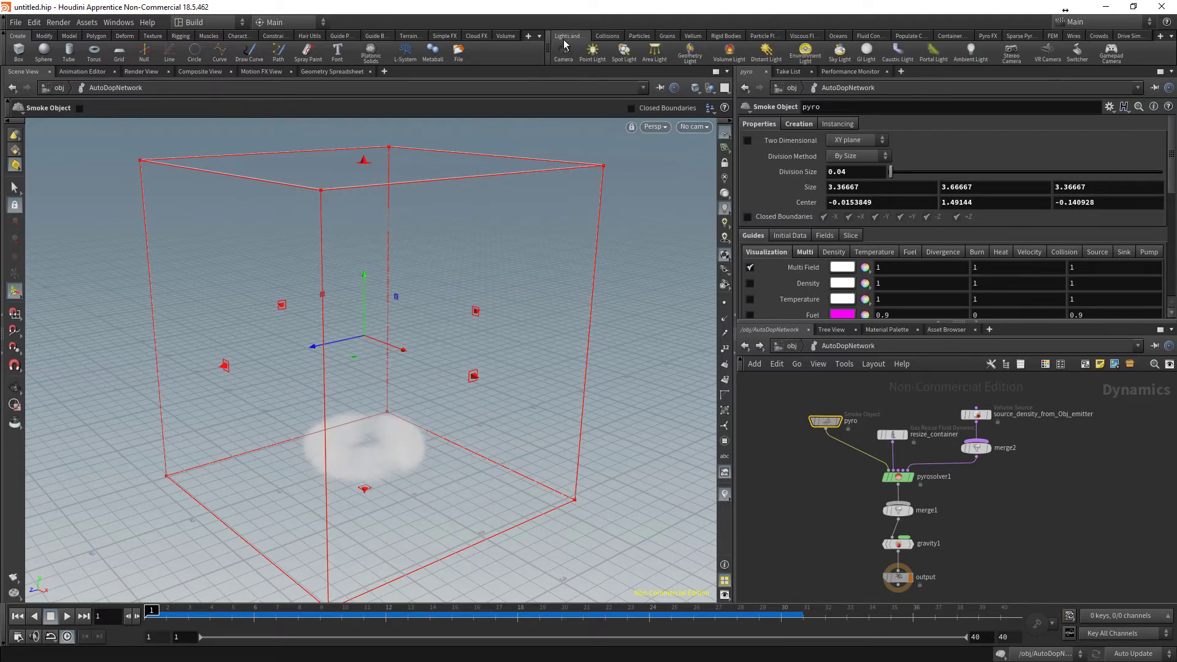
left_click(745, 345)
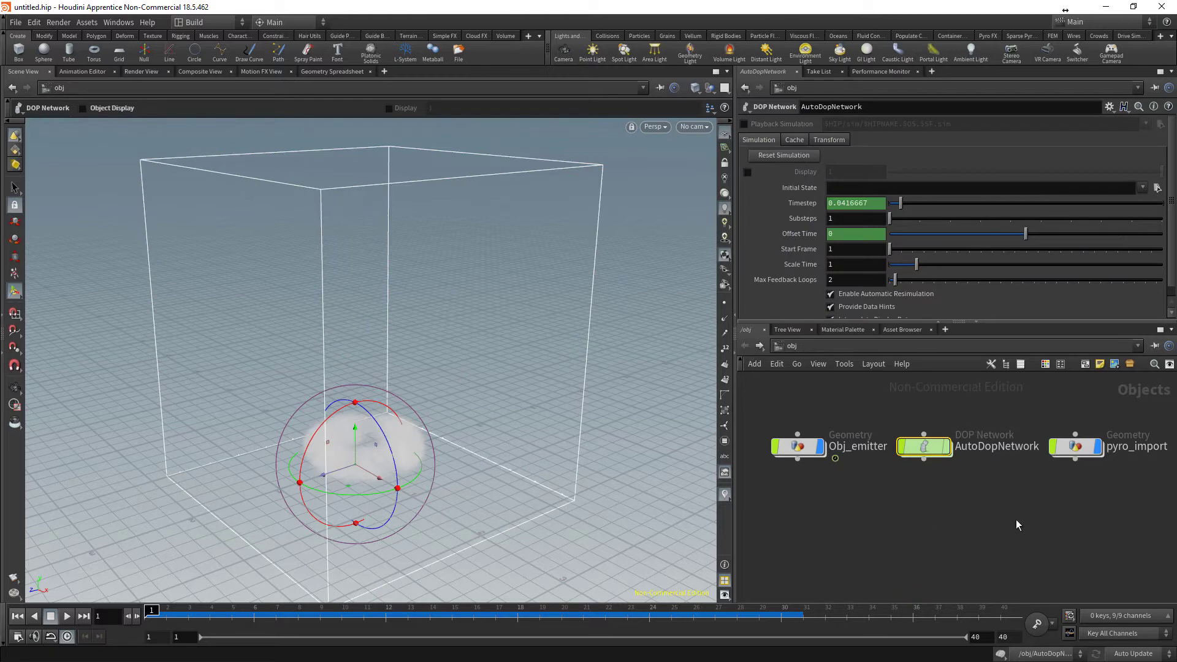
Peek inside Obj_emitter, then enter pyro_import and deselect import_pyro_visualization
double_click(797, 447)
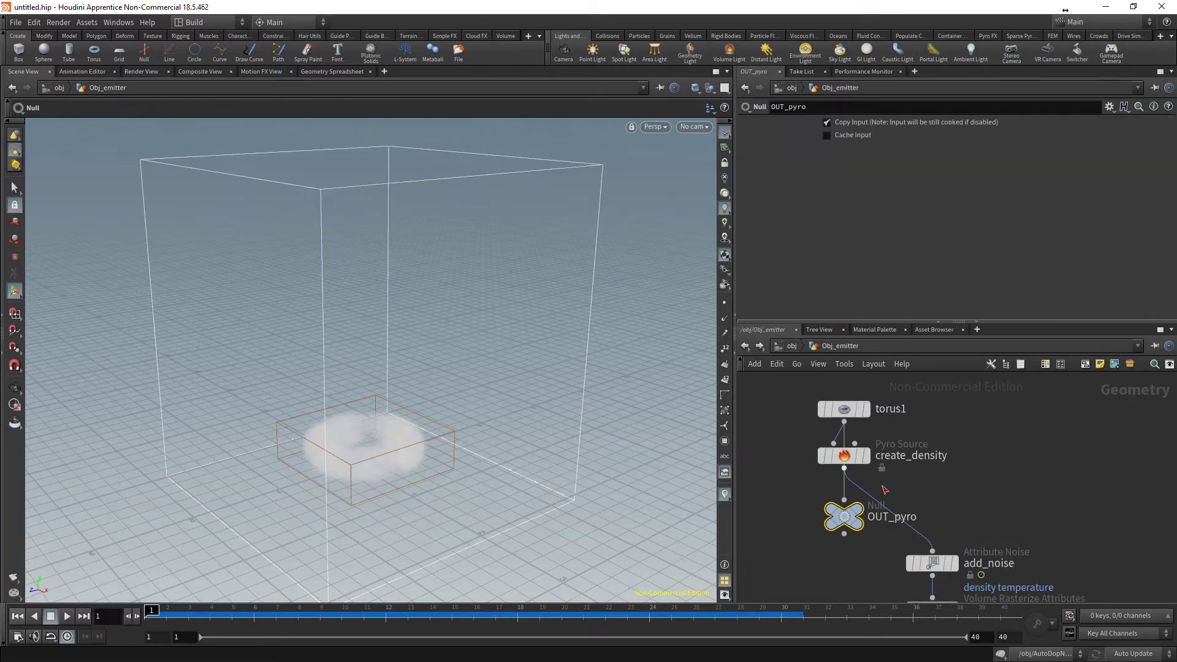
scroll(966, 492, "down", 3)
scroll(955, 479, "down", 2)
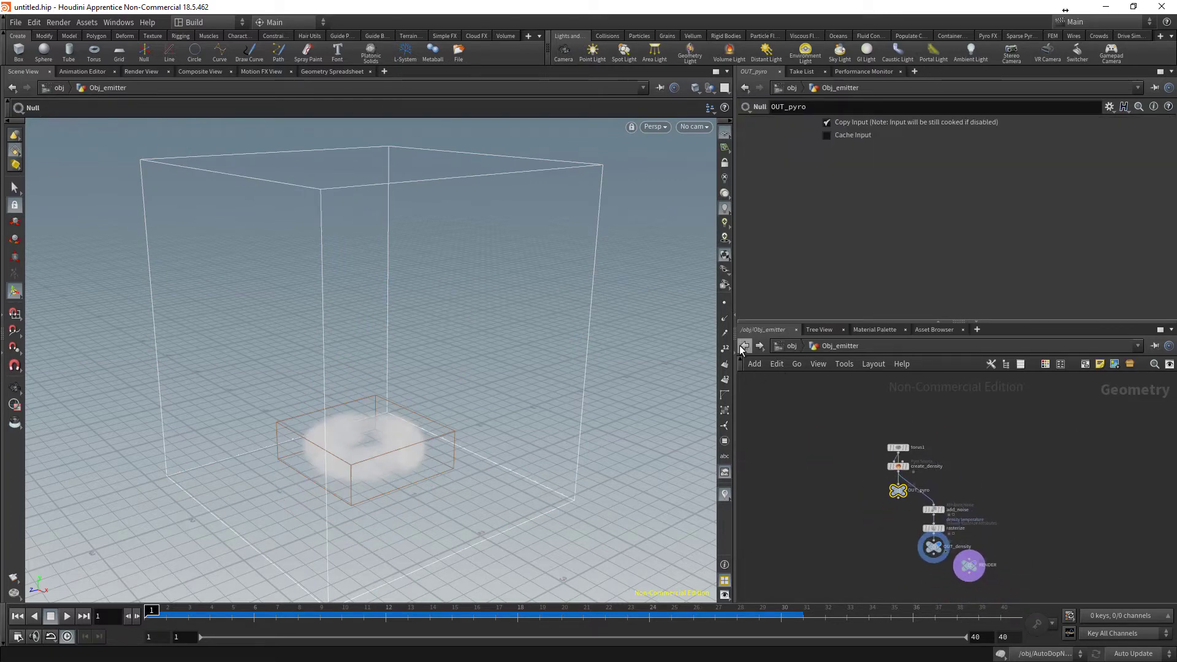
left_click(743, 347)
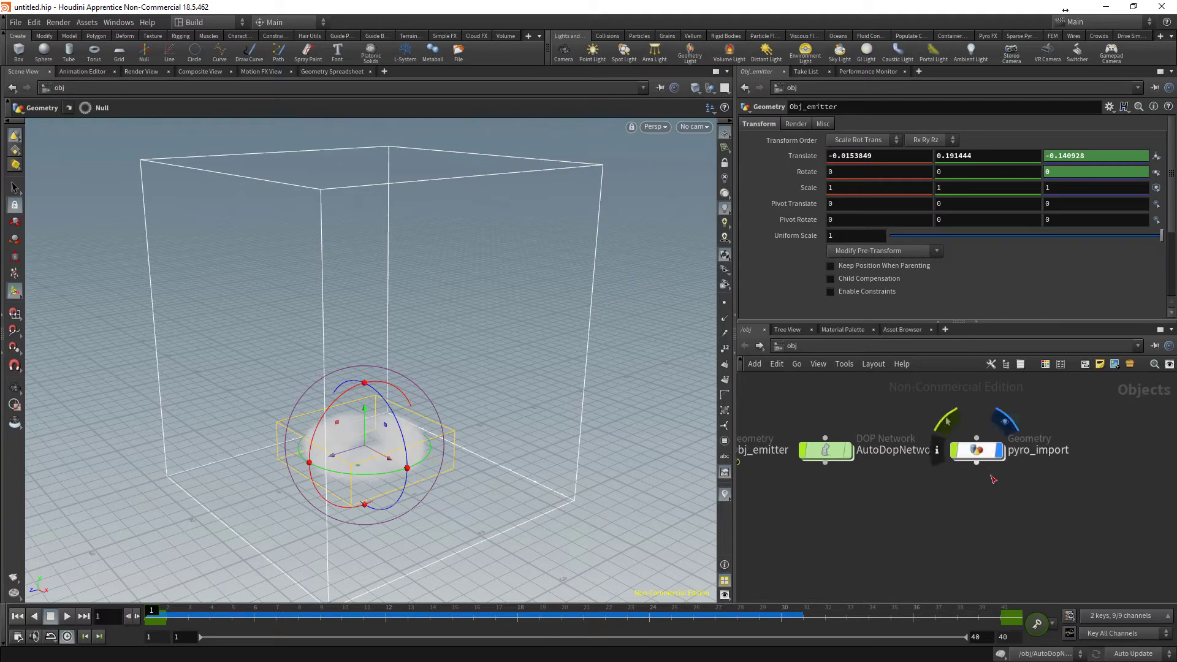
double_click(976, 450)
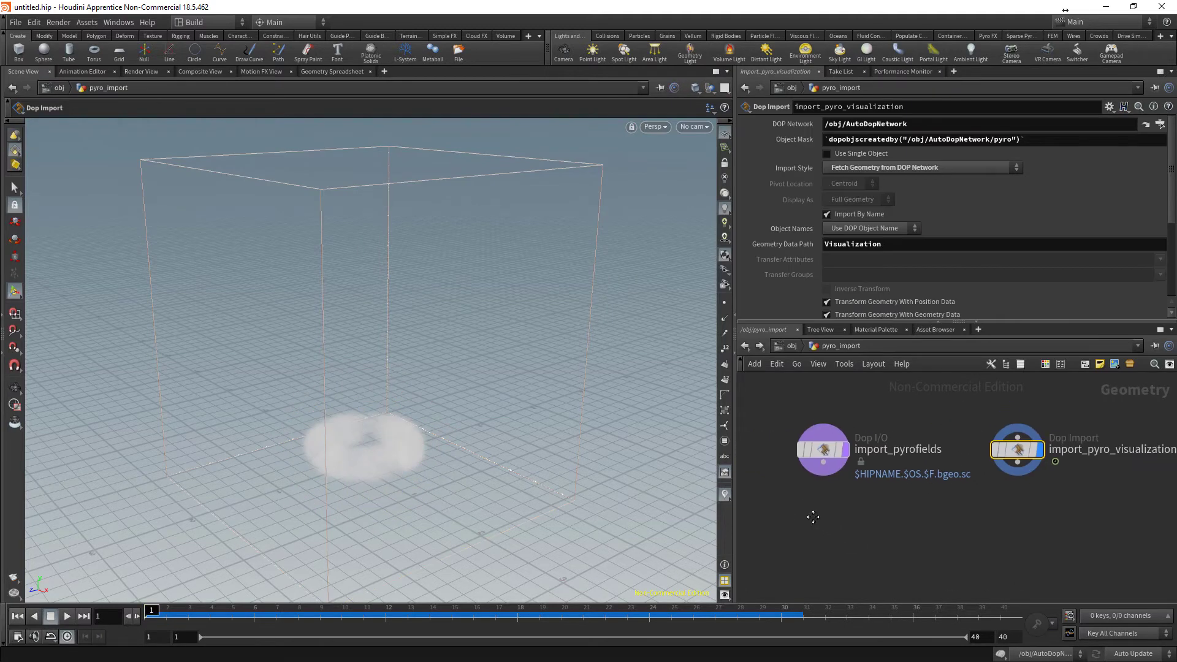
scroll(819, 518, "up", 1)
scroll(837, 522, "down", 2)
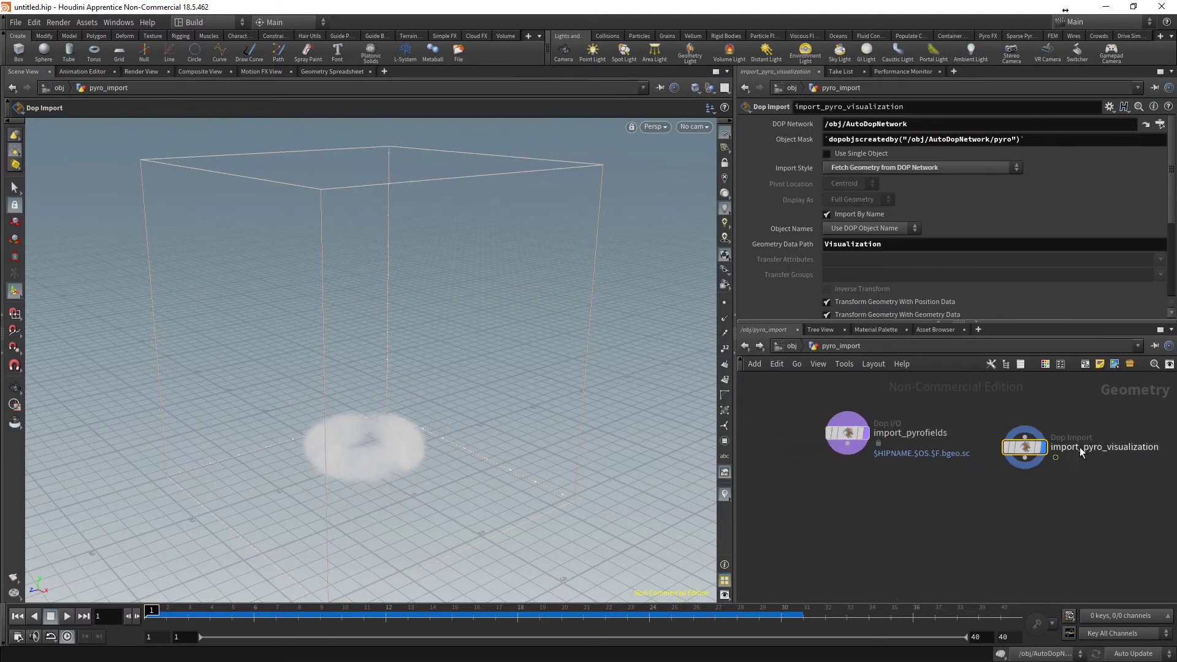
left_click(856, 523)
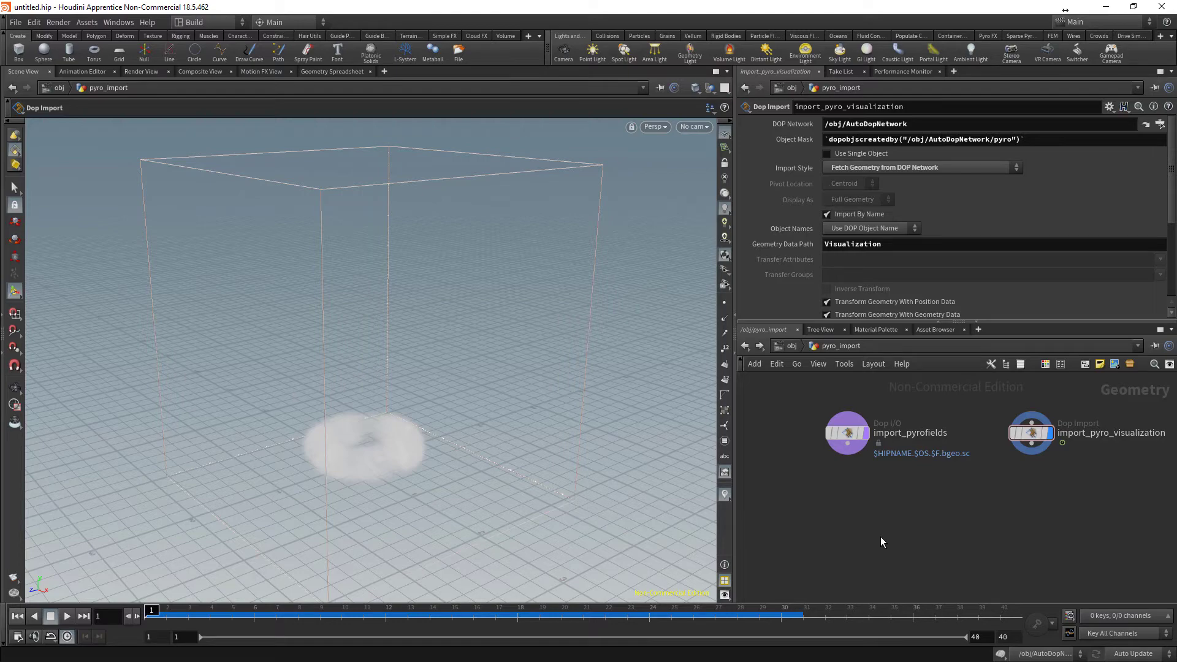
Add a Convert VDB node under import_pyrofields inside pyro_import
key("Tab")
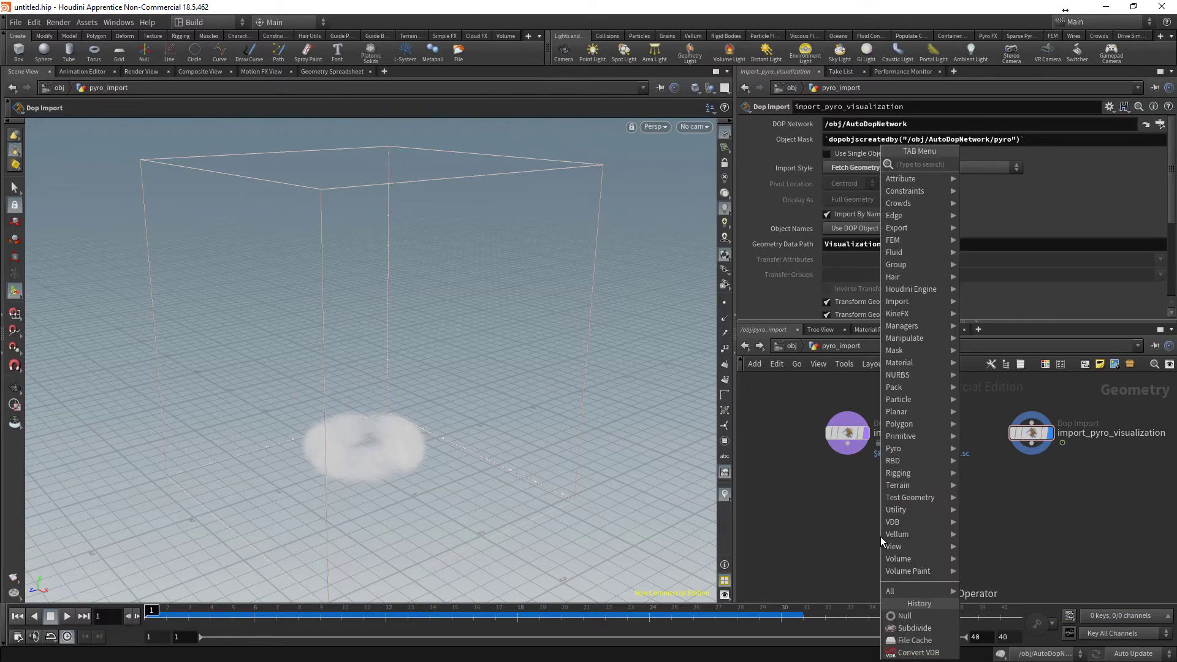
mouse_move(896, 510)
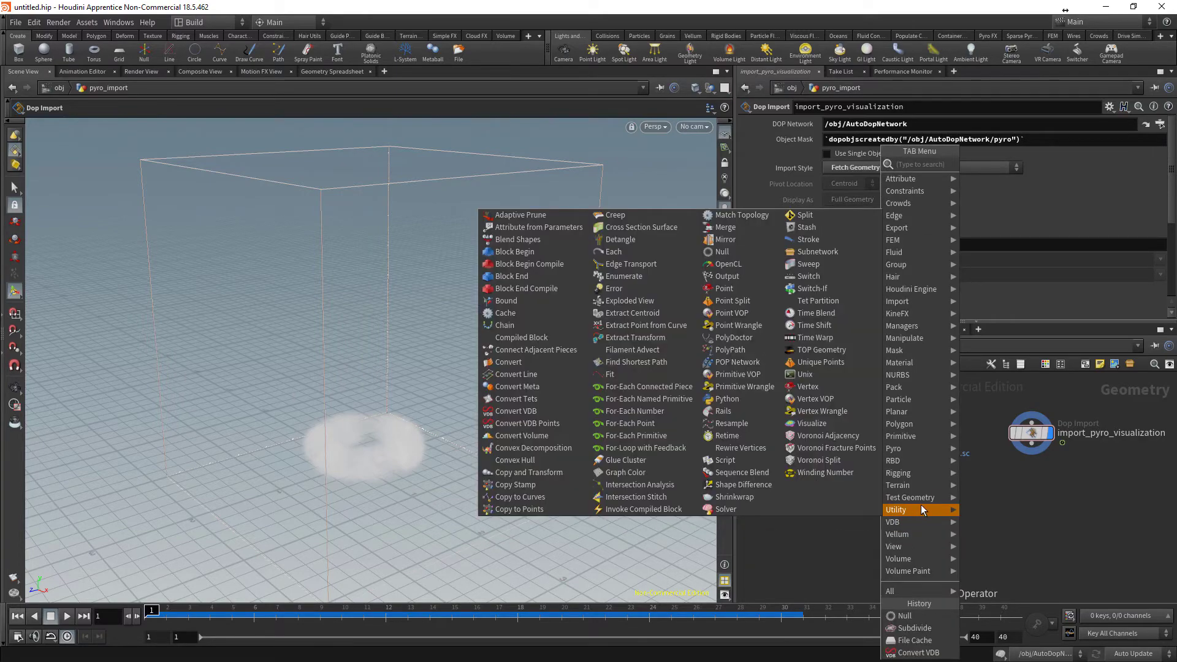
type("con")
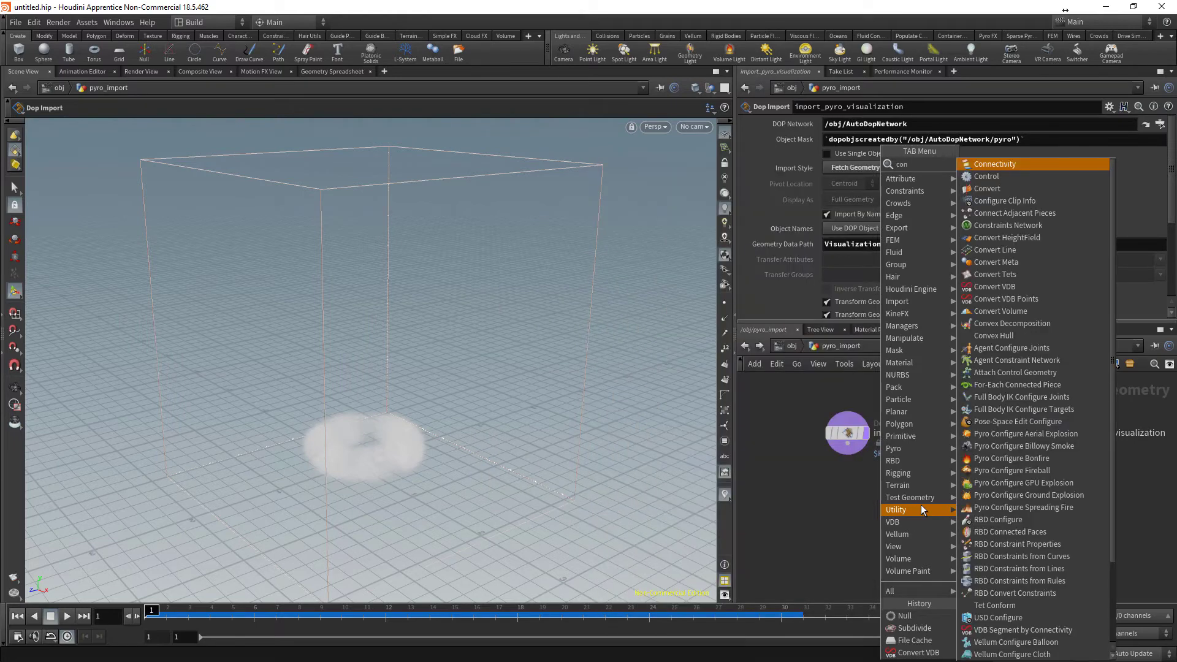
type("v")
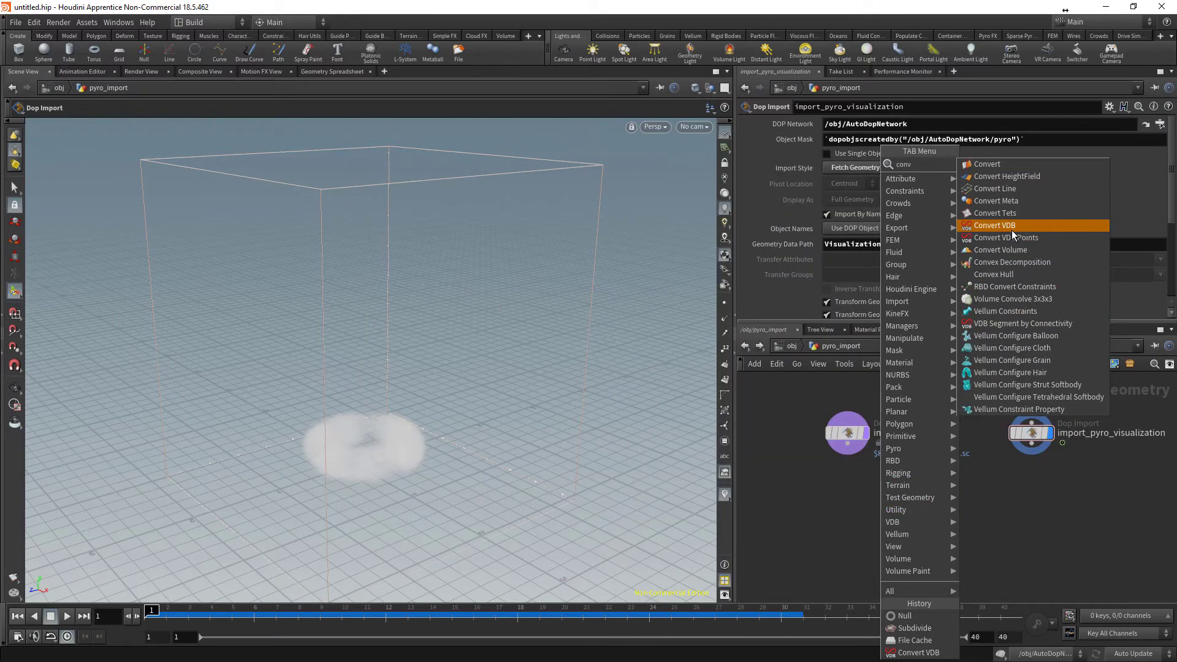
left_click(1012, 230)
left_click(851, 503)
left_click_drag(846, 433, 808, 402)
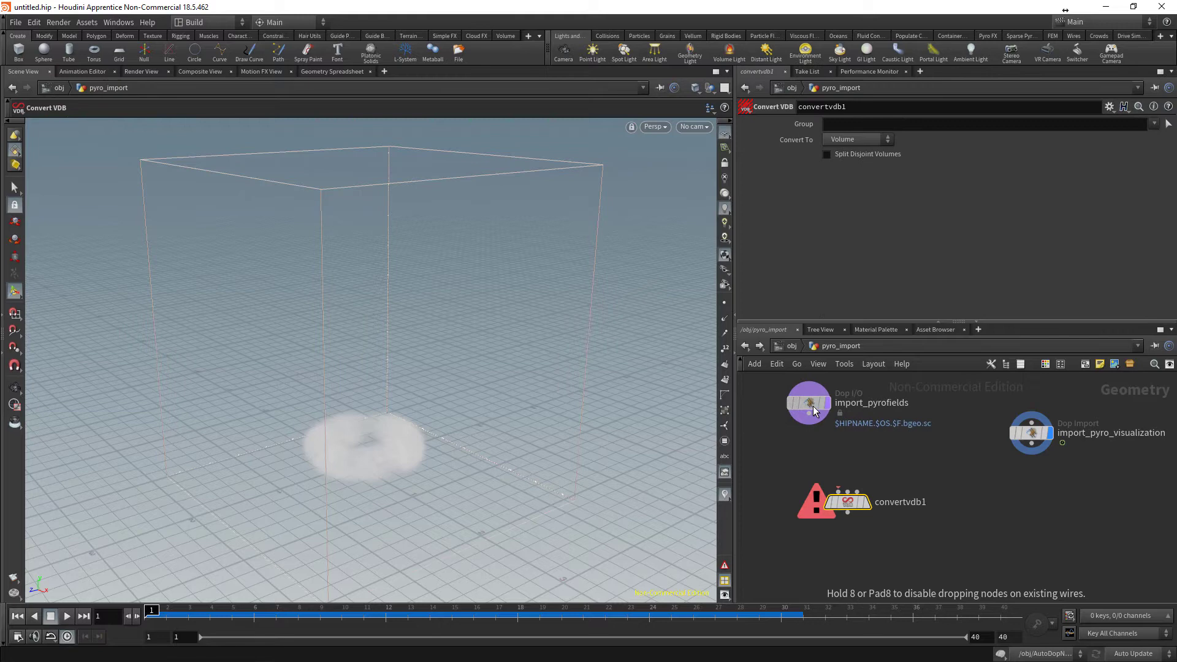
left_click_drag(847, 502, 811, 466)
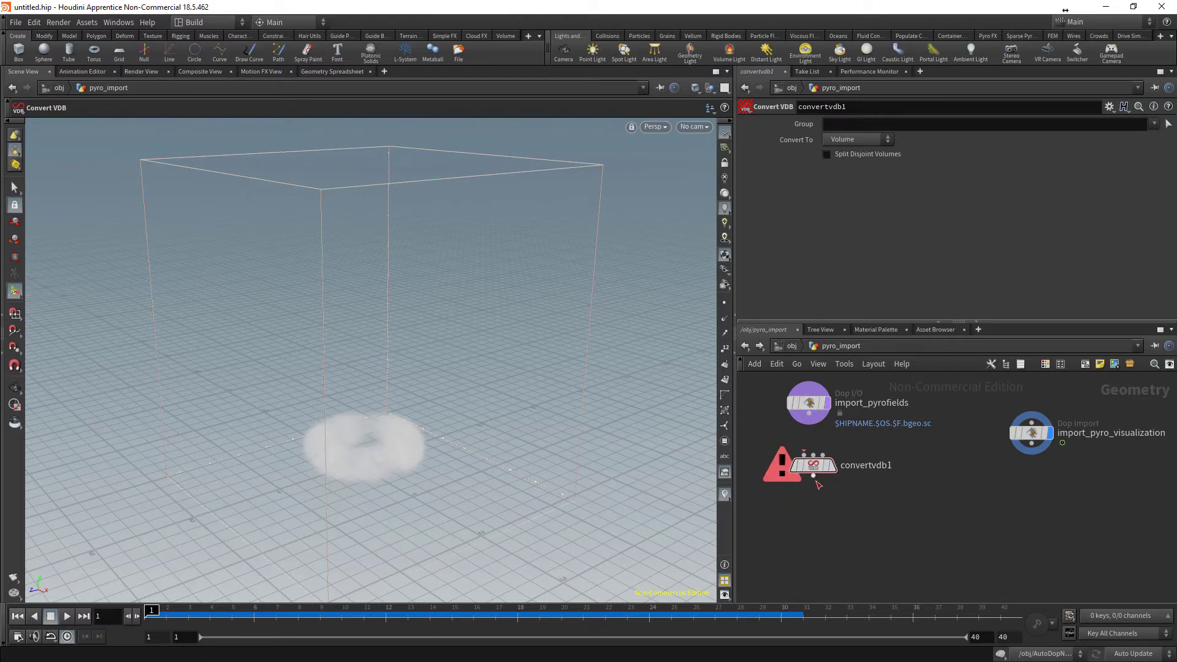
Add a File Cache node and wire import_pyrofields → convertvdb1 → filecache1
key("Tab")
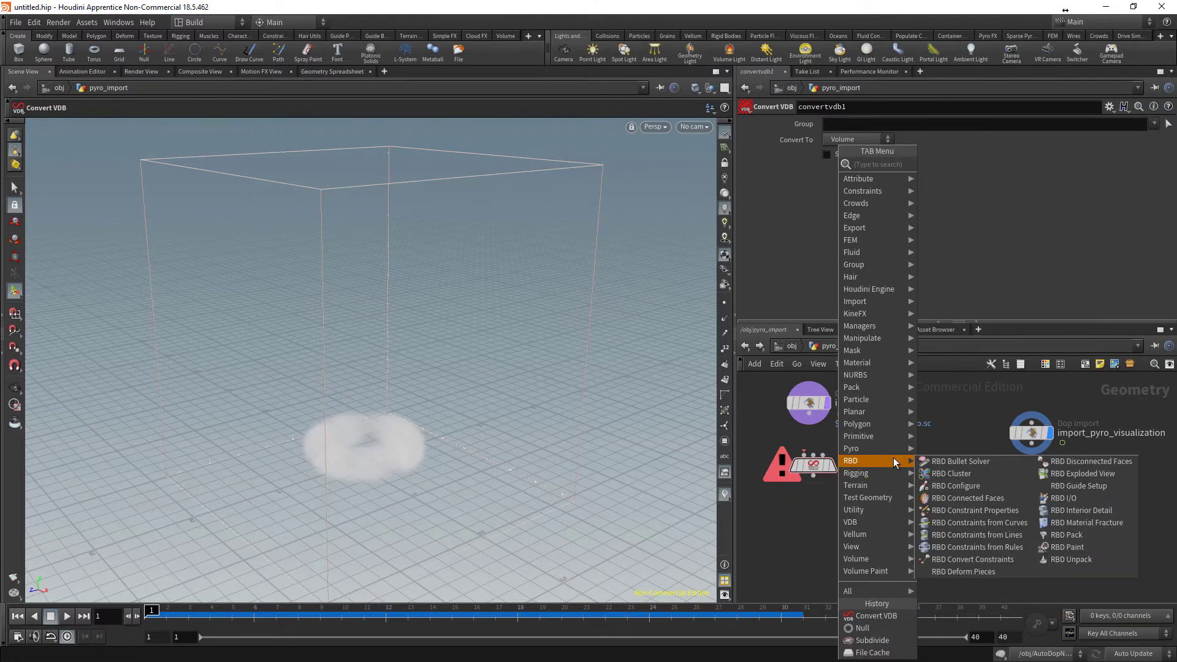
type("file")
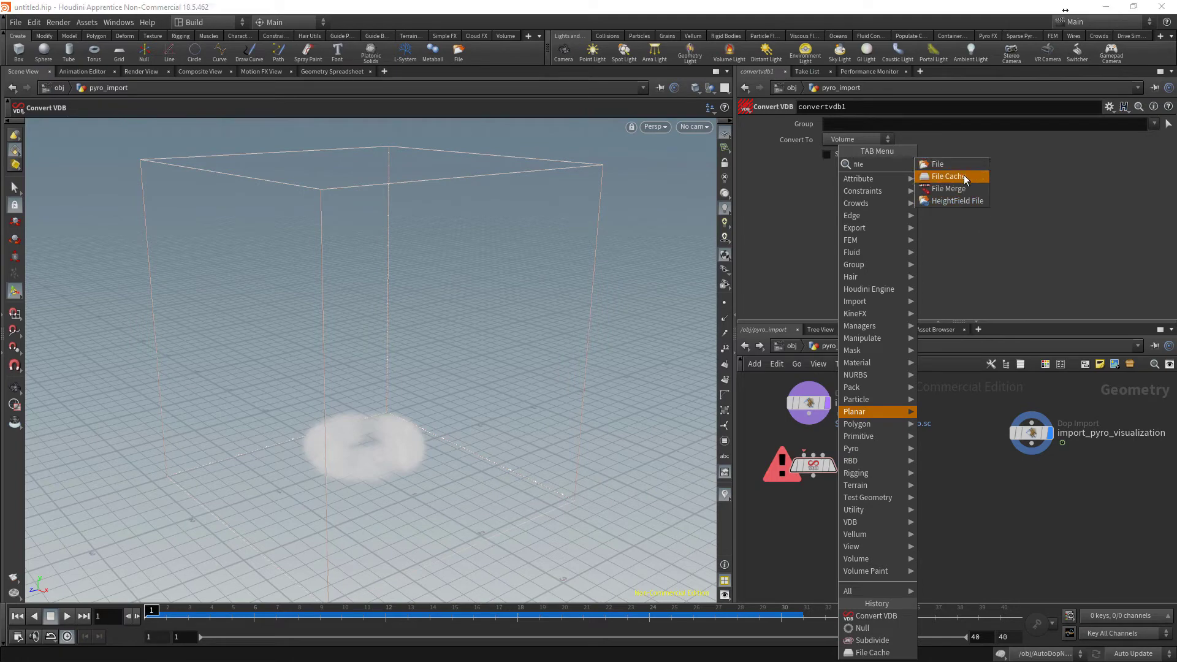
left_click(938, 164)
left_click(814, 521)
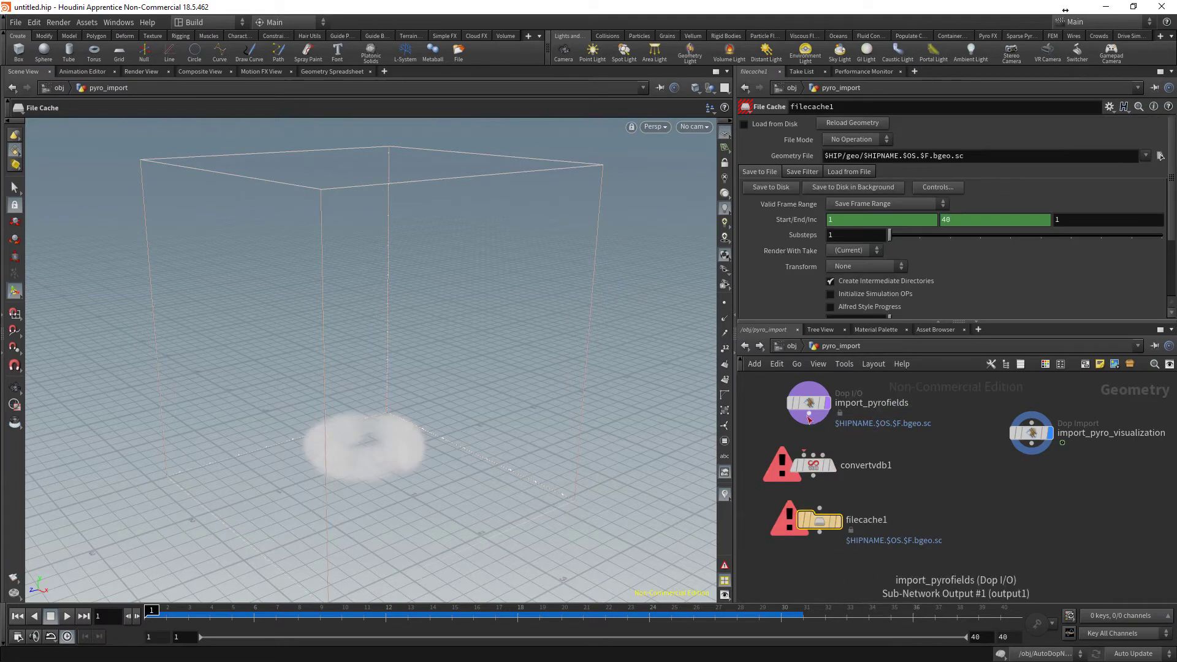
left_click_drag(808, 416, 807, 453)
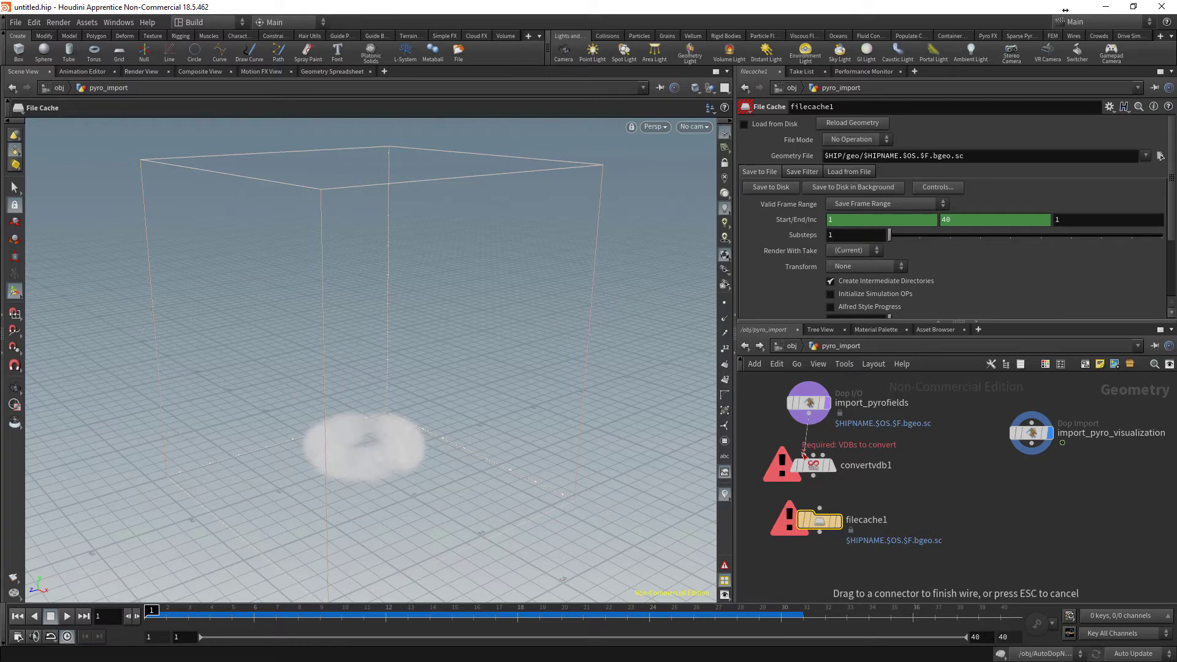
left_click(802, 454)
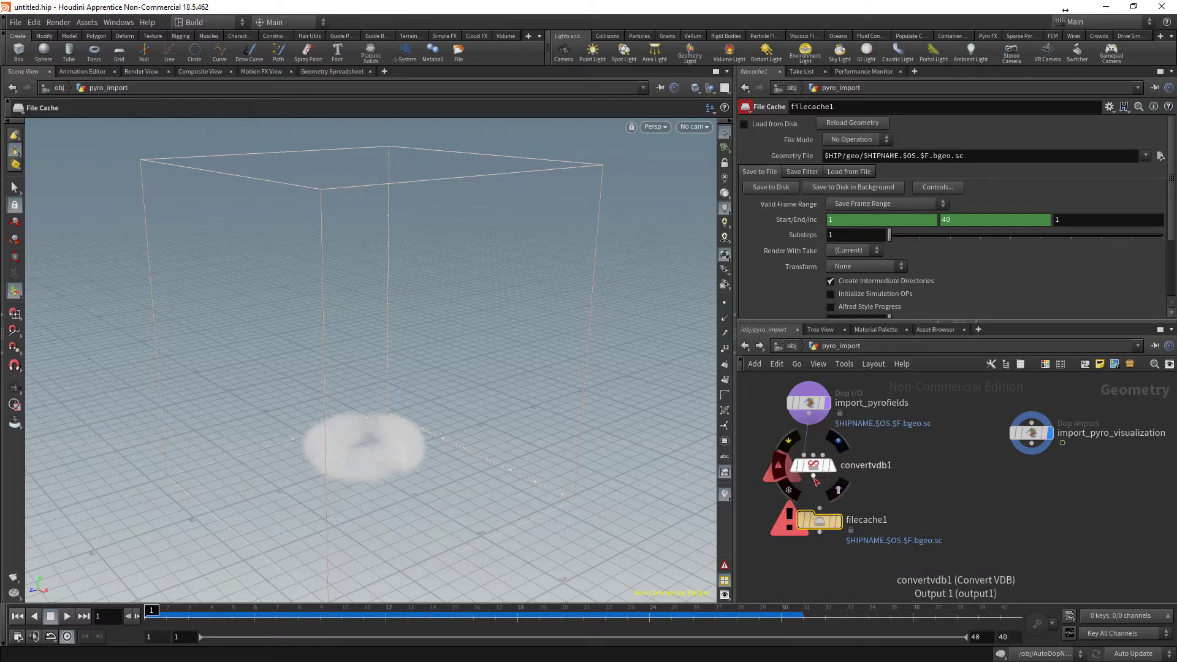
left_click_drag(814, 477, 820, 525)
left_click(826, 516)
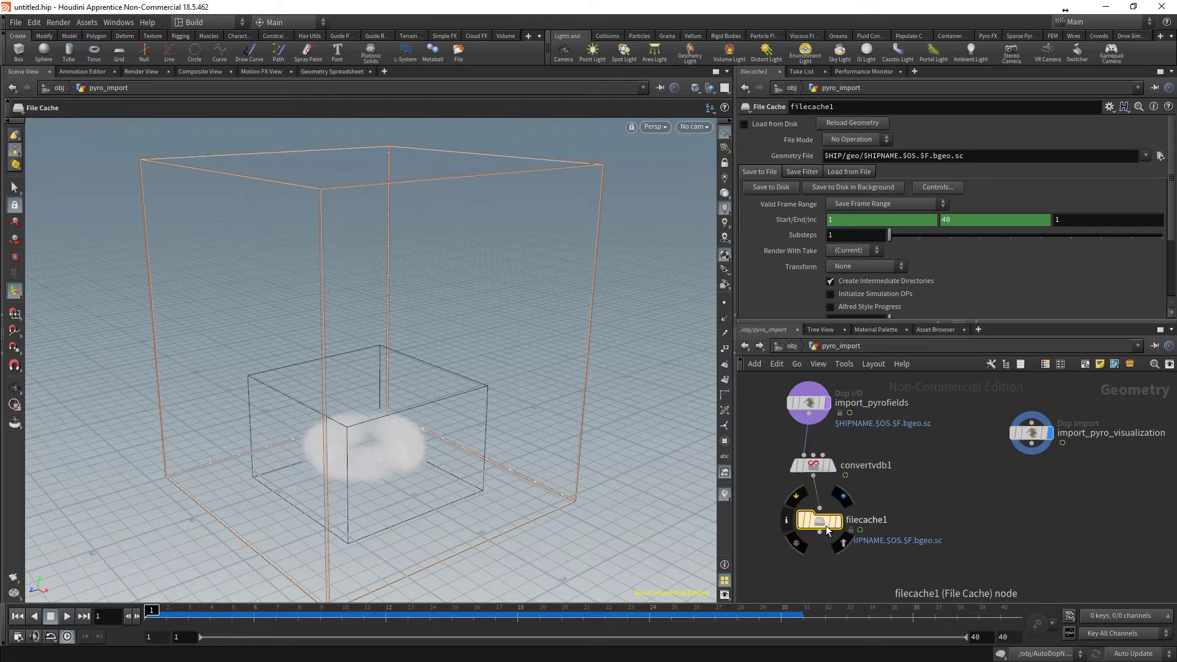
left_click(822, 469)
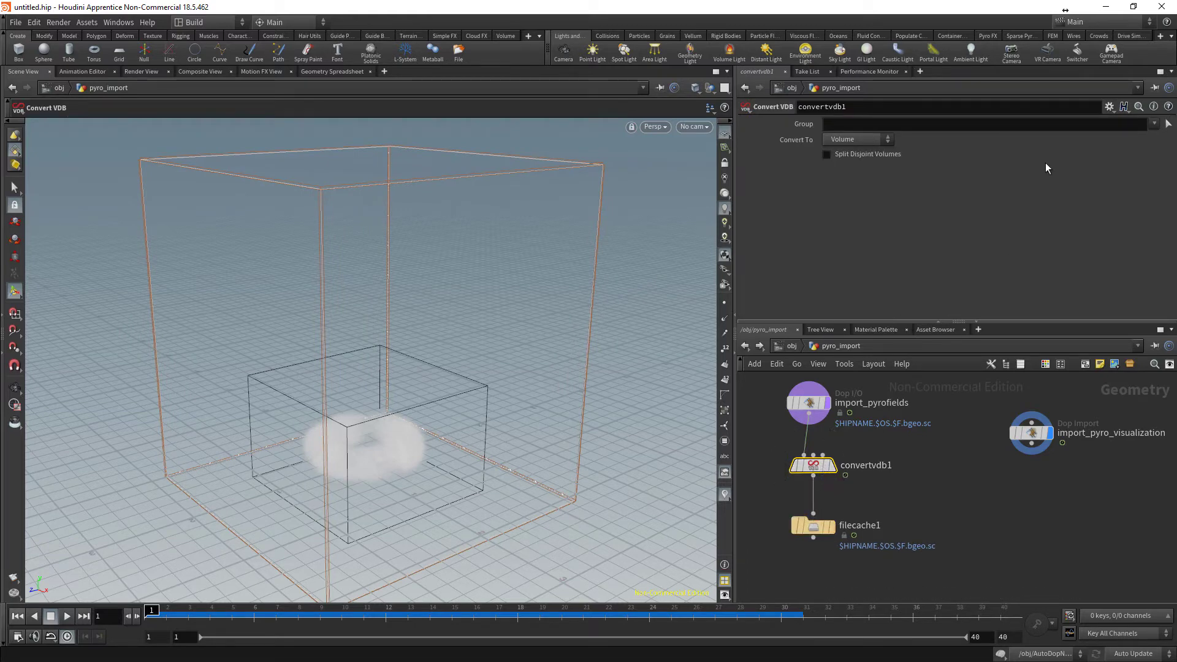
Set convertvdb1's Group to the density, fuel, heat and temperature volumes
left_click(1168, 125)
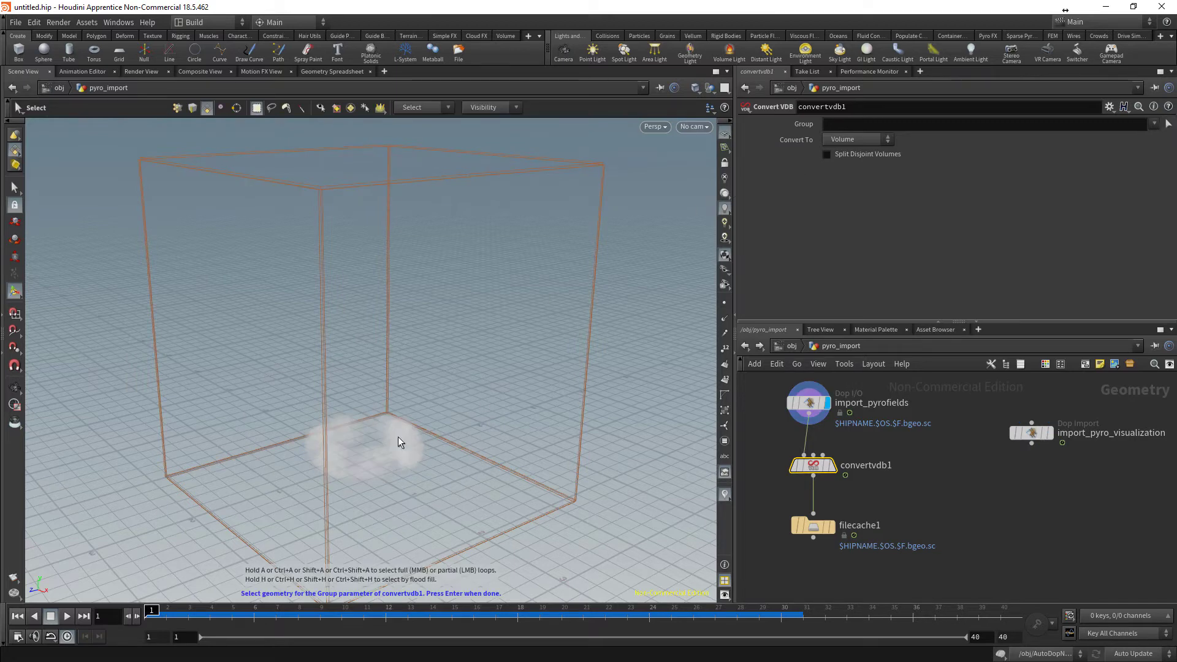
key("Return")
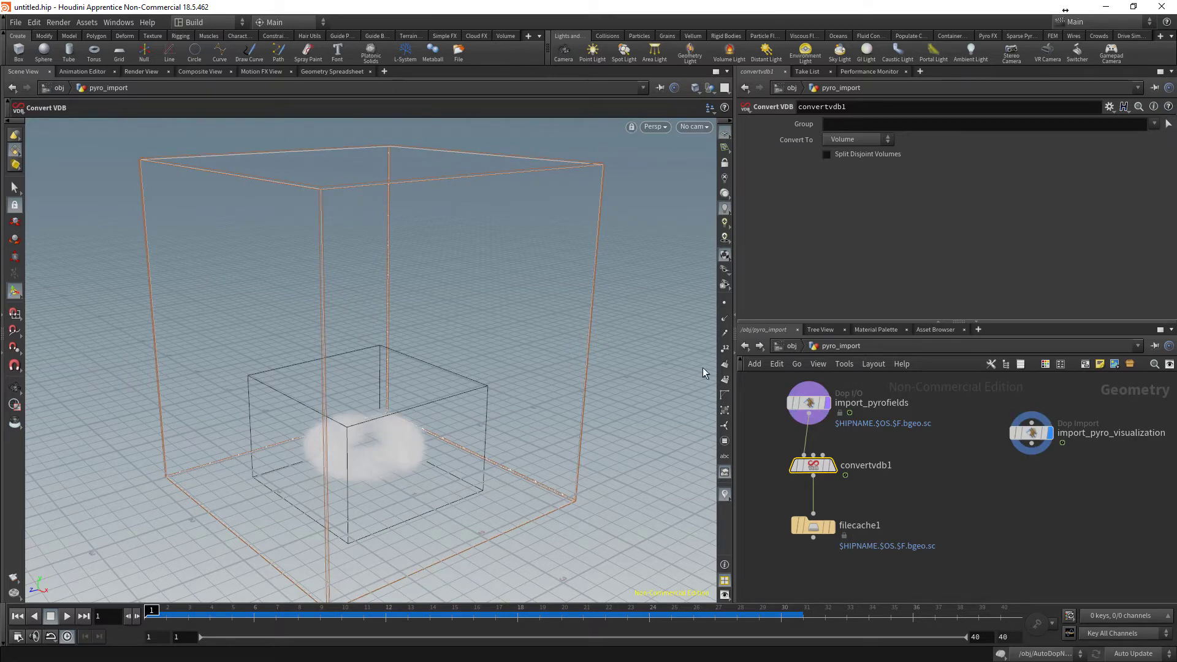
left_click(1155, 126)
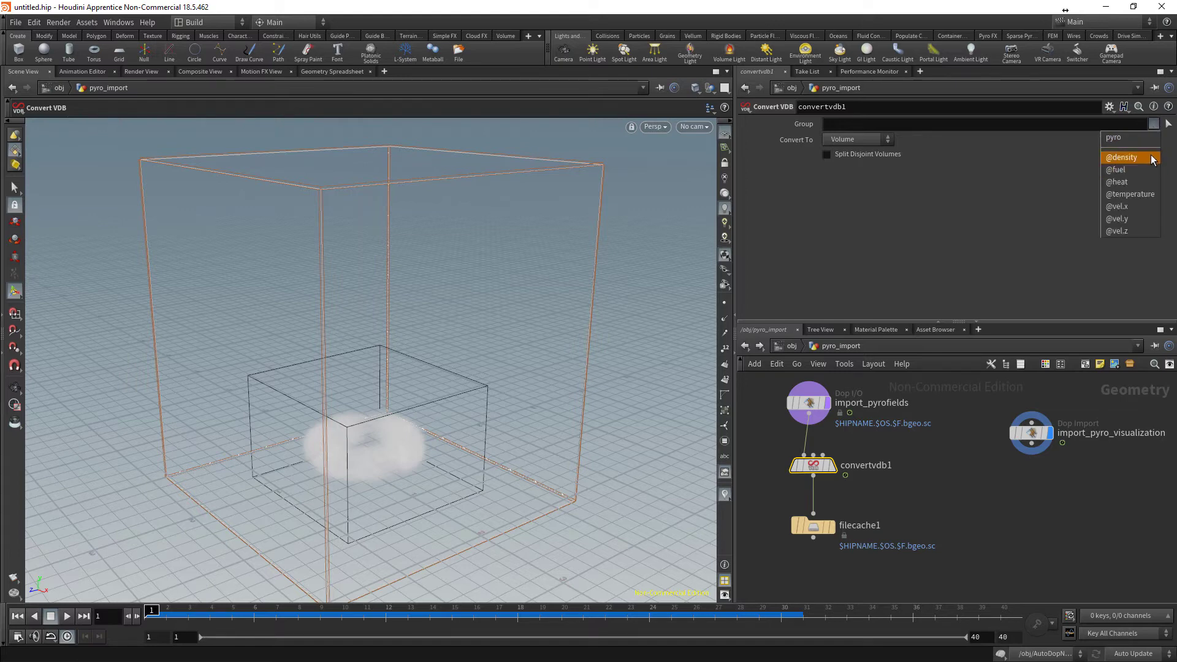
left_click(1137, 157)
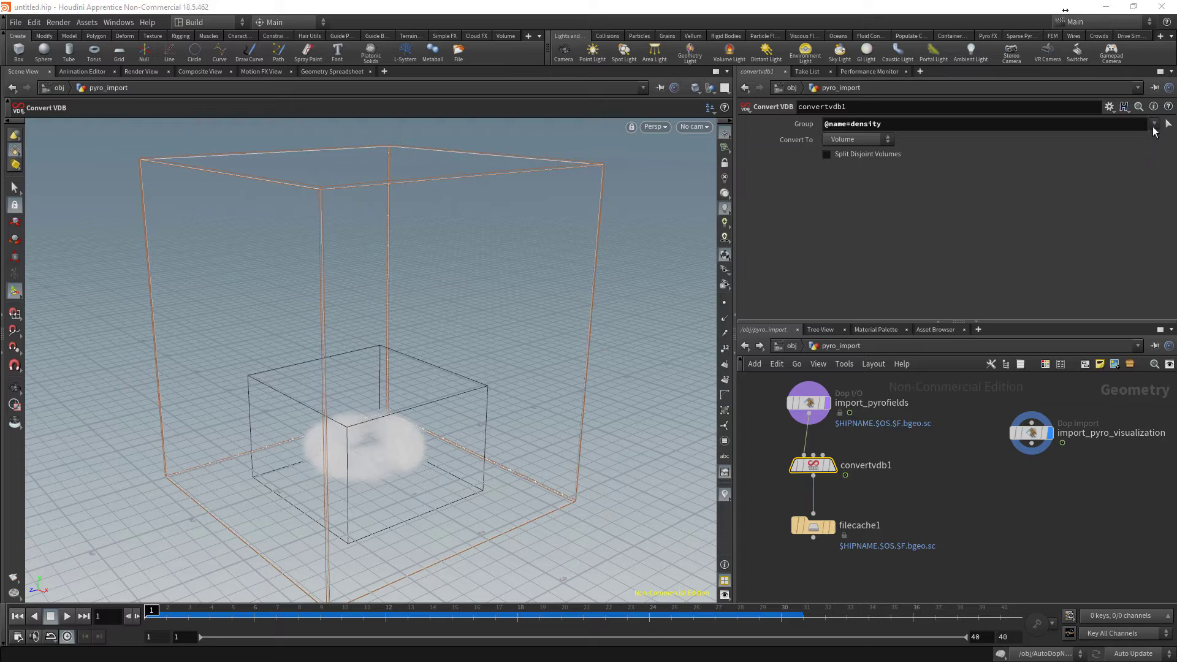
left_click(1154, 126)
left_click(1131, 169)
left_click(1154, 125)
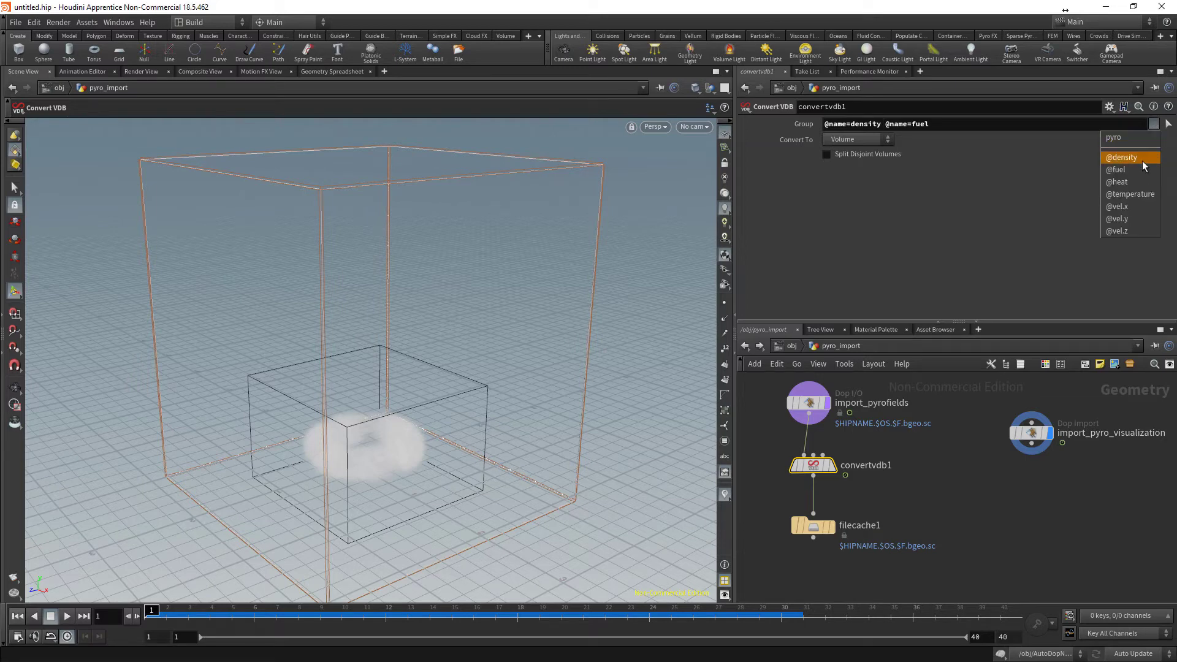
left_click(1123, 181)
left_click(1154, 126)
left_click(1132, 197)
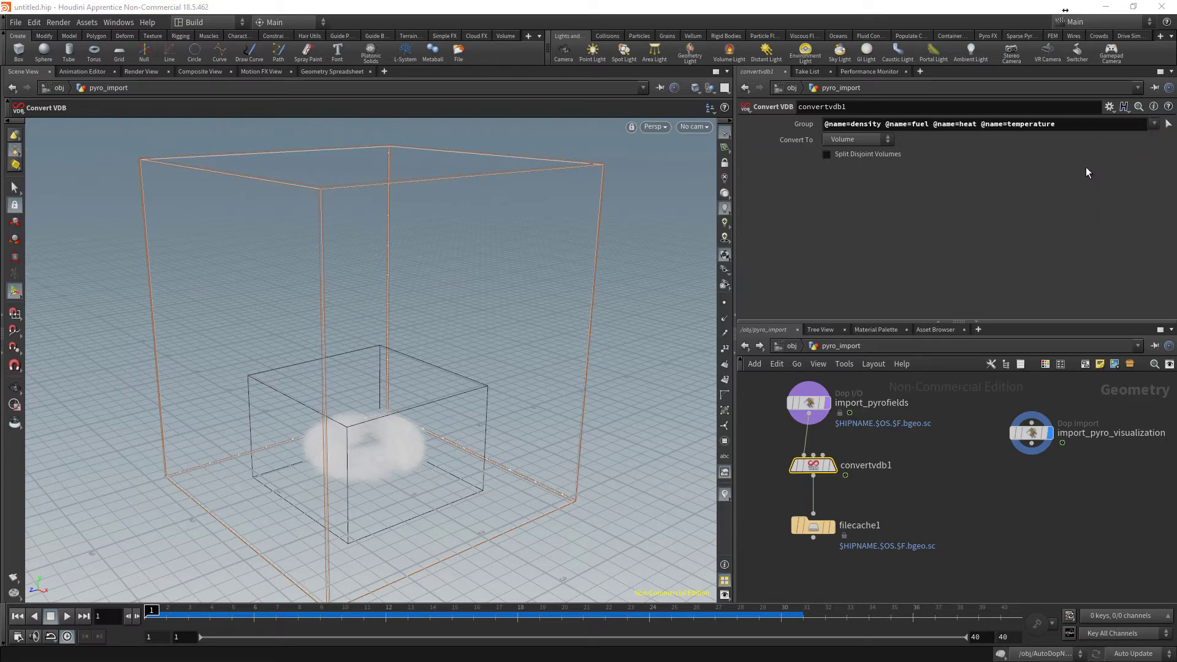
Set convertvdb1 to Convert To VDB, then browse for filecache1's geometry file
left_click(851, 140)
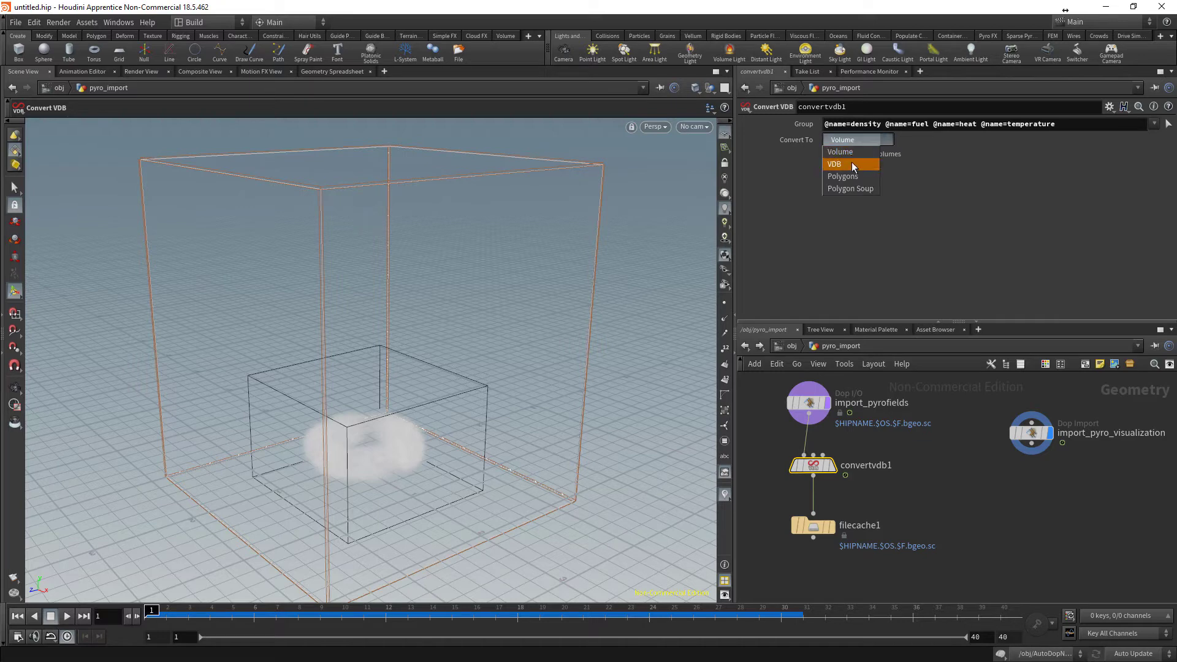
left_click(852, 164)
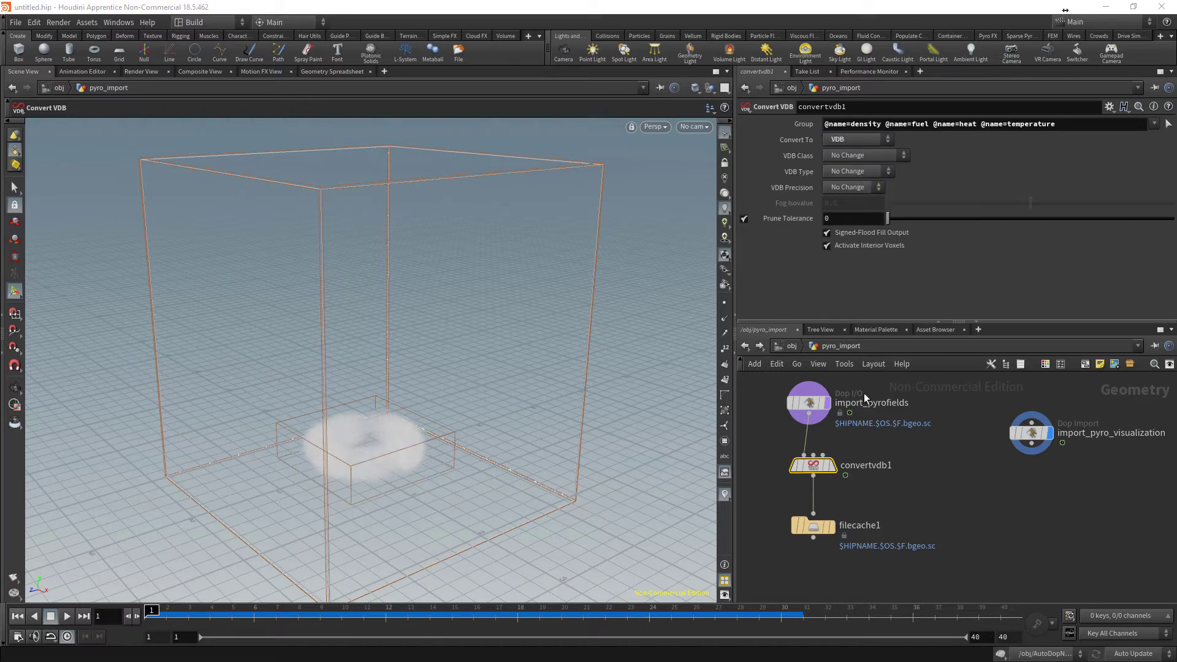
left_click(815, 525)
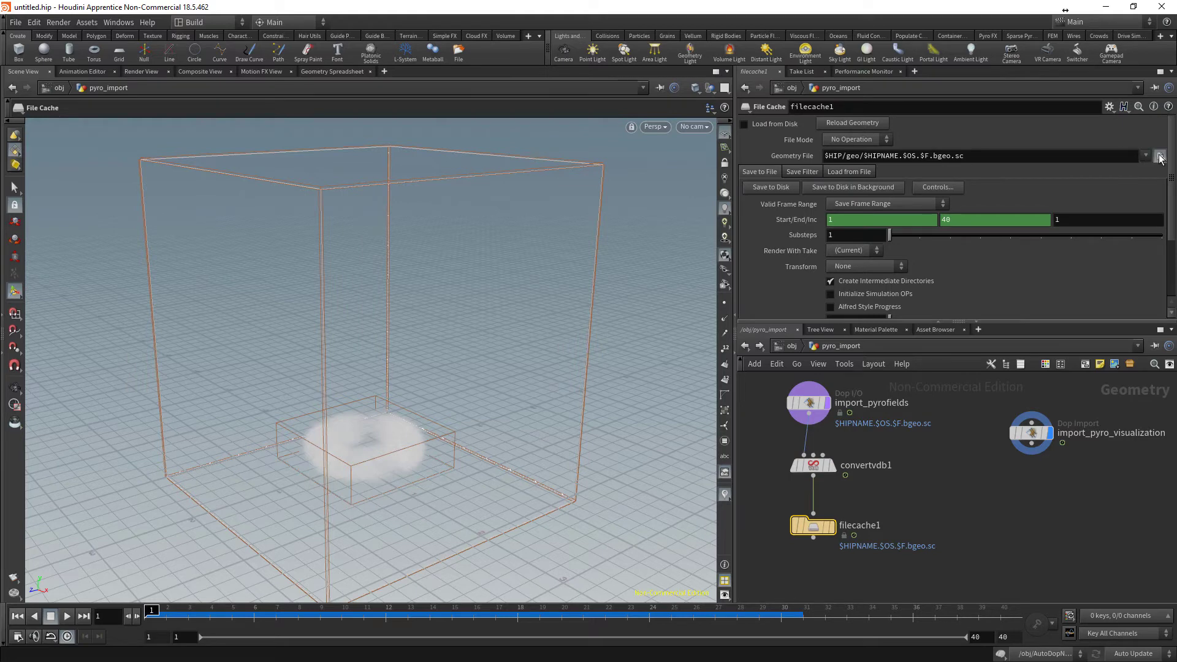
left_click(1160, 156)
Save filecache1 to G:/BLENDER/VDB/6/tut_$F2.vdb, write frames to disk, and dismiss the console
left_click_drag(367, 23, 520, 56)
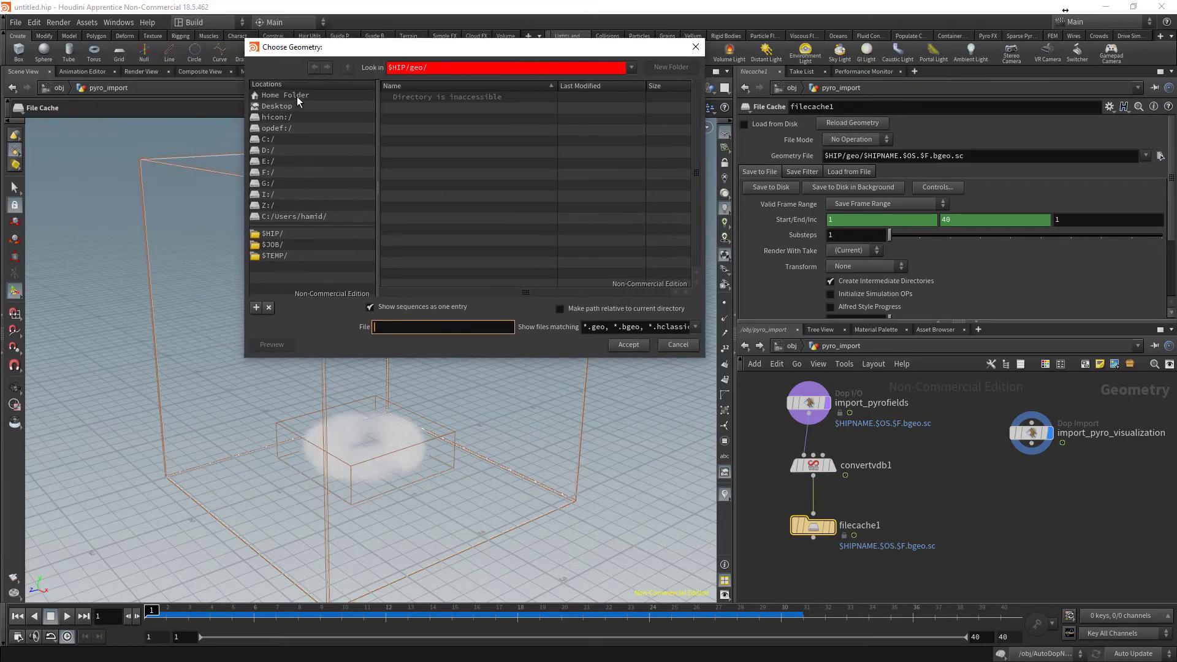
key("ctrl+v")
key("Return")
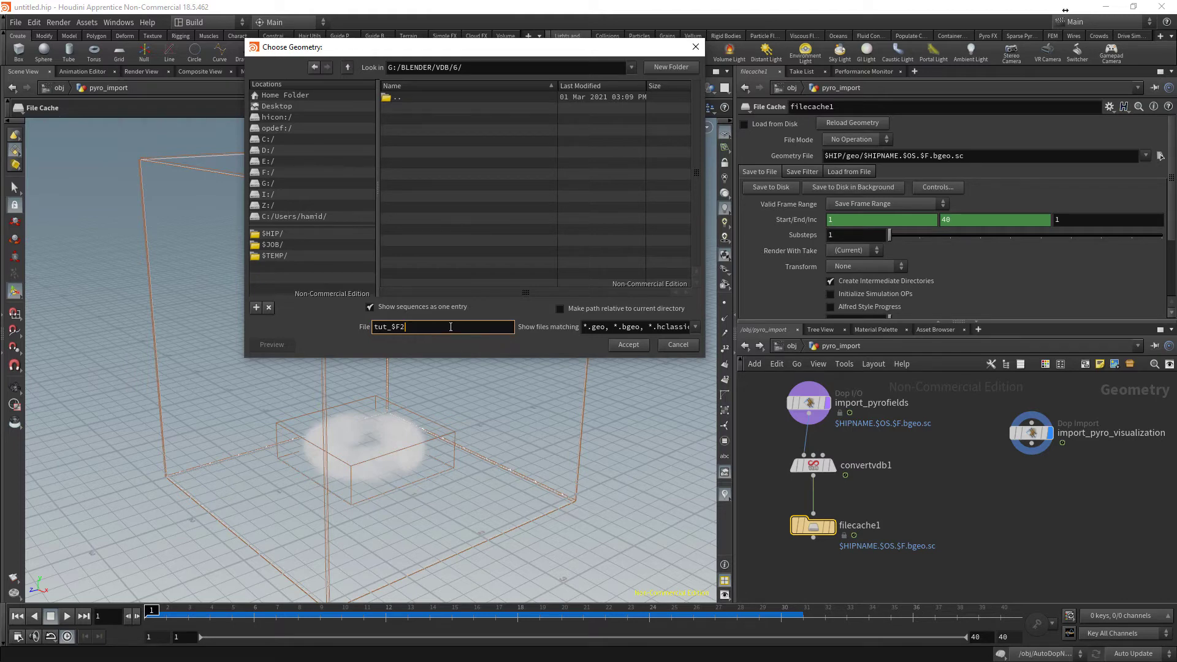
type("db")
left_click(628, 346)
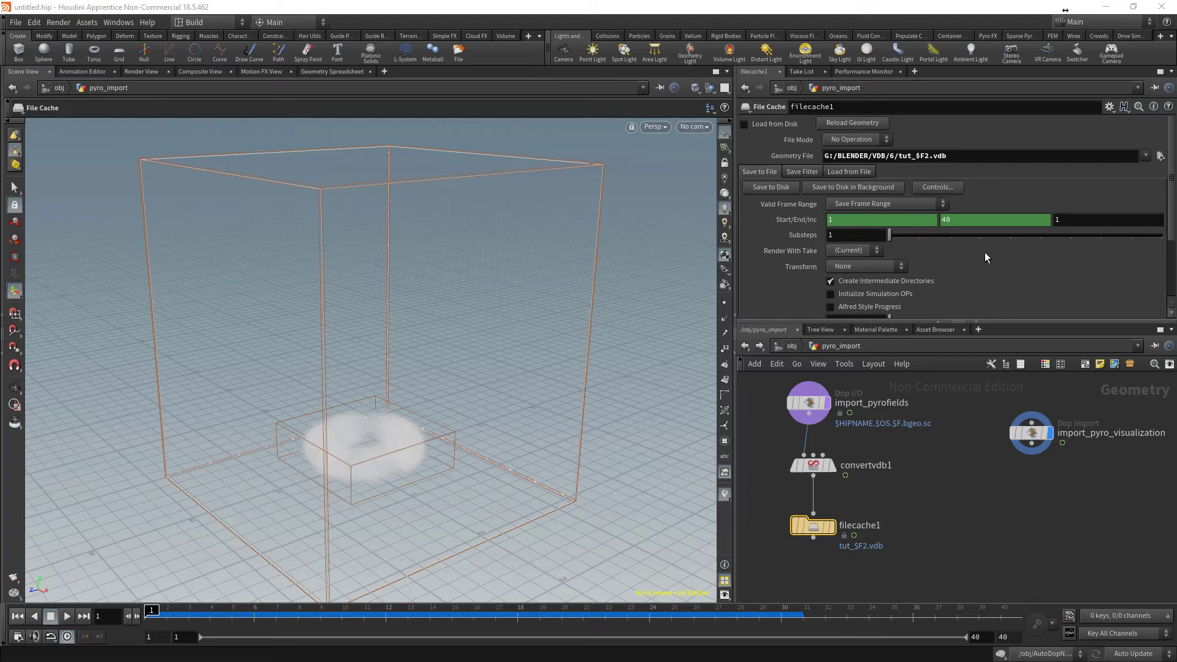
left_click(769, 188)
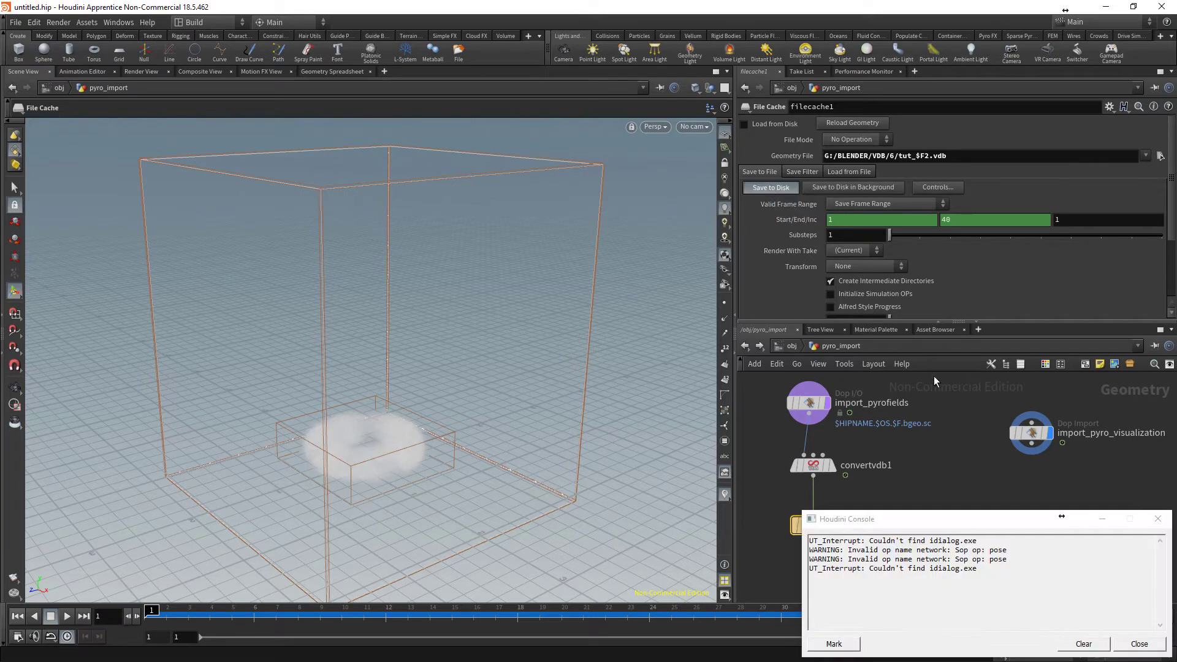
left_click(1157, 644)
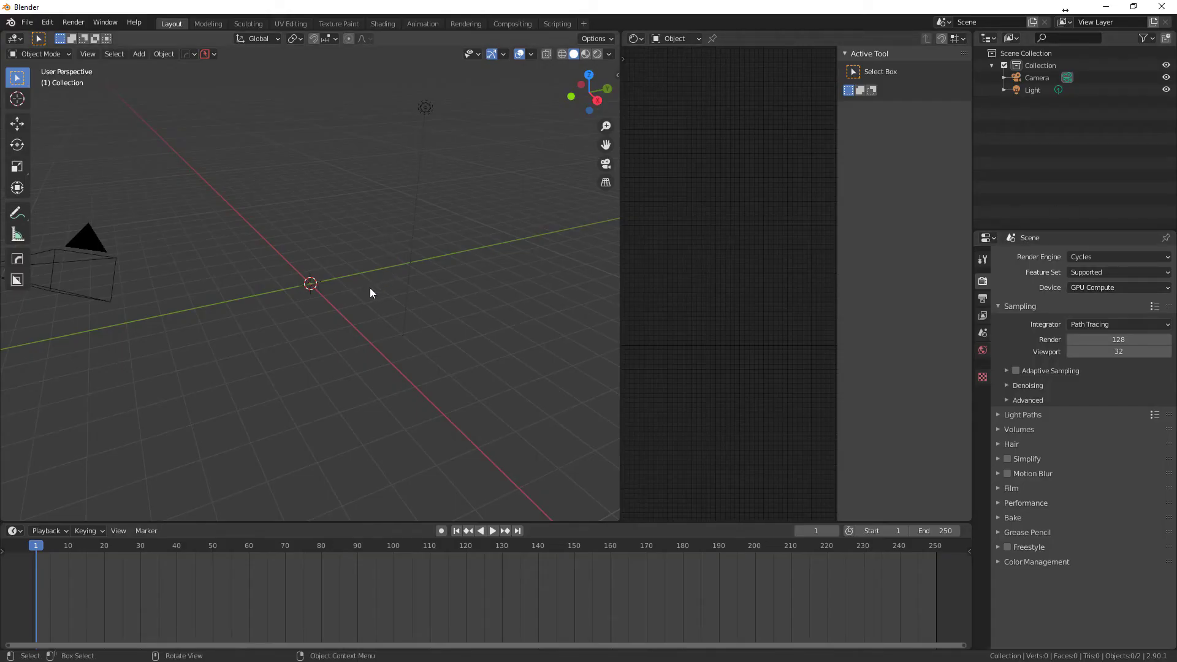
Import every tut VDB file from G:\BLENDER\VDB\6 as an OpenVDB volume
key("shift+a")
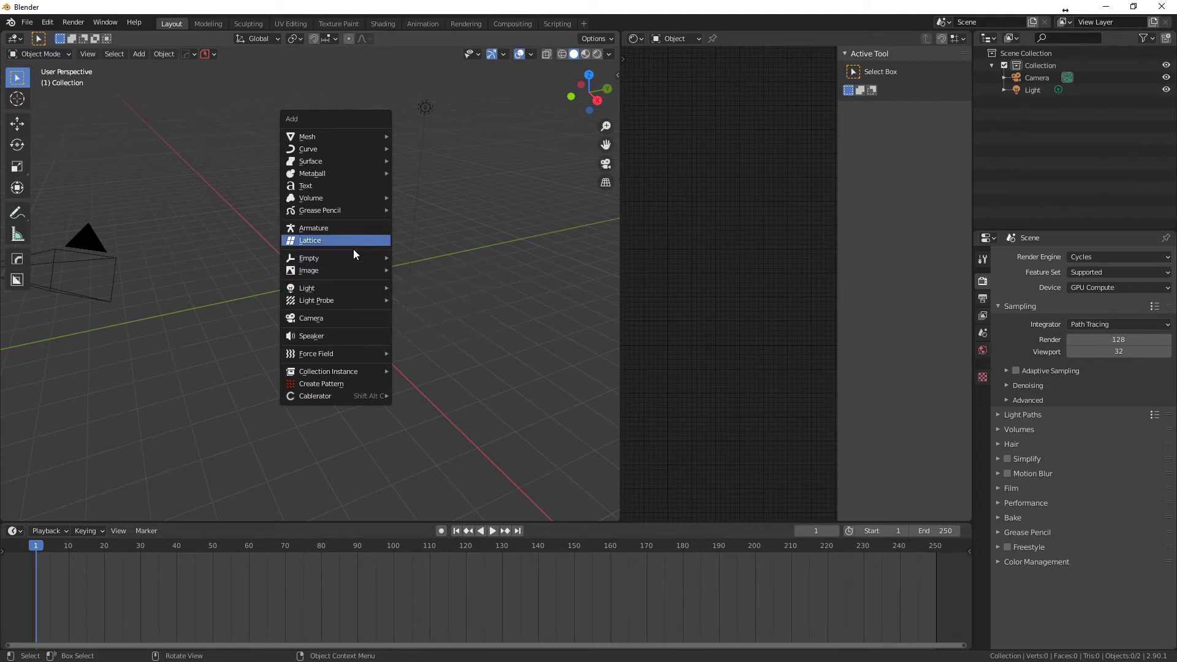
mouse_move(336, 198)
left_click(473, 196)
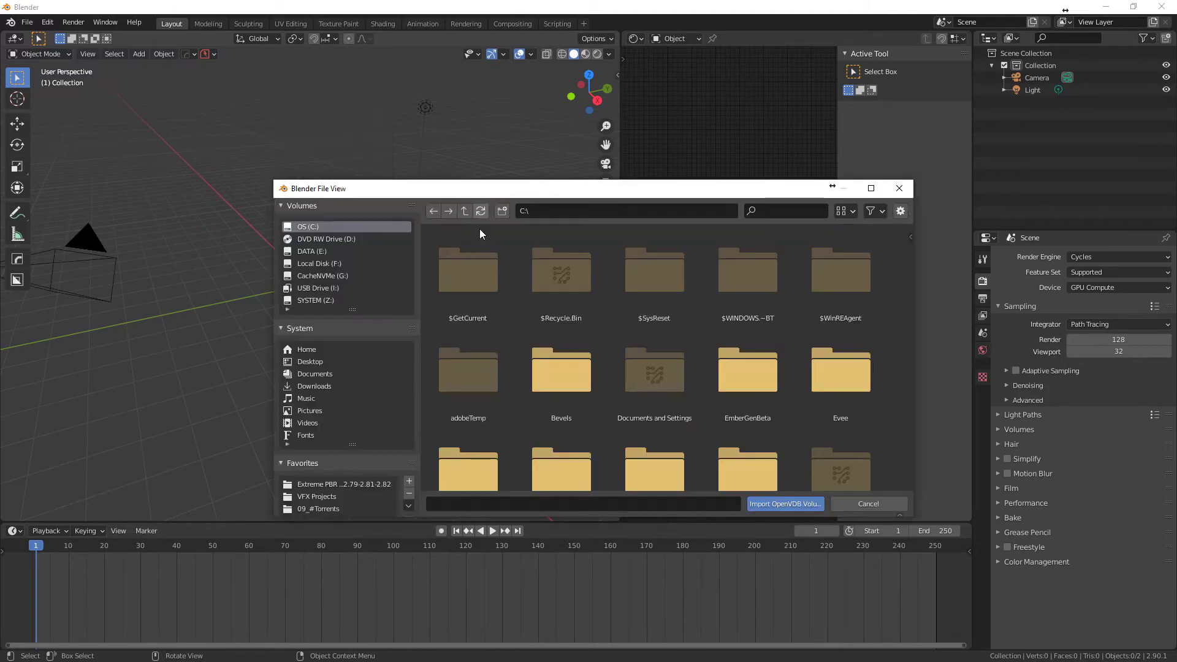
scroll(295, 329, "down", 3)
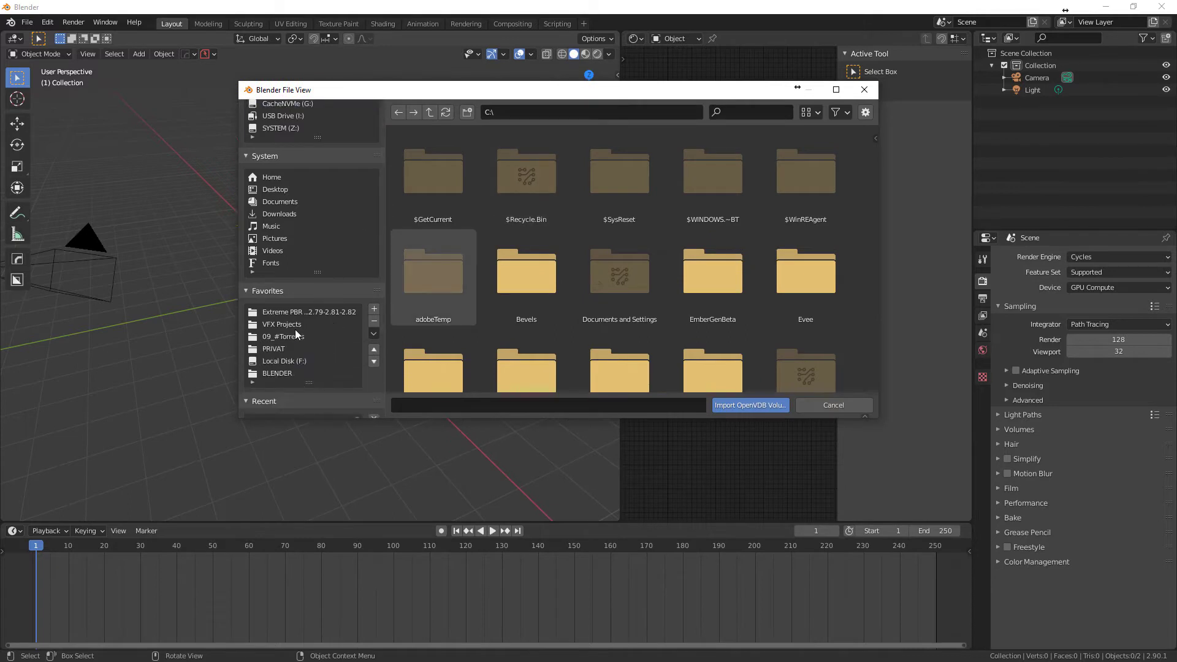
left_click(281, 371)
scroll(462, 201, "down", 5)
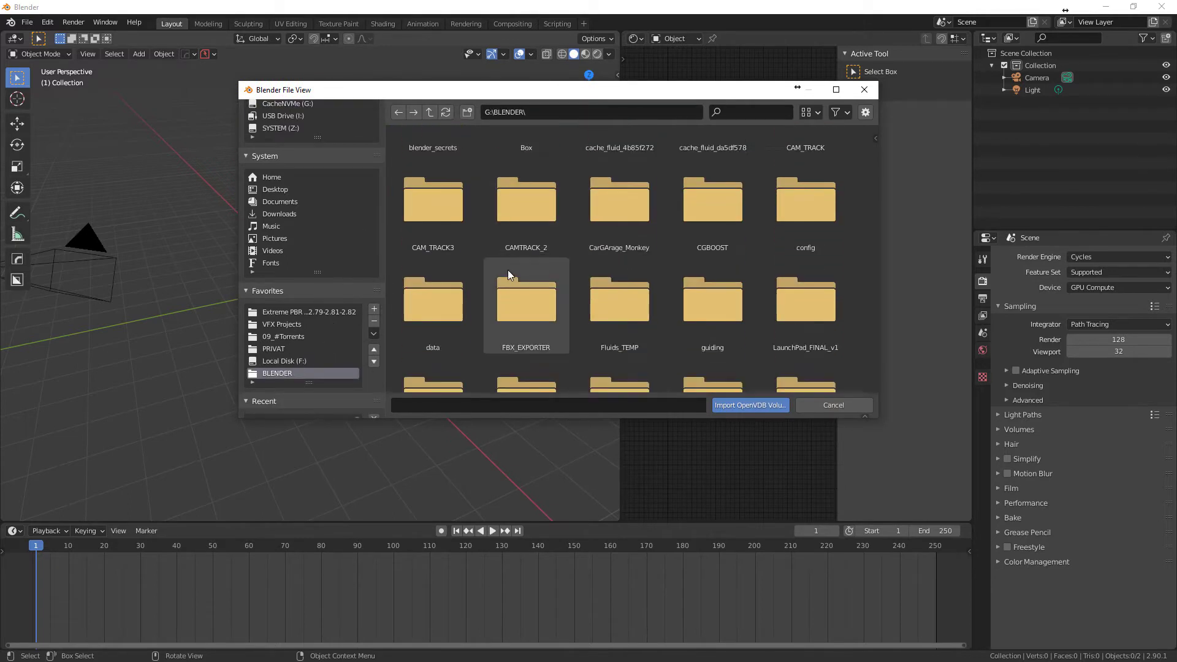
left_click(705, 342)
double_click(705, 337)
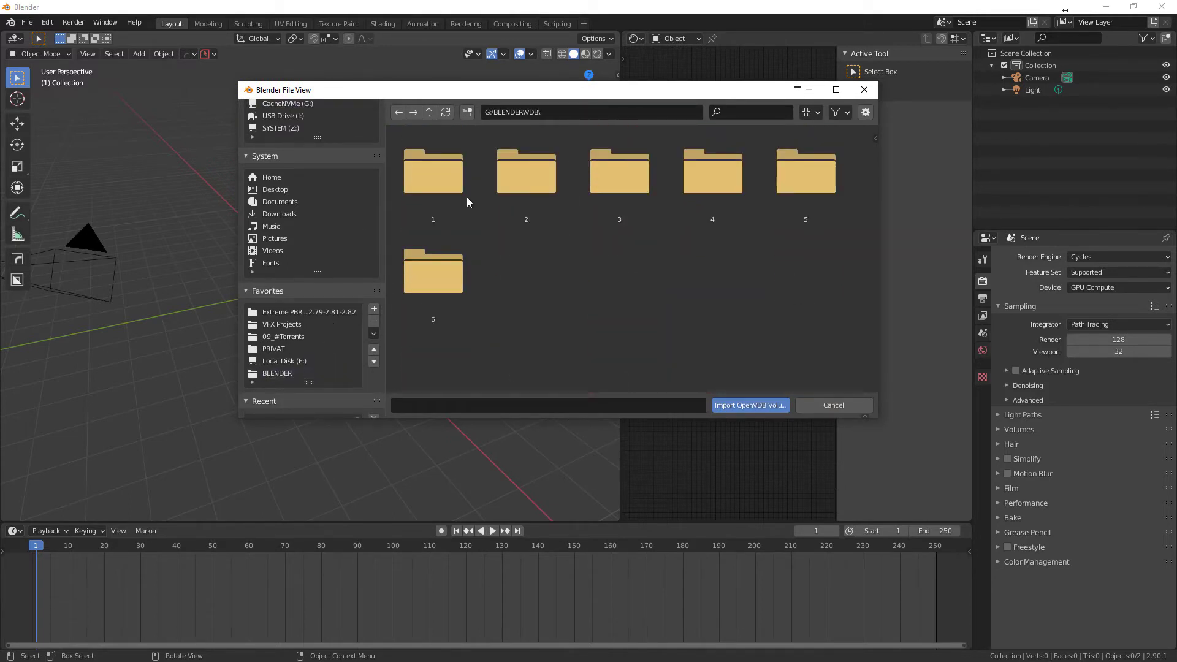
double_click(452, 290)
left_click(433, 177)
key("a")
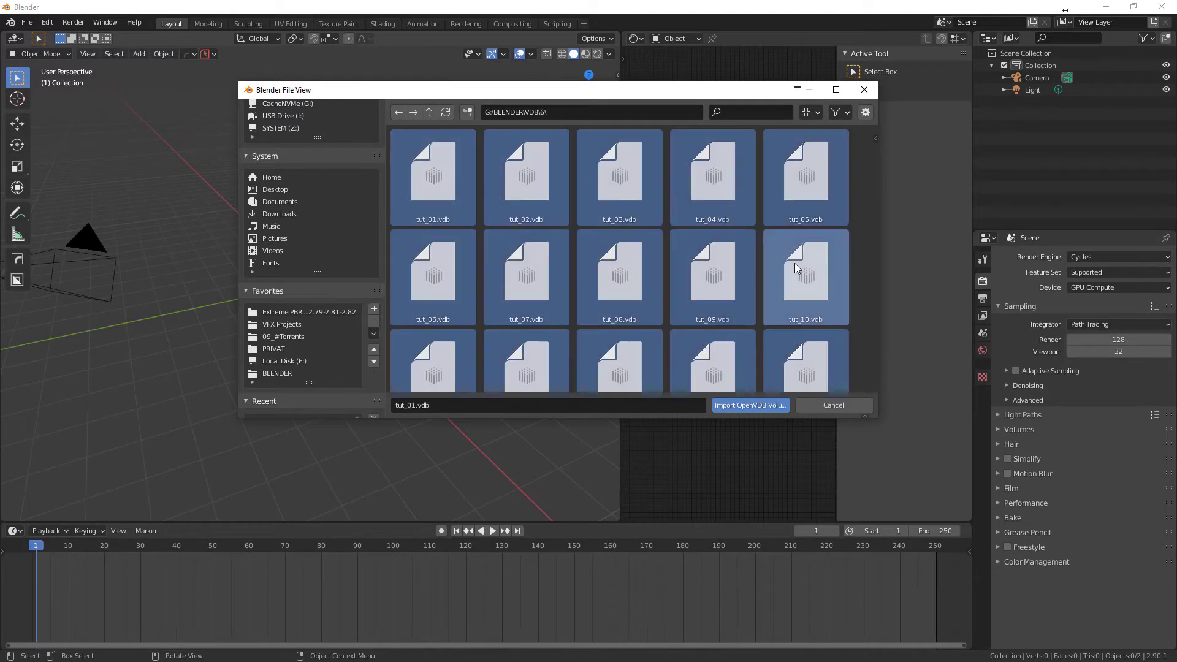
left_click(762, 407)
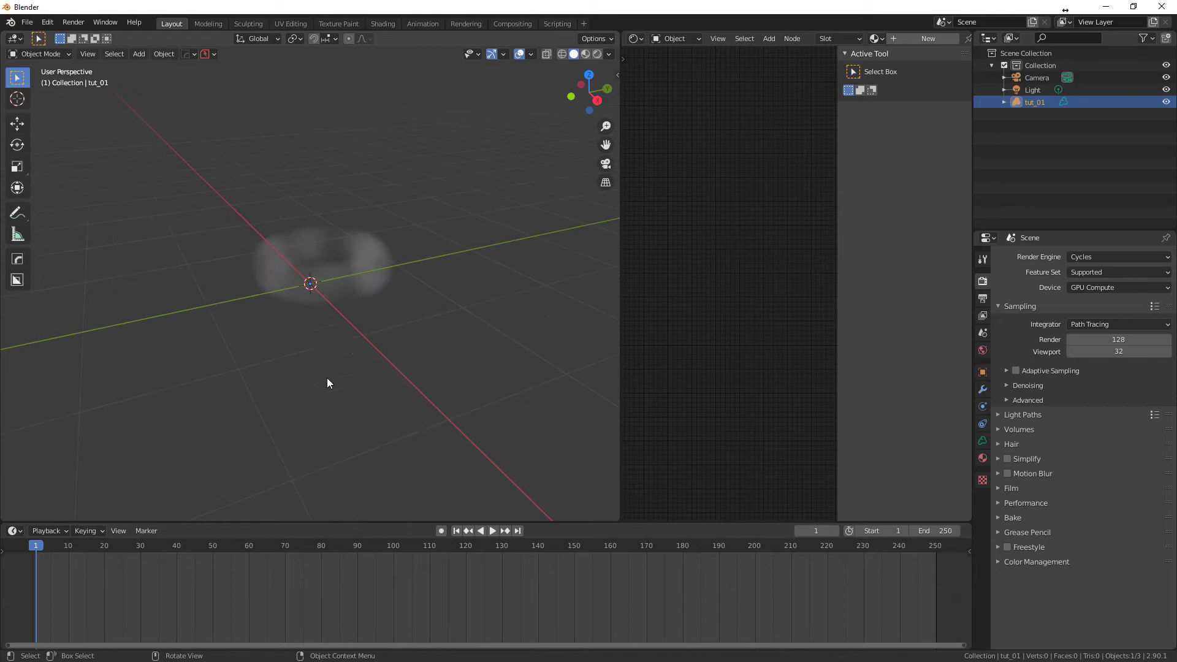
Play the smoke animation, stop at frame 30, and switch to Rendered shading
key("space")
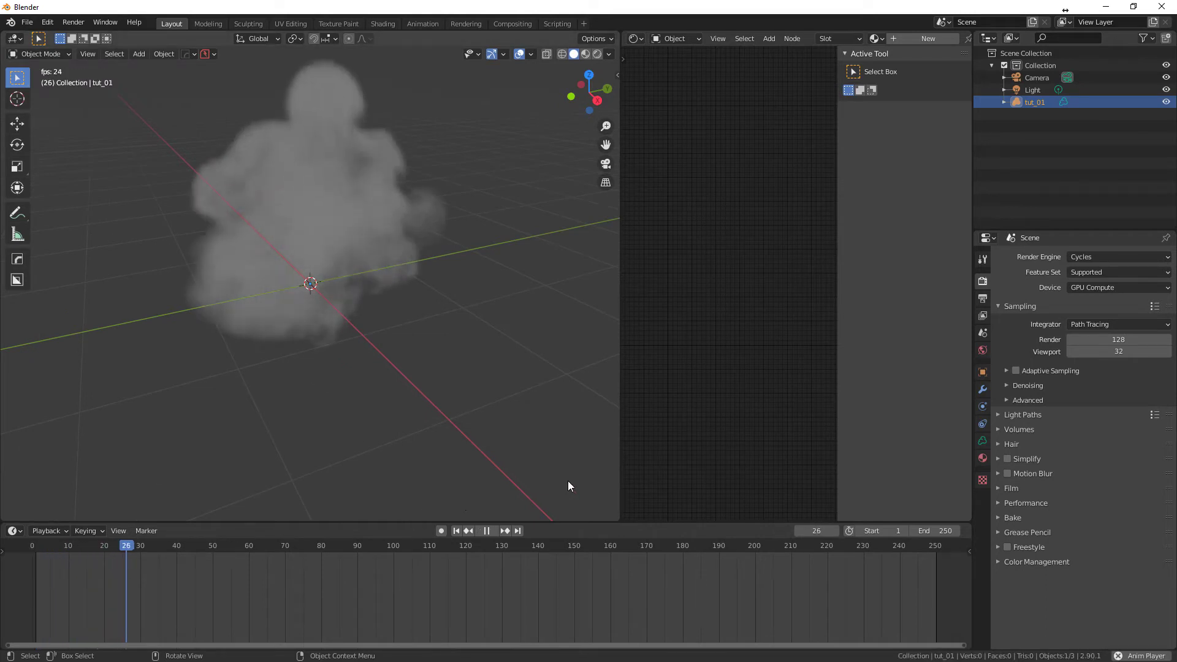
key("space")
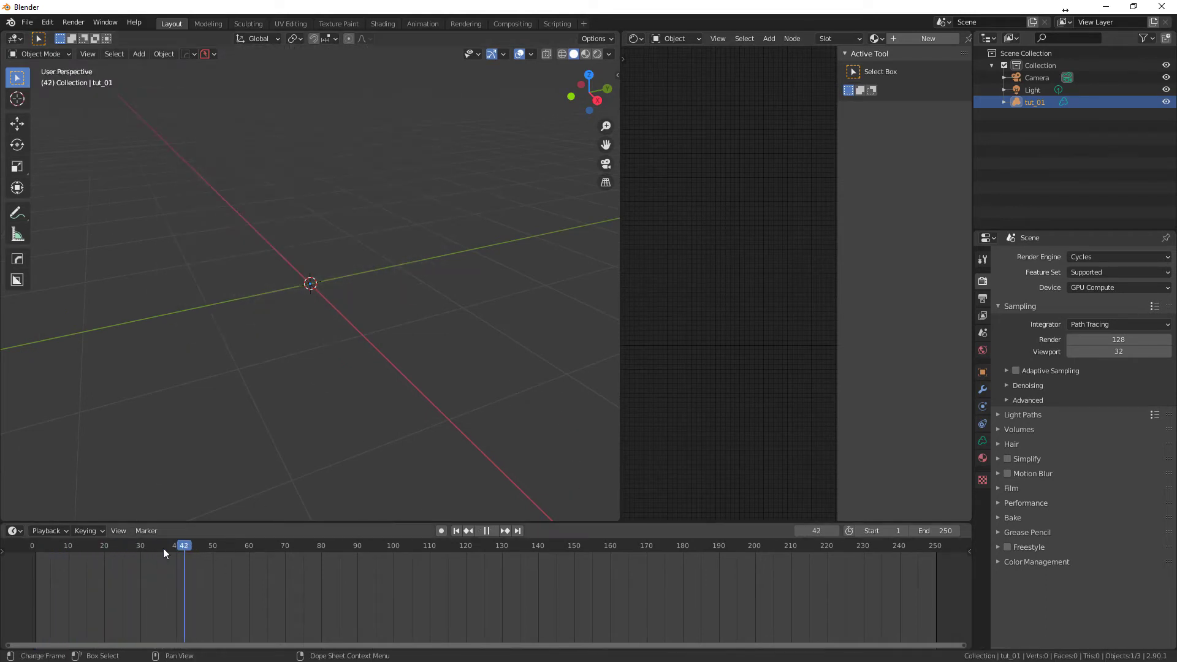
left_click_drag(163, 548, 93, 545)
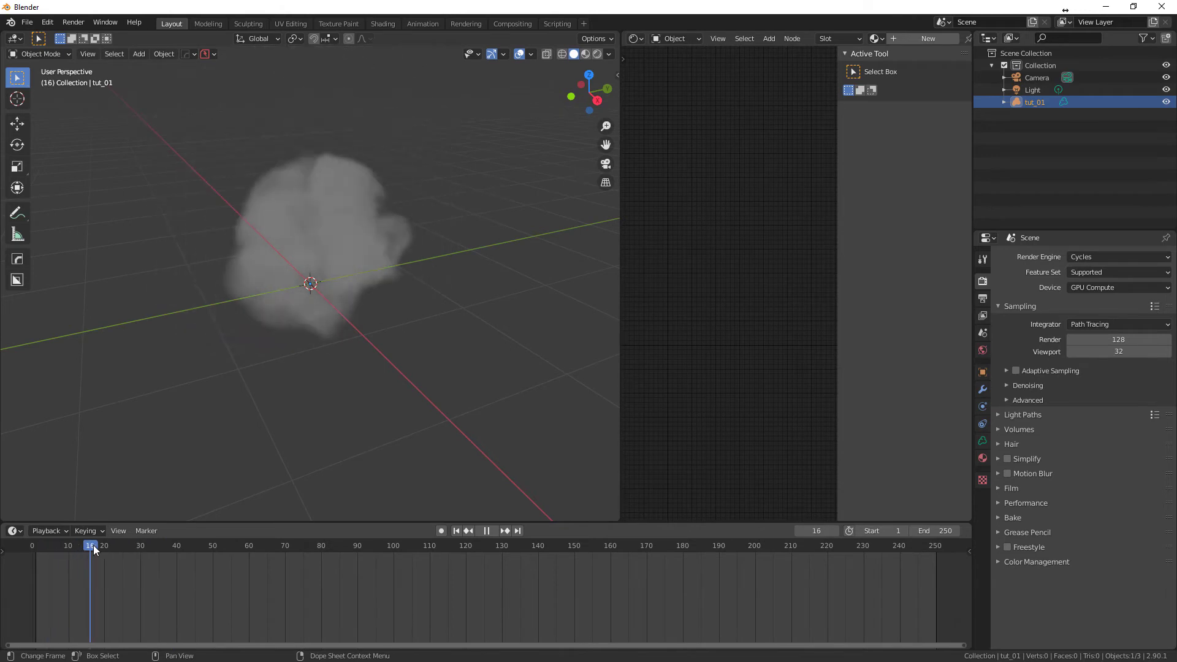
left_click_drag(93, 545, 140, 546)
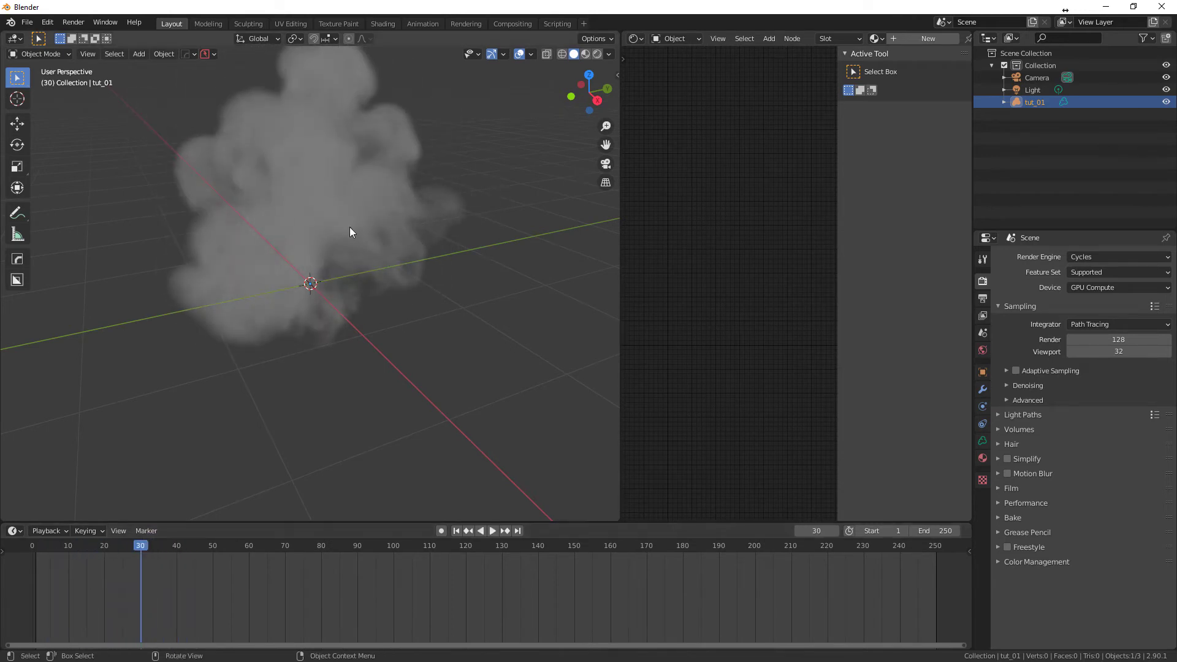
middle_click_drag(350, 233, 385, 313, "shift")
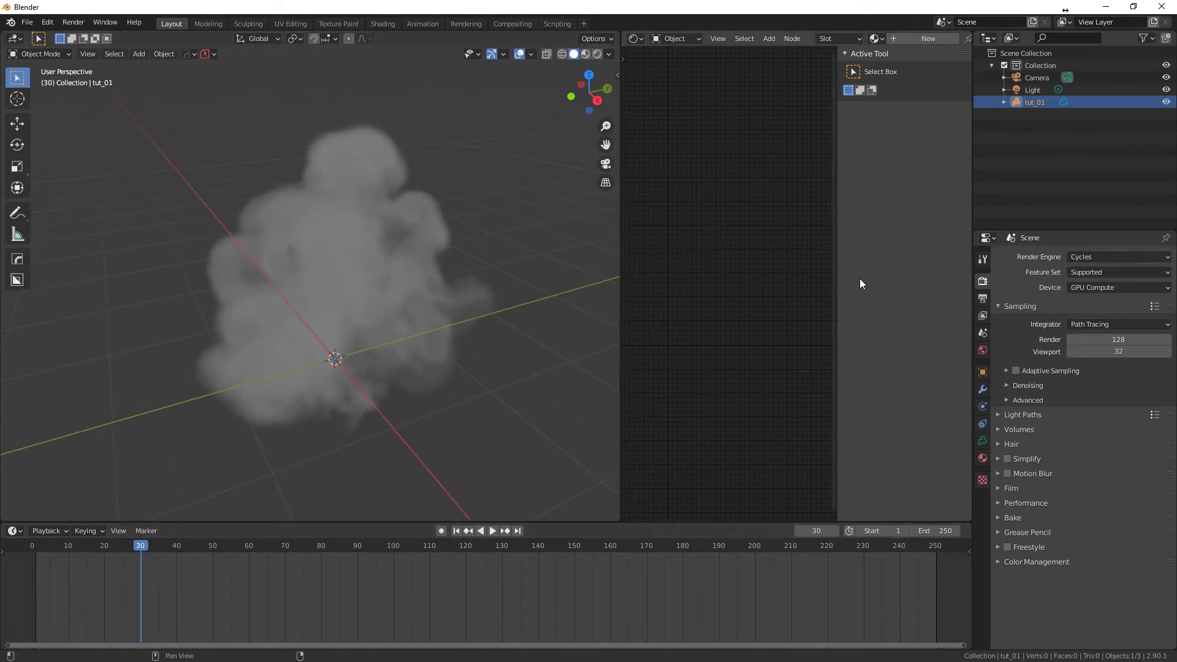
left_click(597, 54)
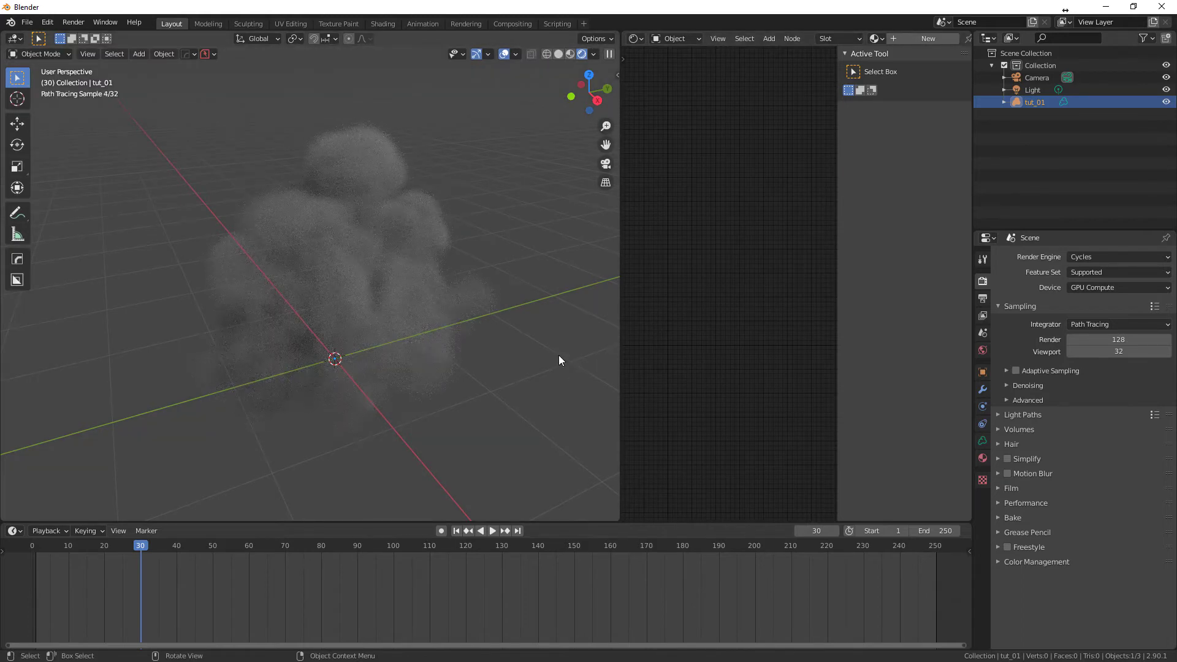
Select the tut_01 volume data in the Outliner and show its Volume Data properties
left_click(328, 258)
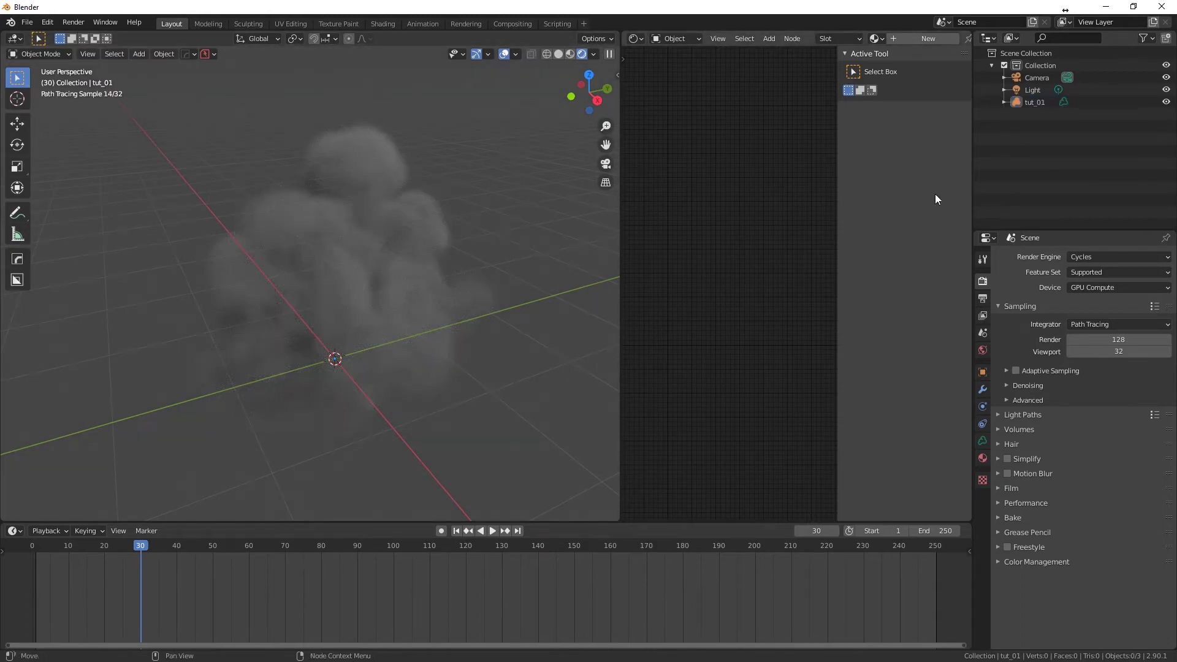
left_click(1004, 102)
left_click(1048, 115)
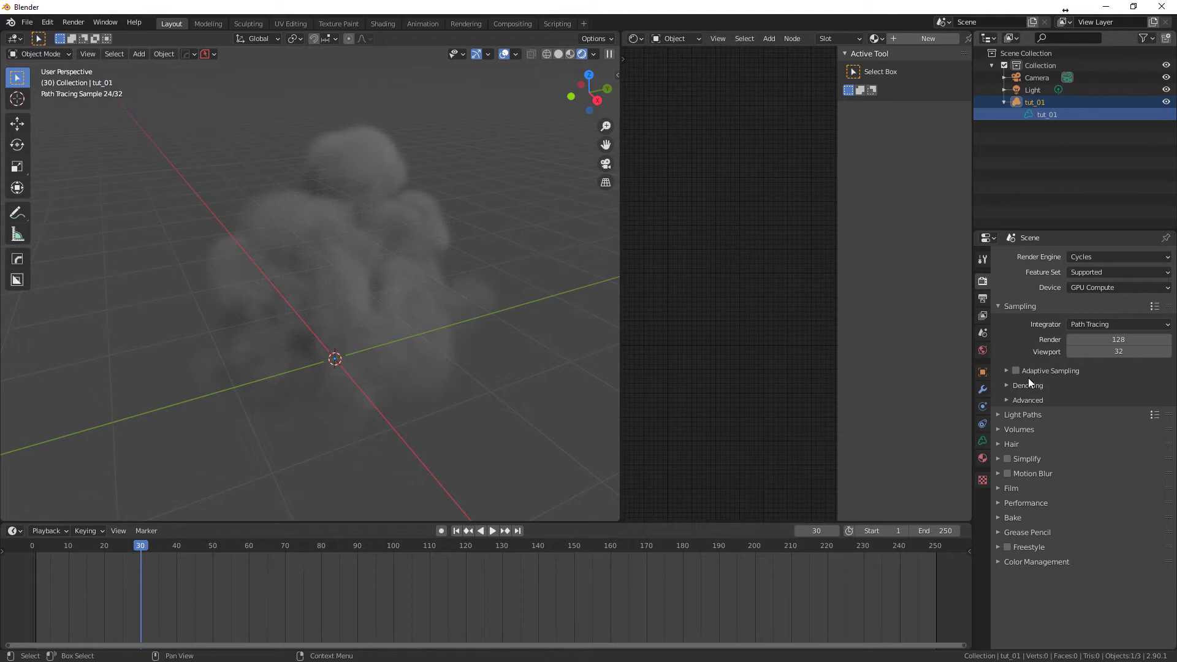
left_click(984, 439)
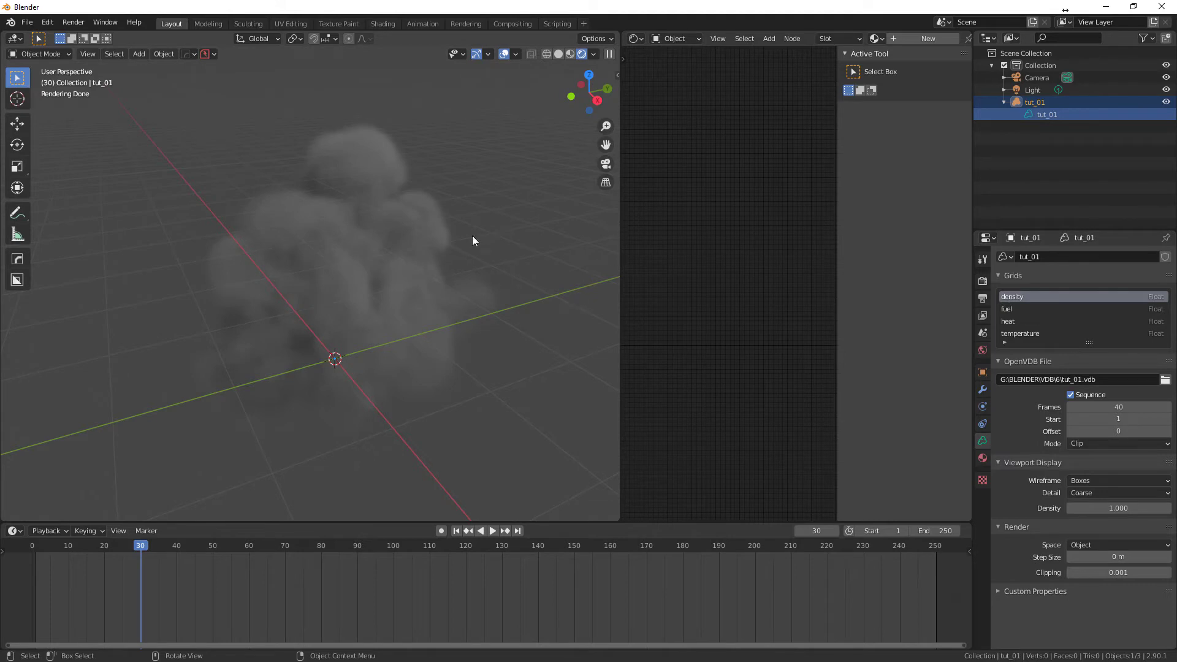
left_click(344, 254)
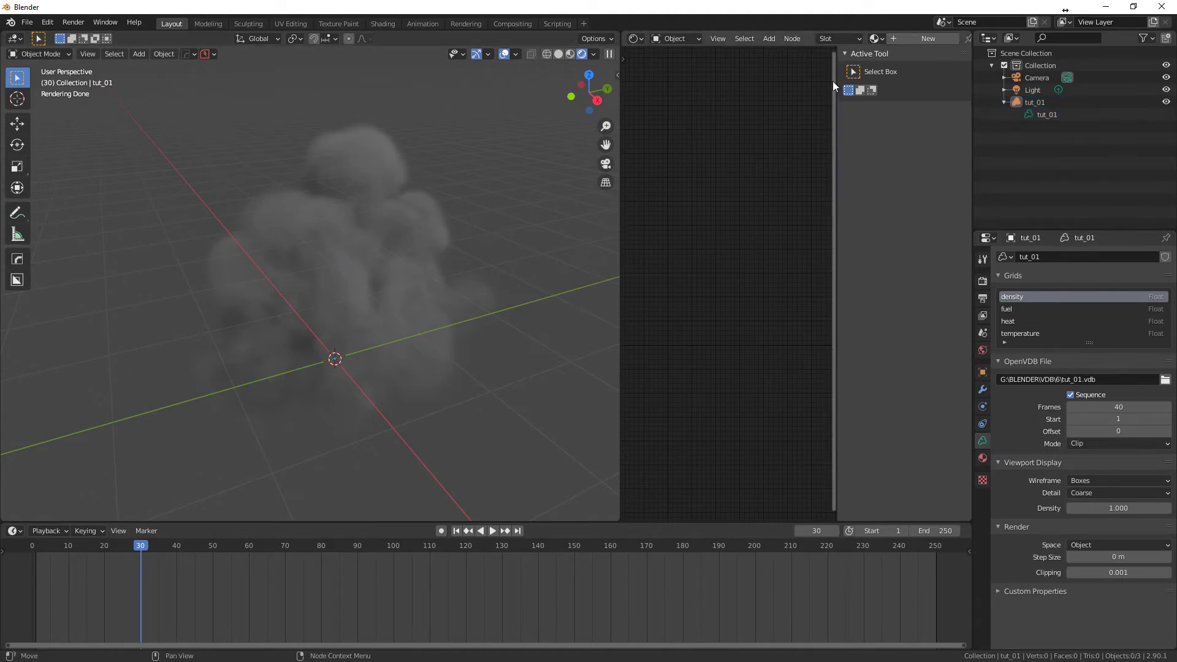
Create a new smoke material and set its Temperature Attribute to density
left_click(919, 36)
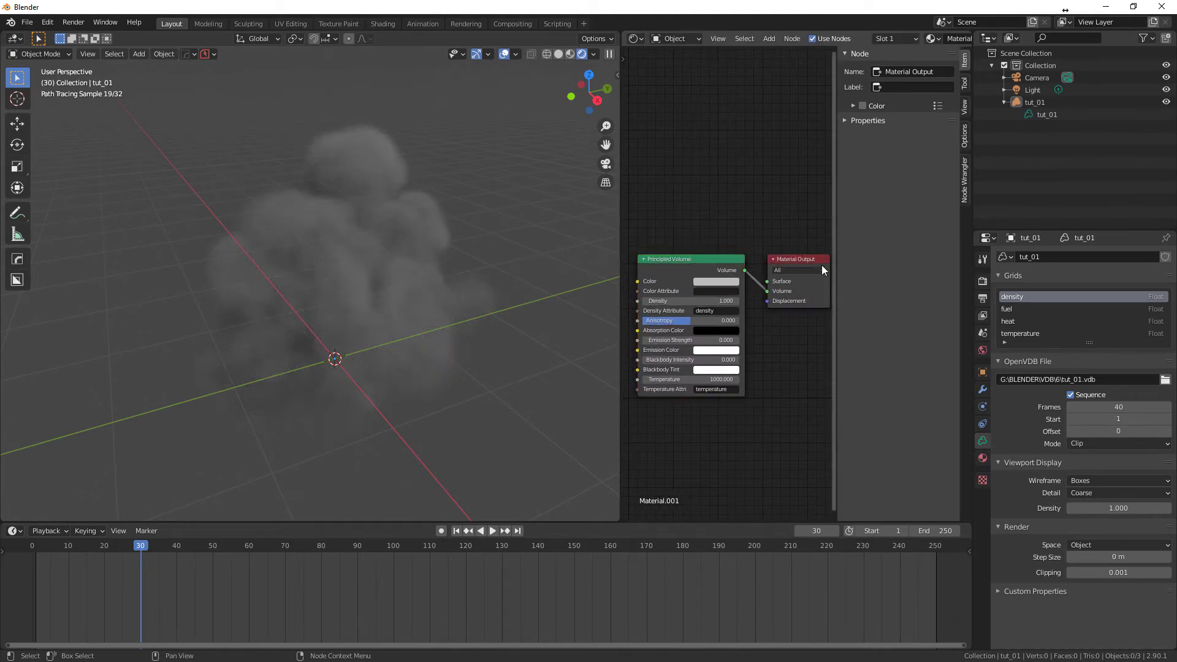
key("b")
mouse_move(814, 243)
left_mouse_down()
mouse_move(806, 257)
mouse_move(846, 237)
left_mouse_up()
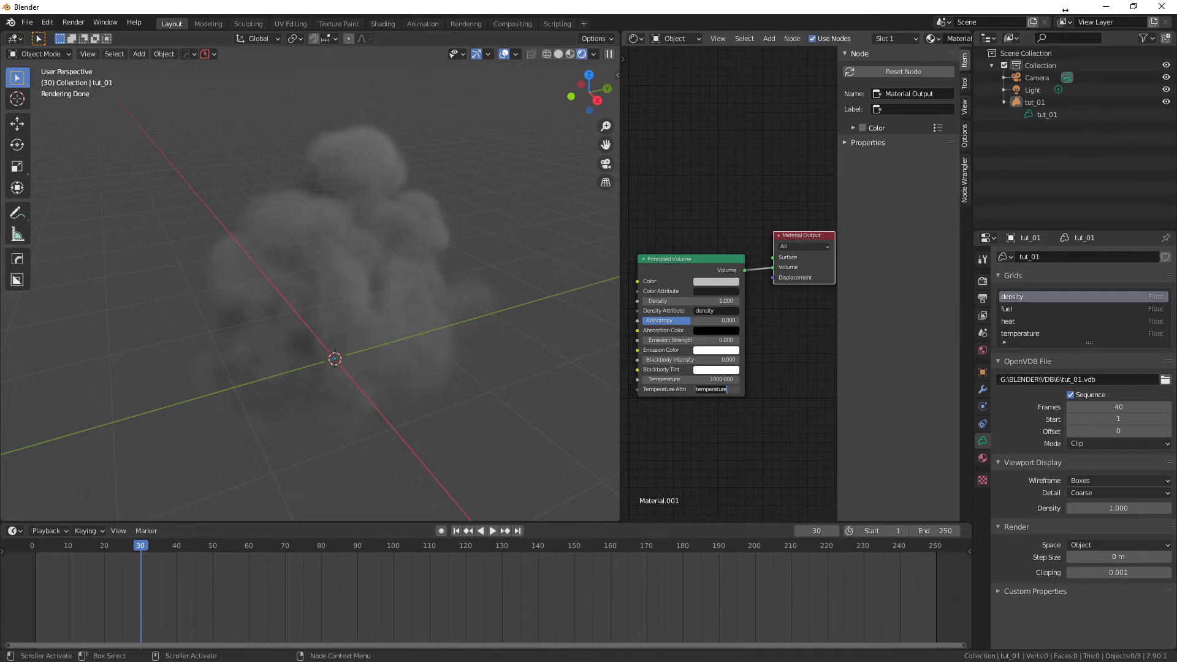
type("density")
key("Return")
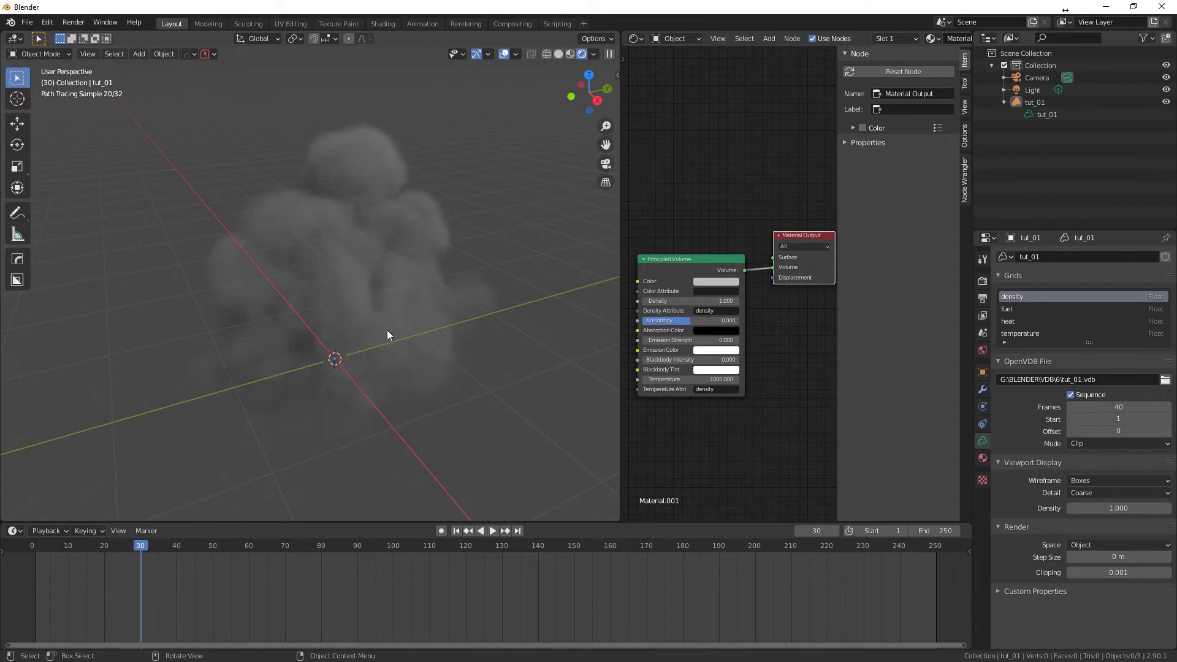
Set the Principled Volume Density to 40, Temperature to 3500 and Blackbody Intensity to 10
left_click(706, 302)
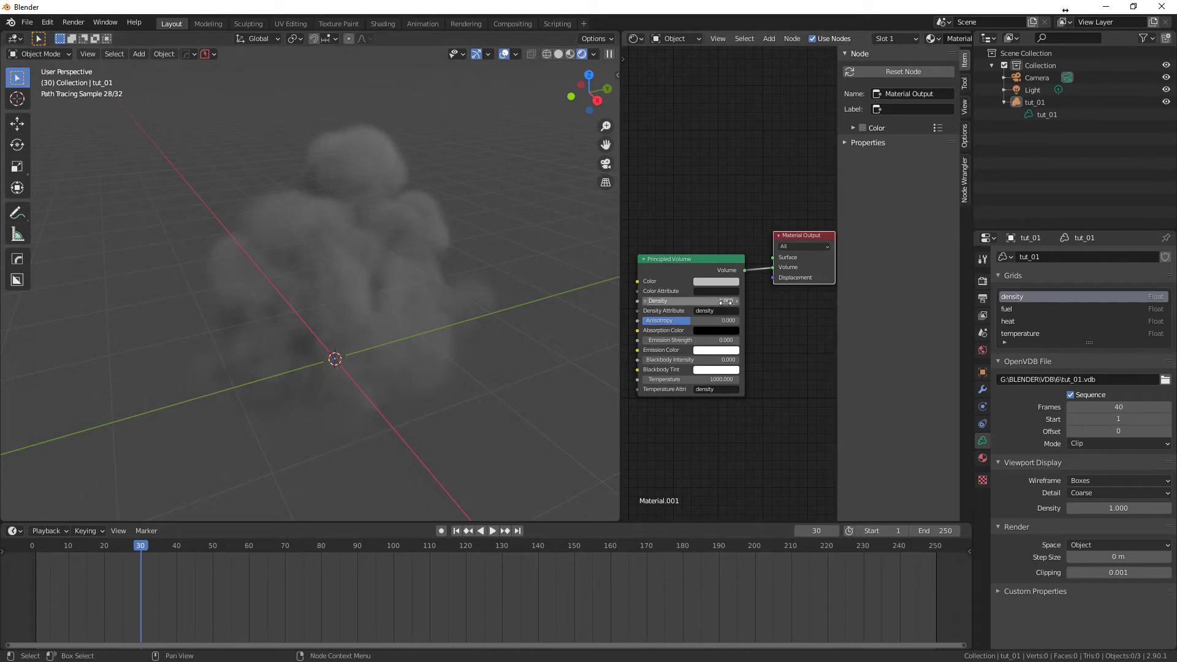
type("1.0")
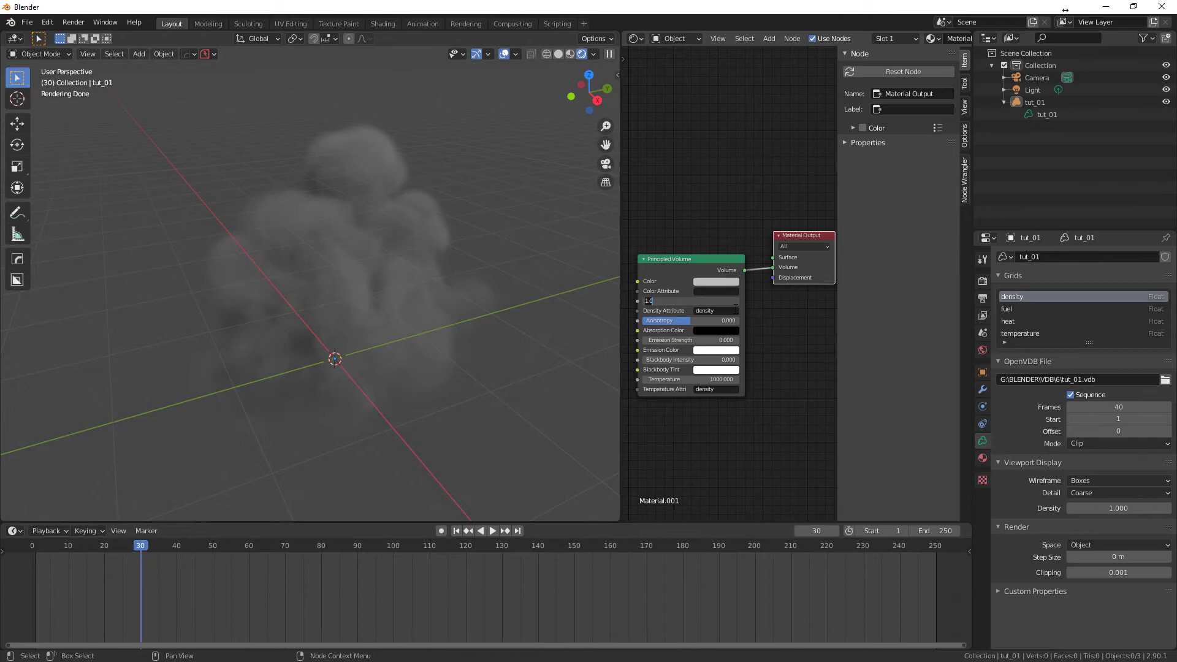
key("Return")
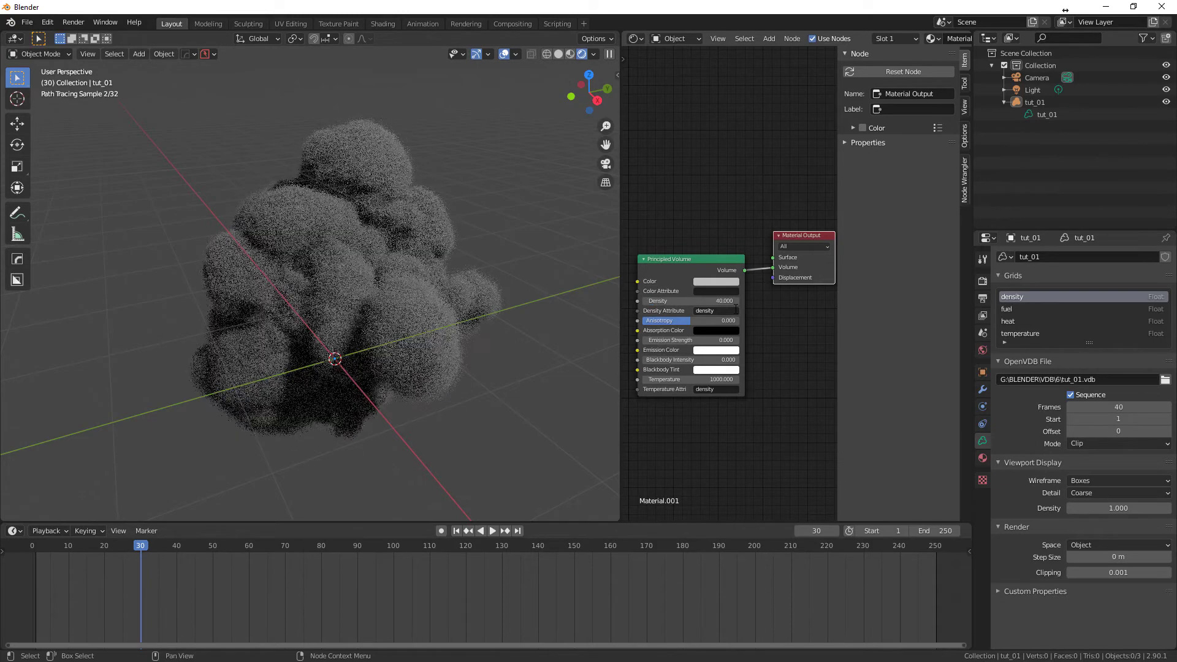
scroll(405, 316, "up", 2)
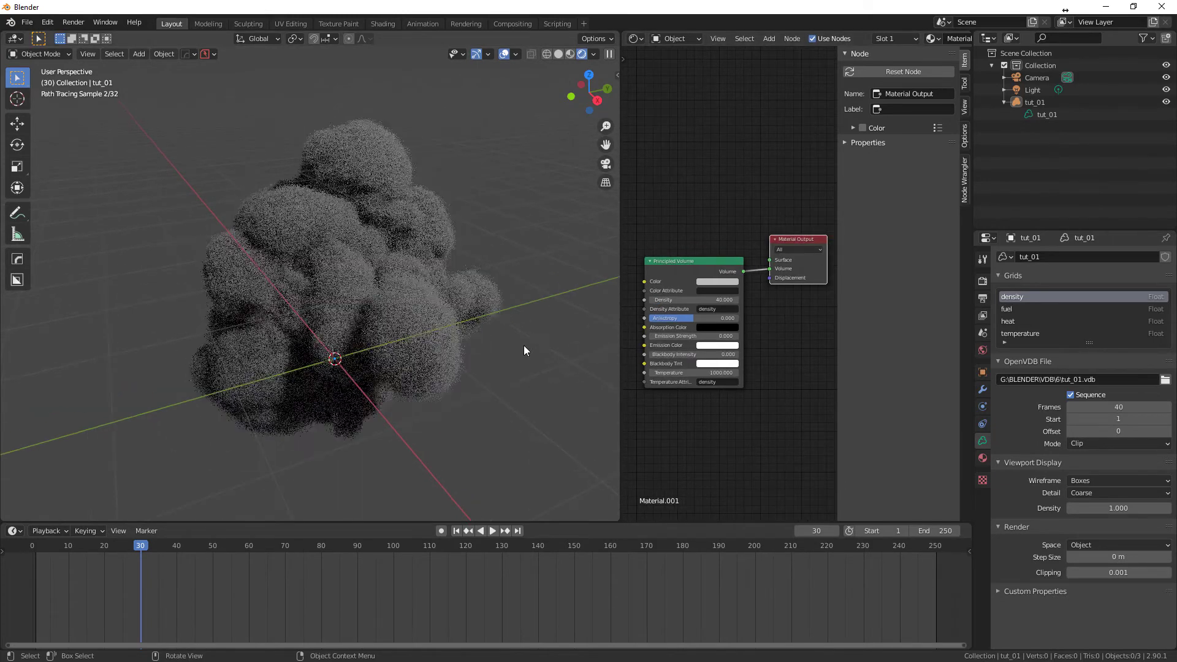
left_click(722, 373)
type("3500")
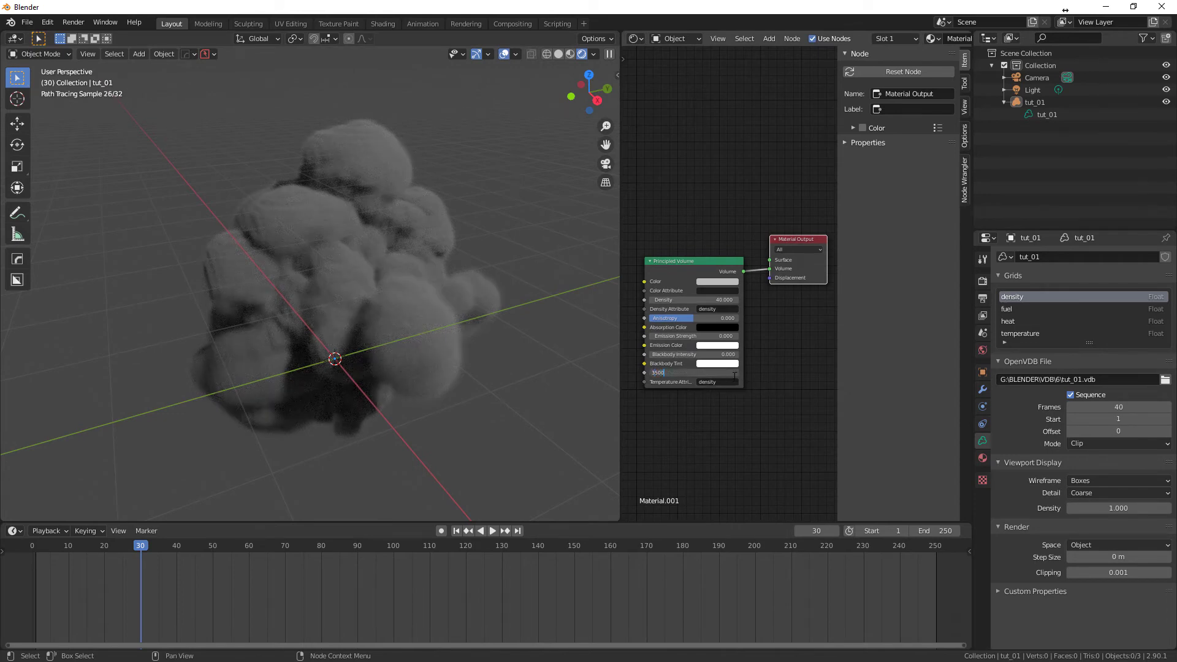
key("Return")
left_click(717, 354)
key("Return")
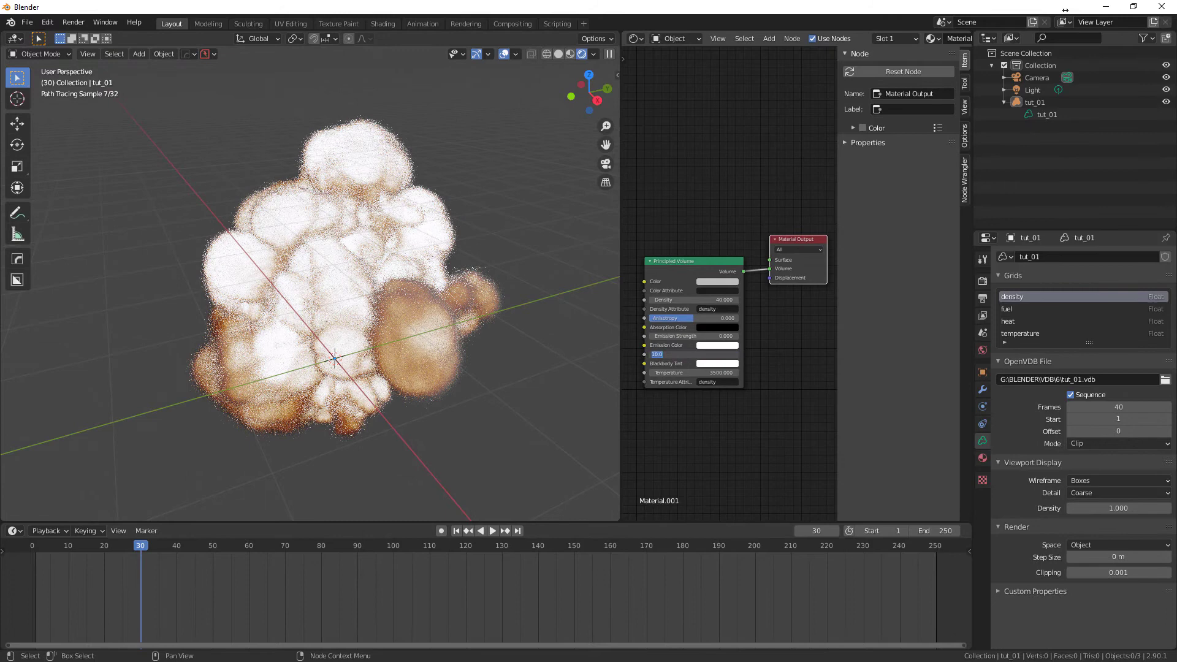
key("Return")
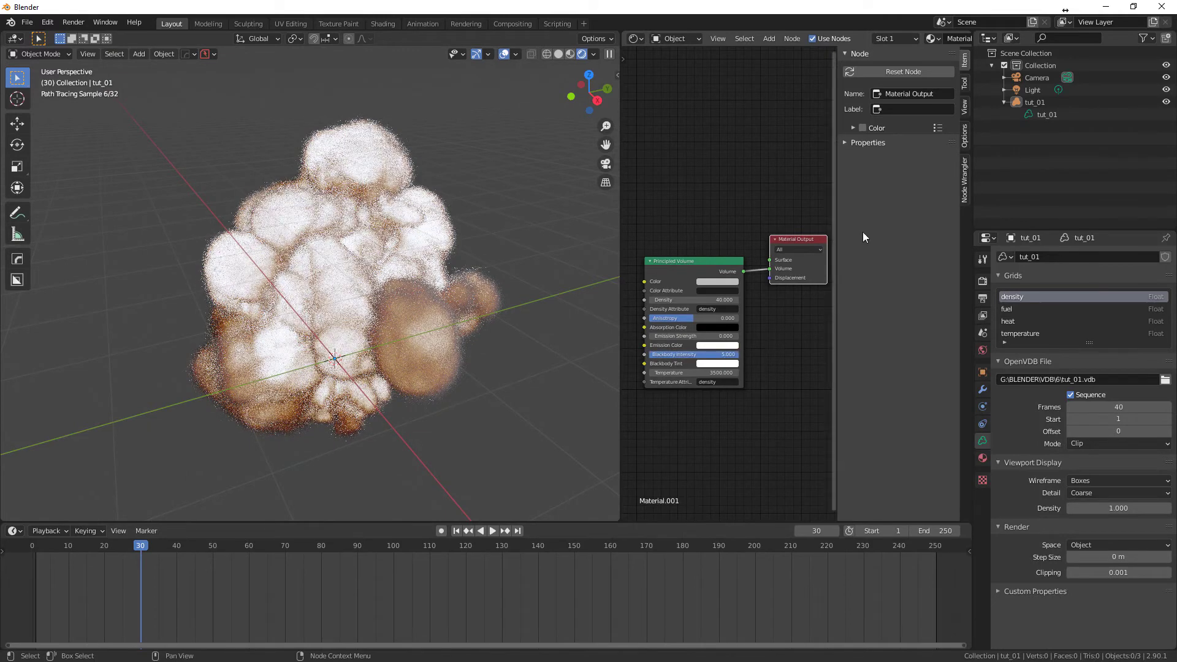
Select the scene Light and make it a Sun lamp with strength 1
left_click(1005, 90)
left_click(1044, 102)
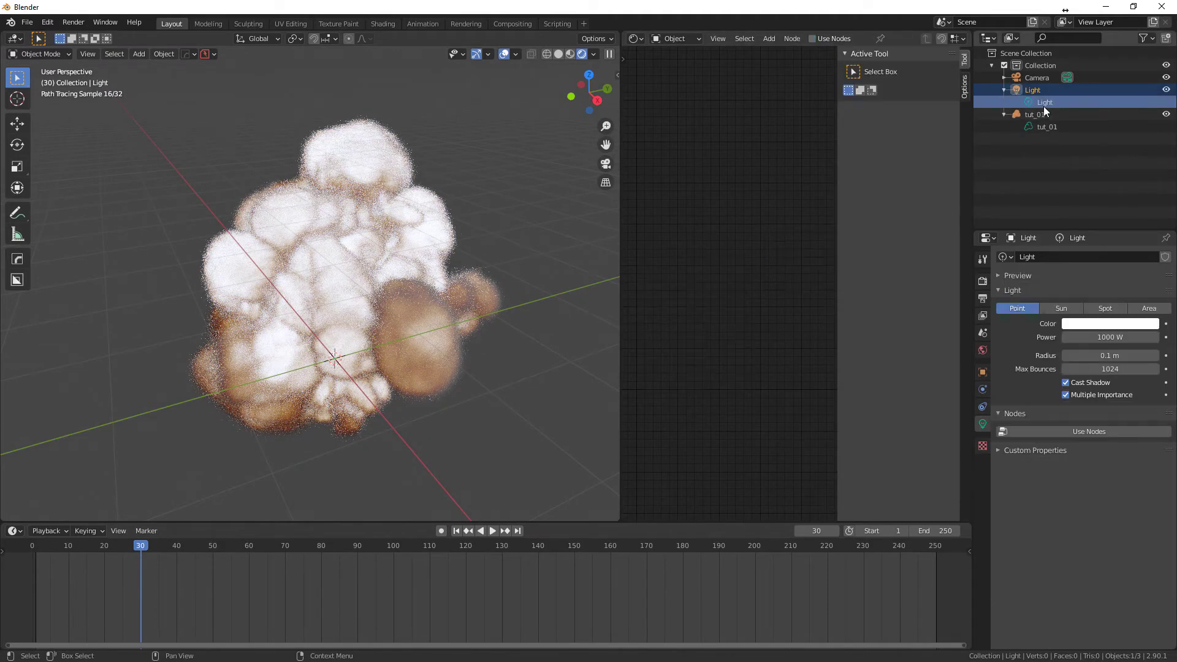
left_click(1061, 308)
left_click(1110, 337)
type("1")
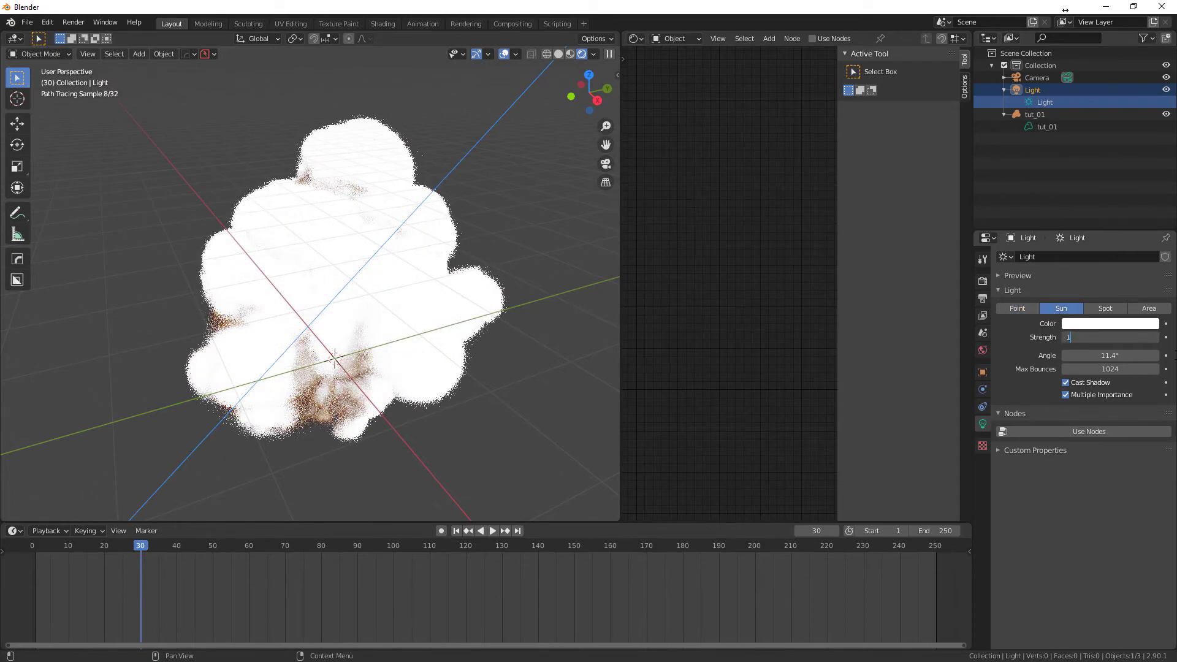
key("Return")
left_click(479, 286)
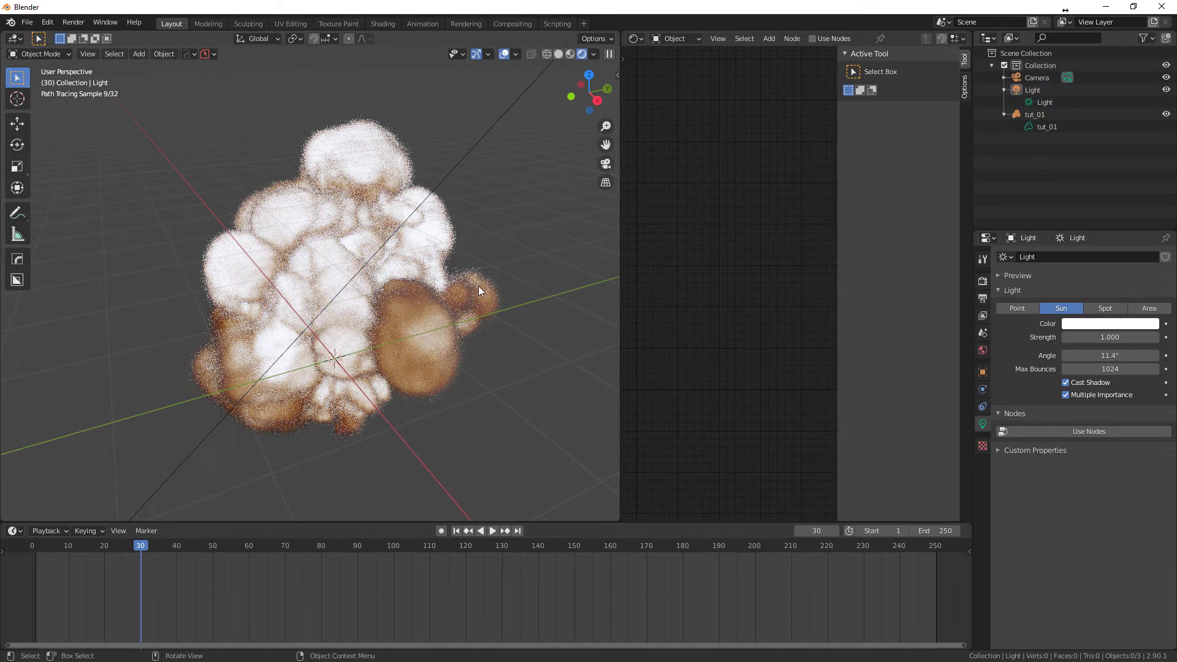
Select tut_01 and set its volume Temperature to 2000 and Density to 20
left_click(1034, 114)
left_click_drag(653, 290, 653, 281)
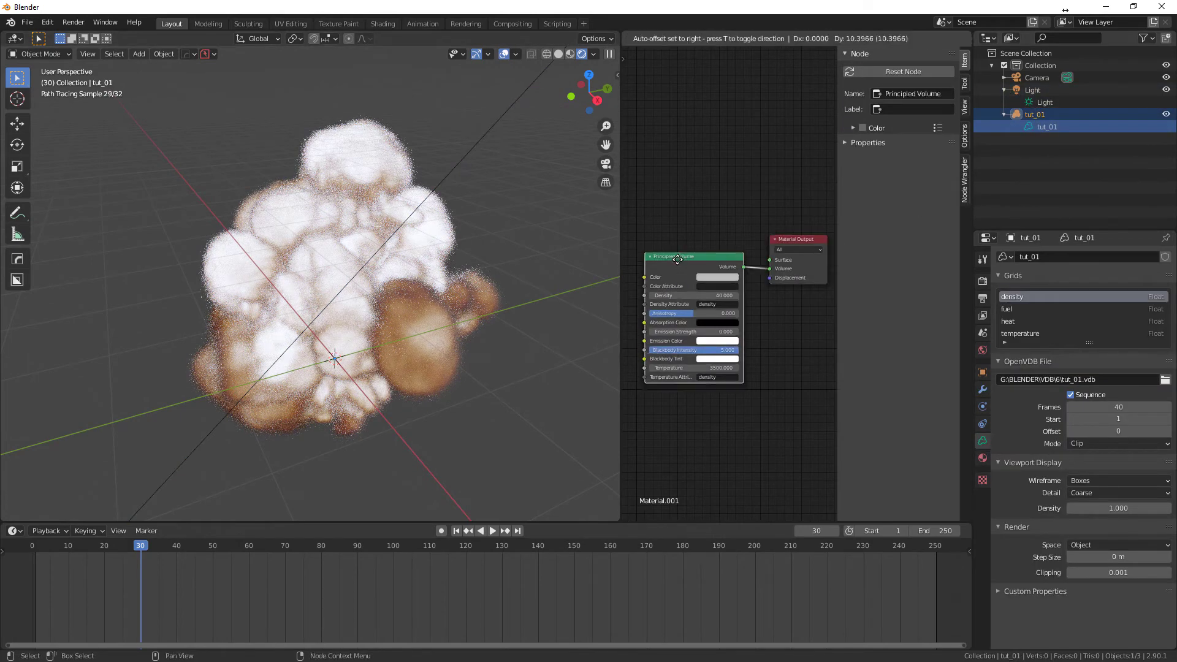
double_click(695, 364)
type("2")
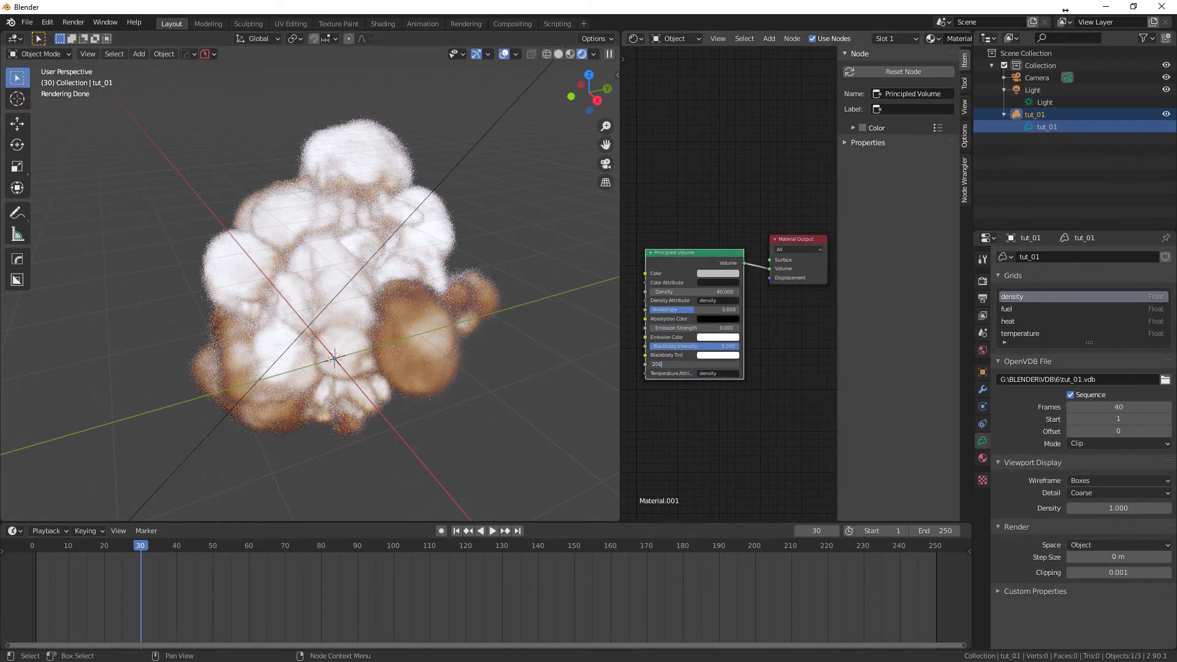
key("Return")
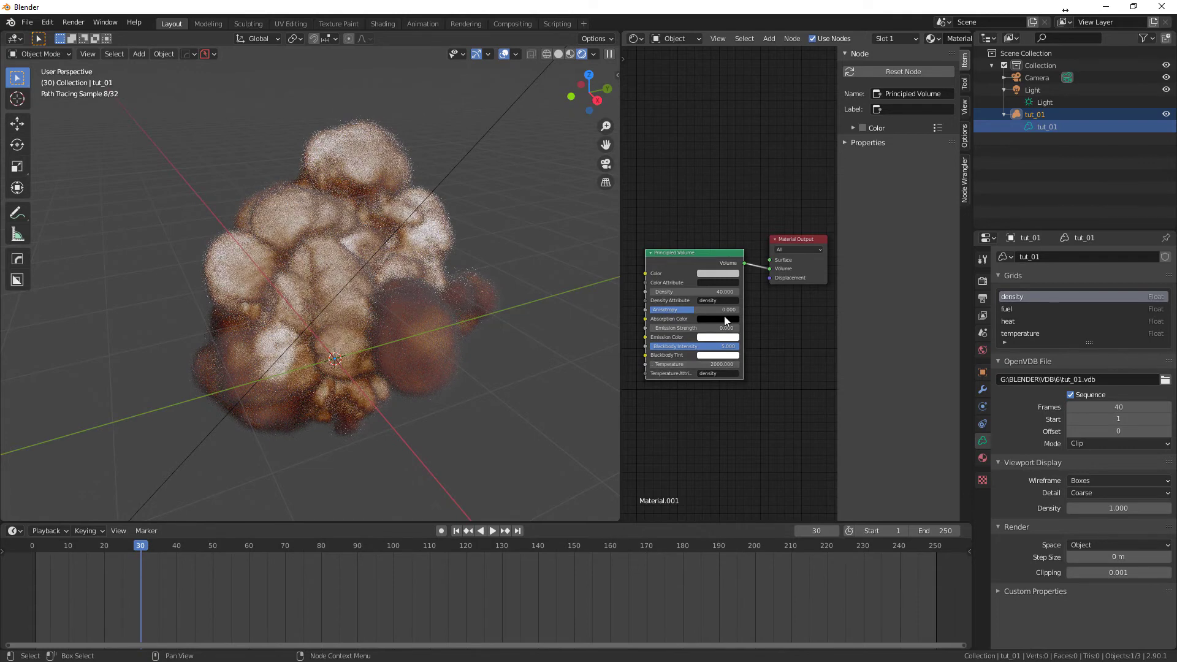
double_click(723, 295)
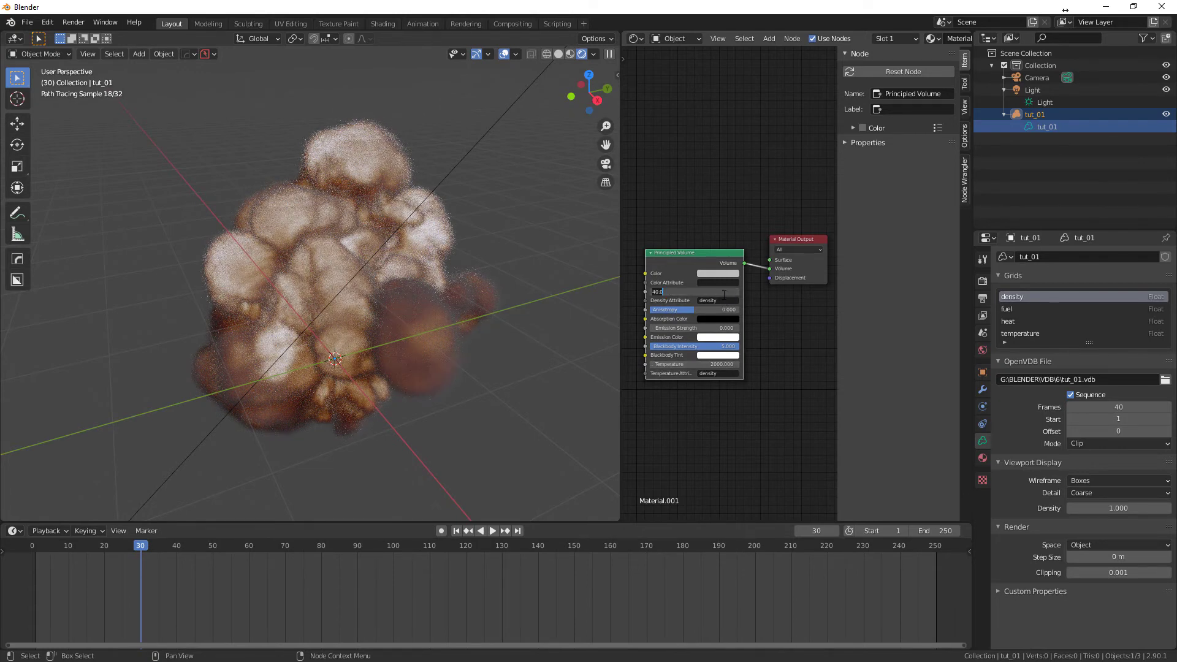
type("20")
key("Return")
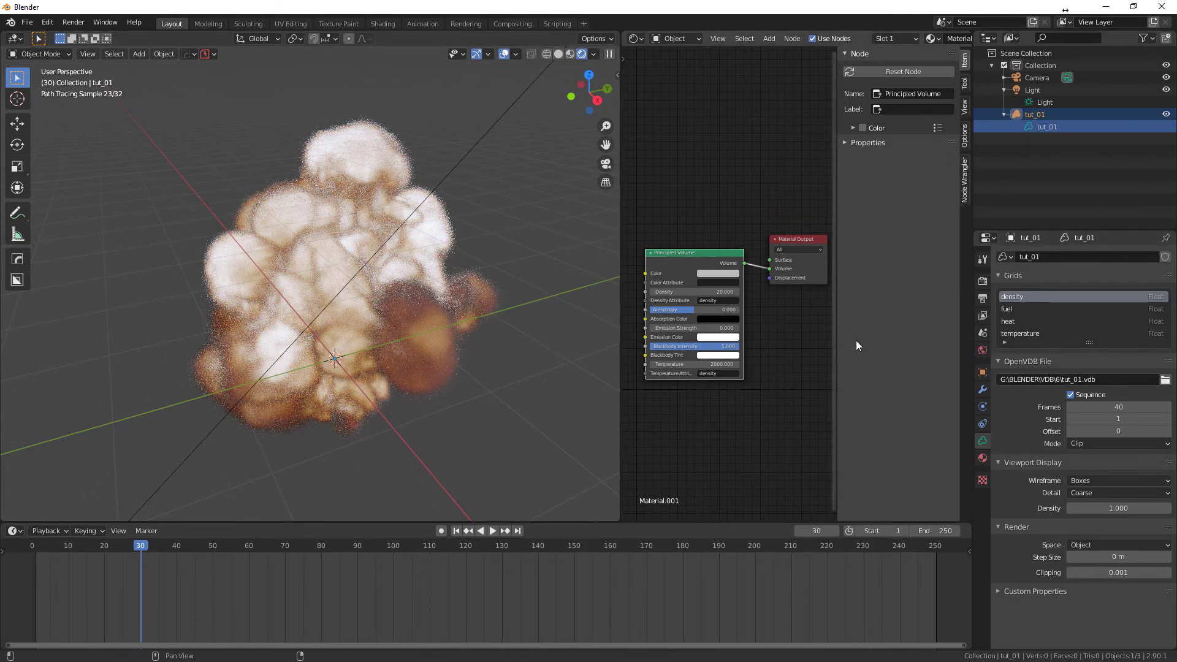
Try heat as temperature attribute, set Blackbody Intensity 1, revert to density, set Temperature 3000
left_click(722, 375)
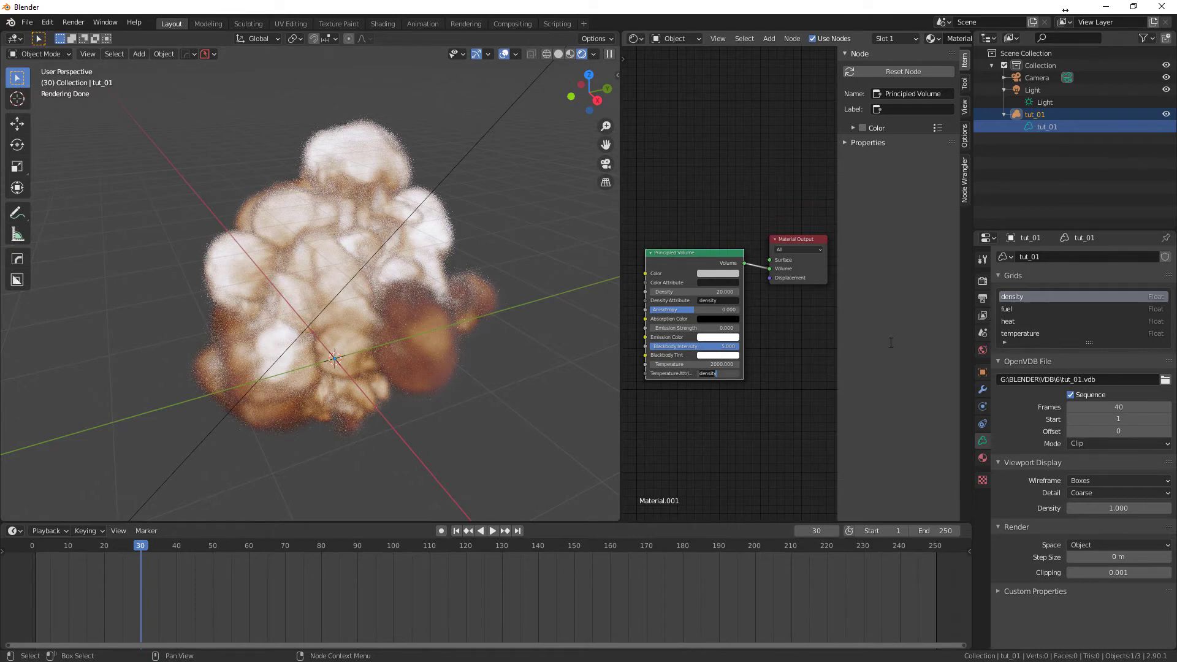
type("hea")
type("t")
key("Return")
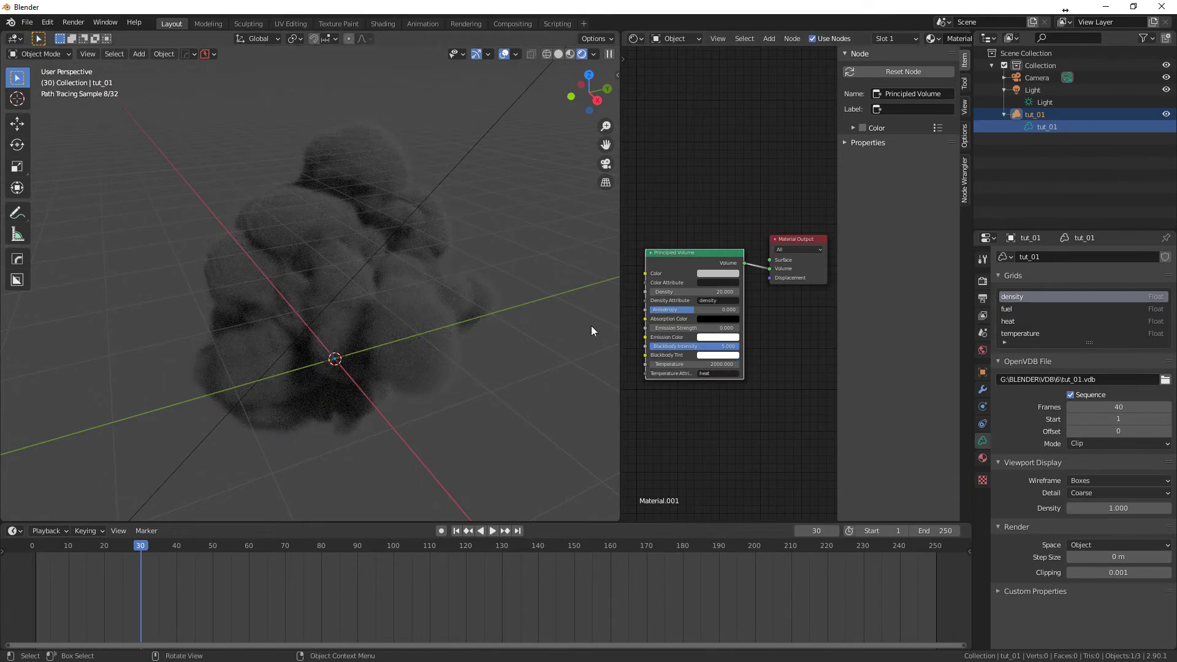
left_click(731, 346)
type("1")
key("Return")
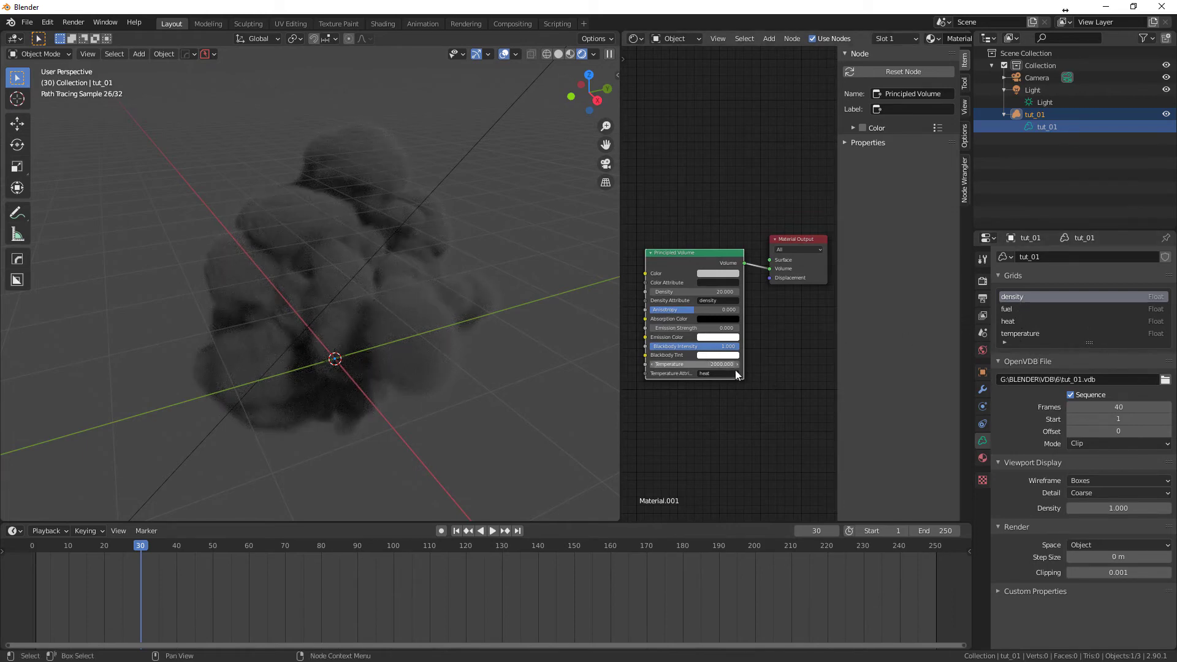
key("BackSpace")
key("BackSpace")
type("density")
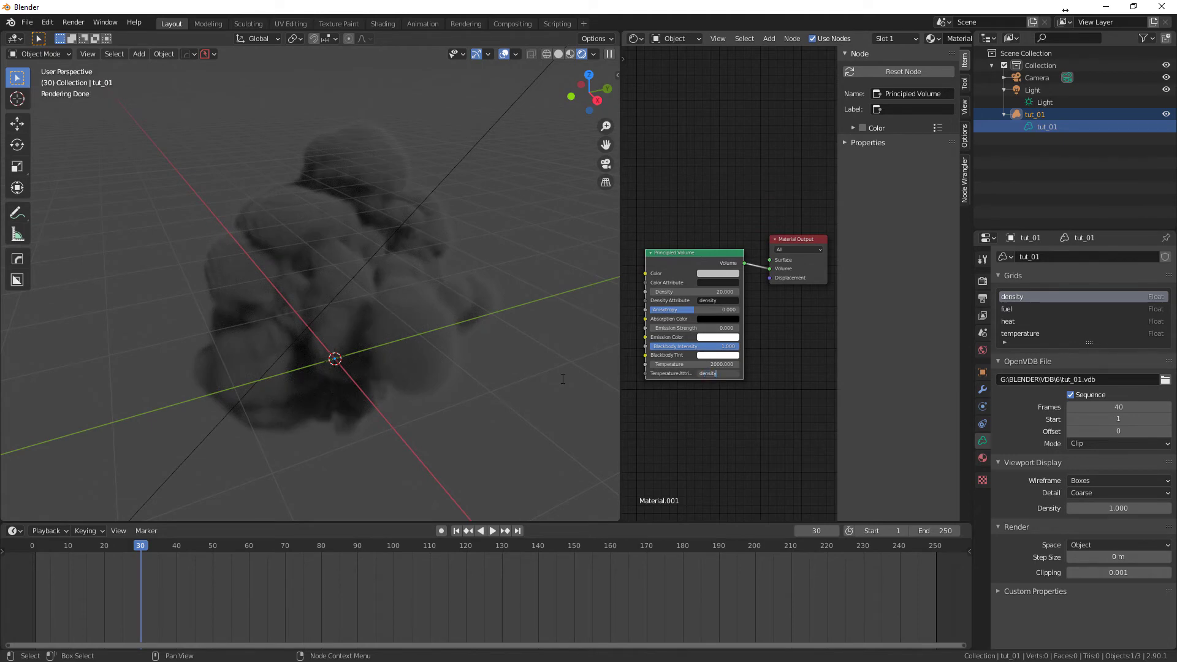
key("Return")
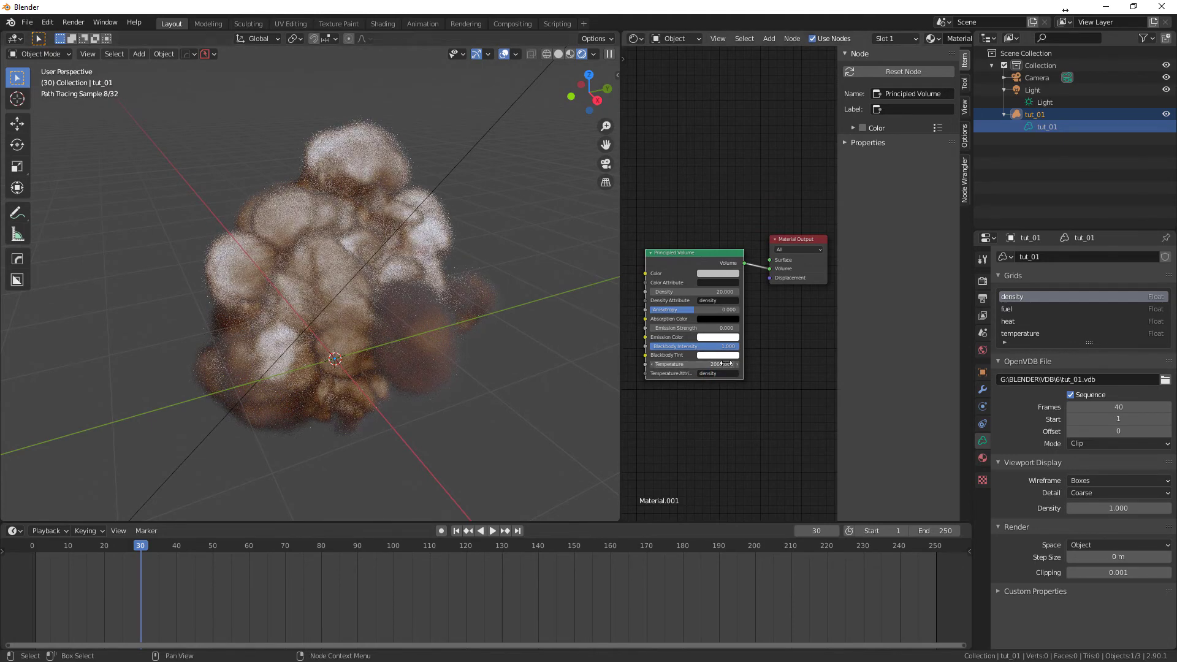
left_click(730, 363)
type("3000")
key("Return")
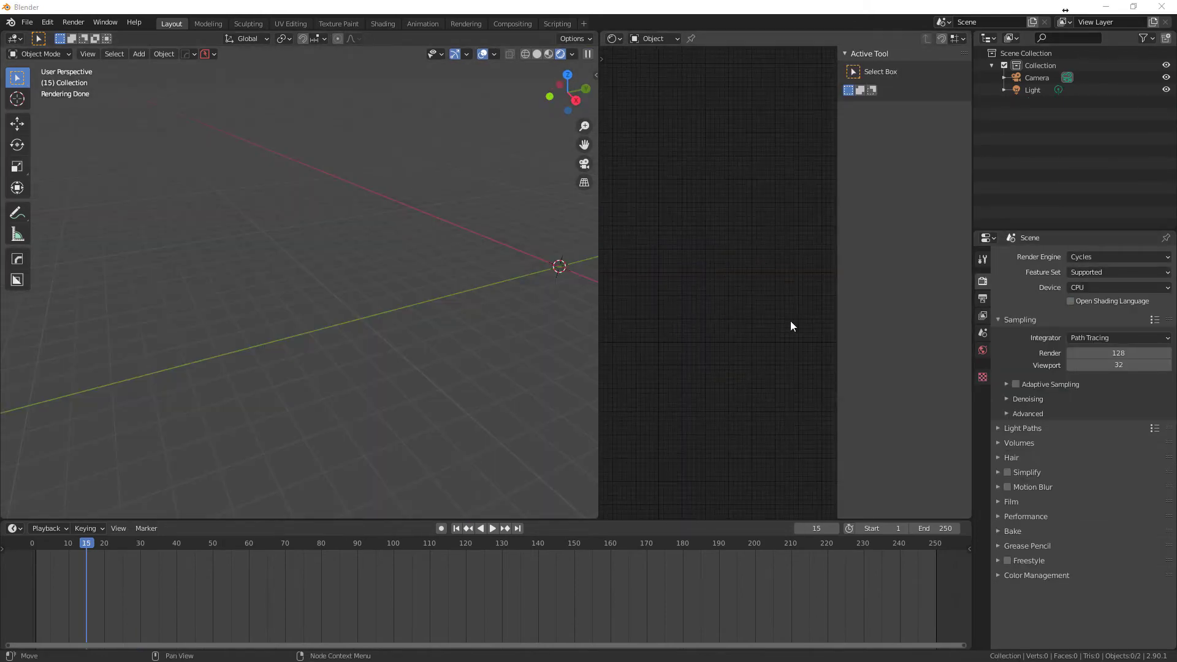
Set the render Device to GPU Compute and import all VDB files from G:\BLENDER\VDB\5
left_click(1119, 287)
left_click(1119, 314)
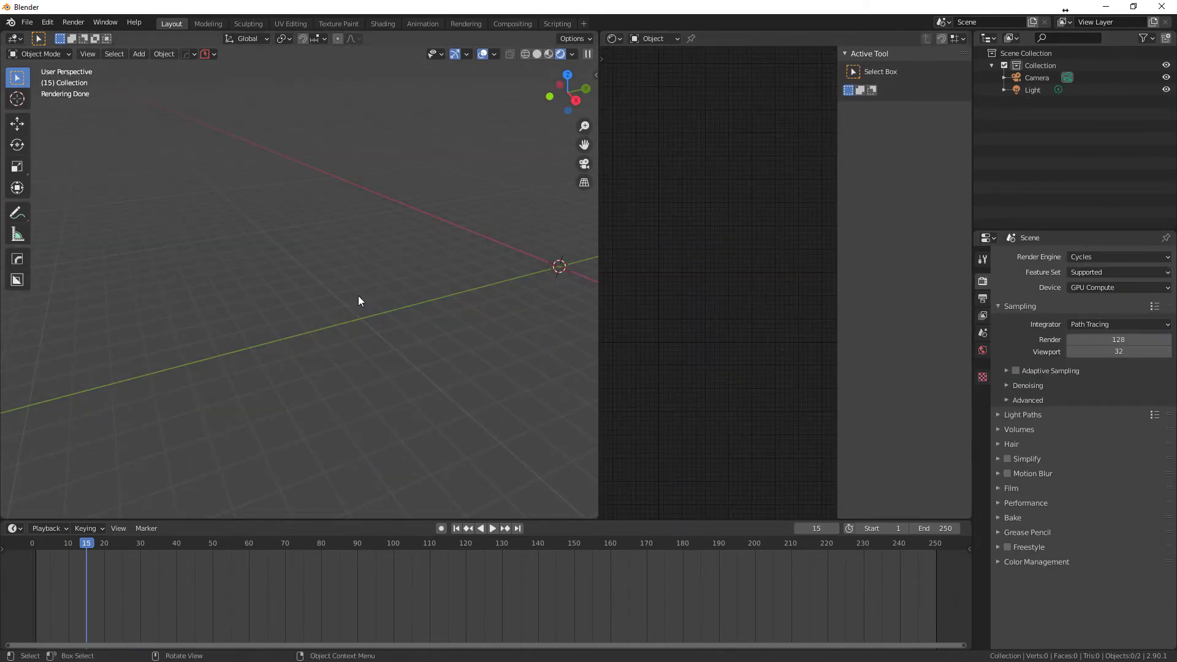
key("shift+a")
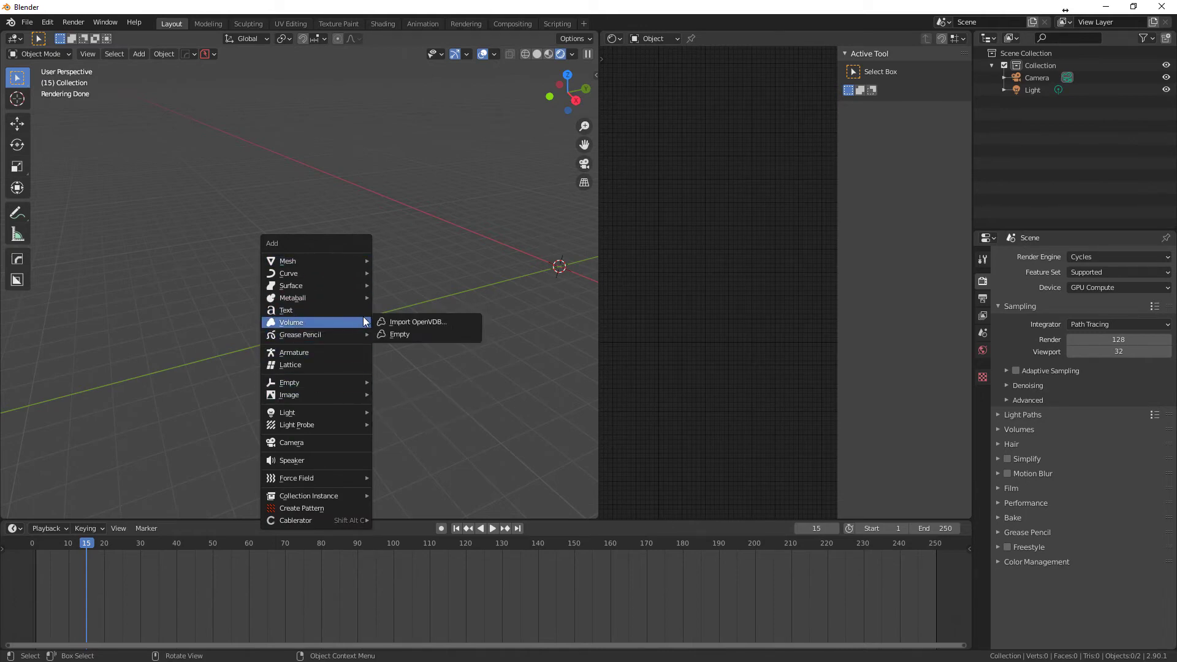
left_click(404, 316)
scroll(338, 428, "down", 3)
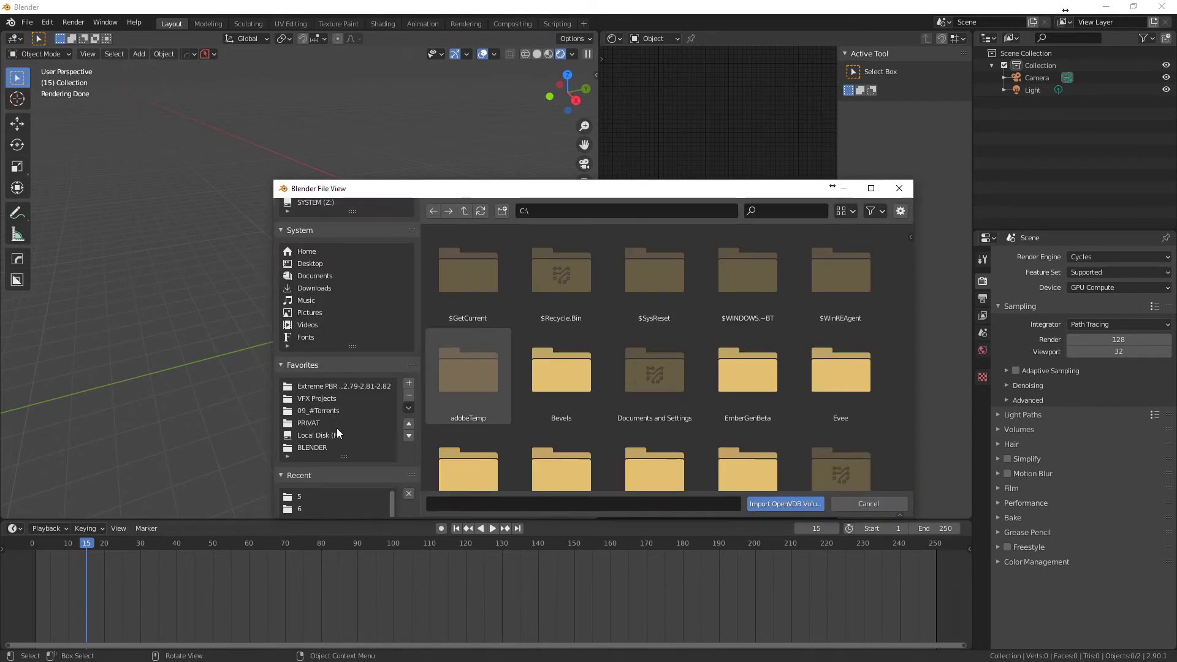
scroll(312, 401, "down", 2)
left_click(313, 374)
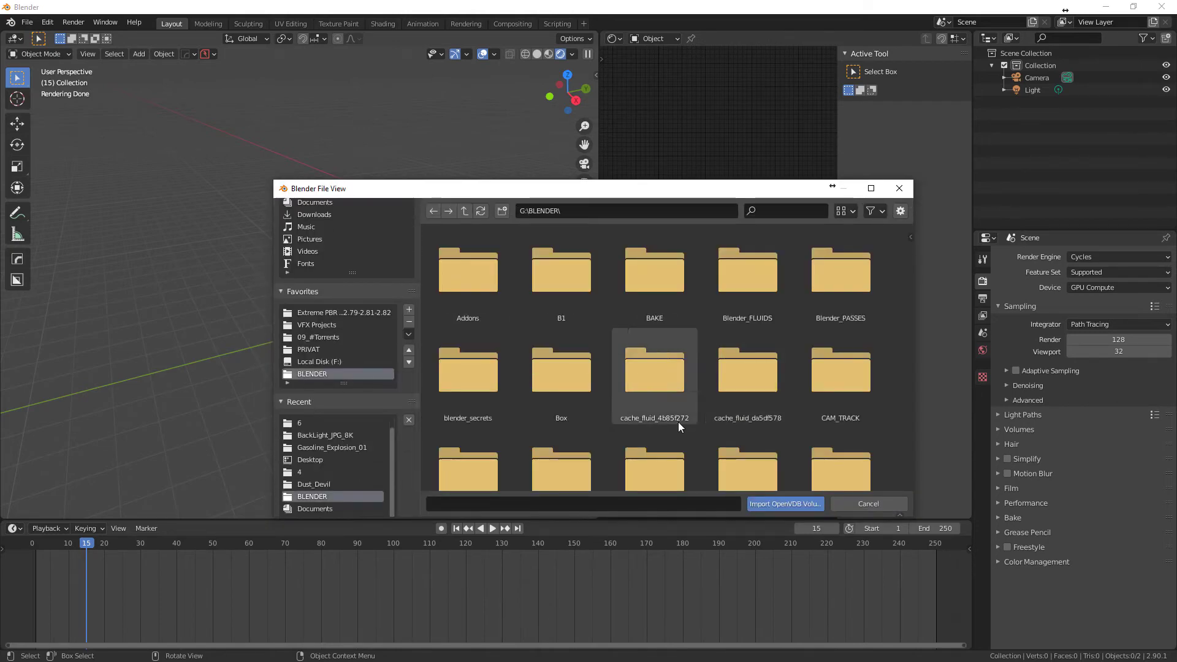
scroll(652, 426, "down", 3)
scroll(652, 426, "down", 3)
double_click(761, 439)
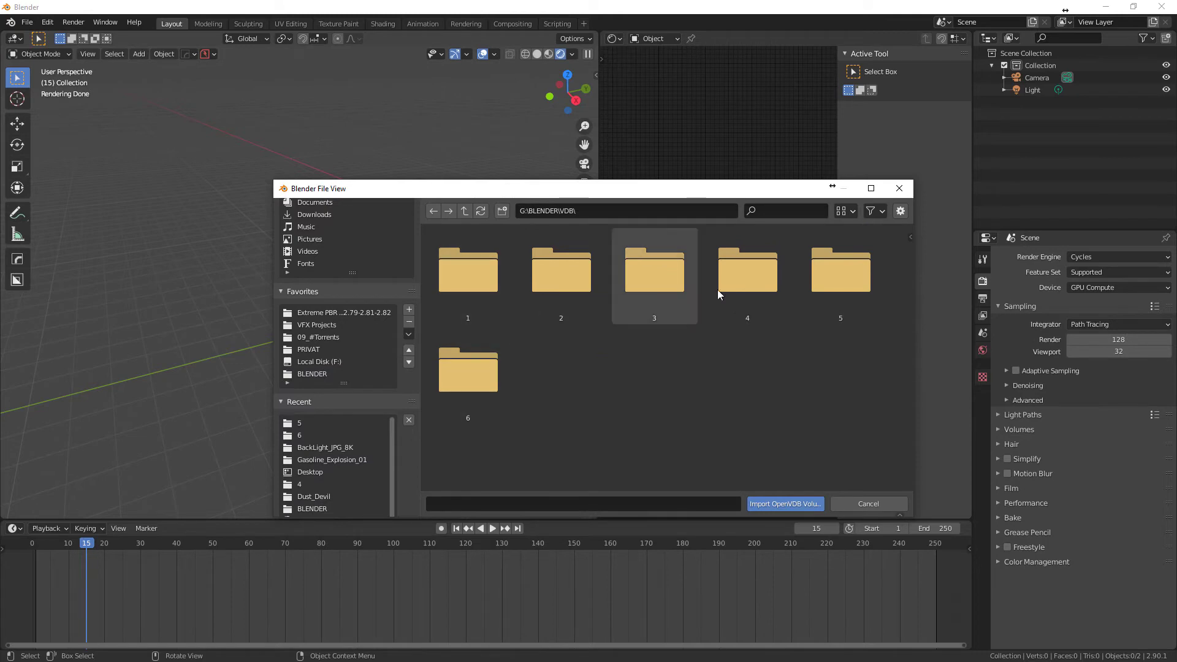
double_click(838, 275)
left_click(483, 270)
key("a")
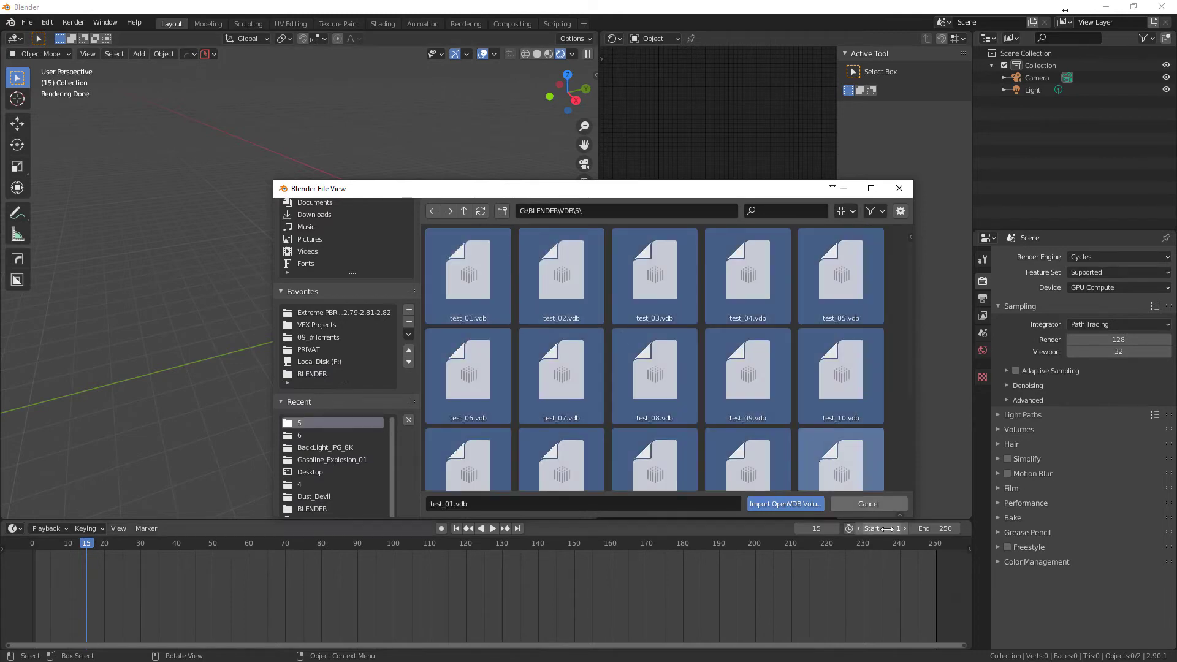
left_click(787, 505)
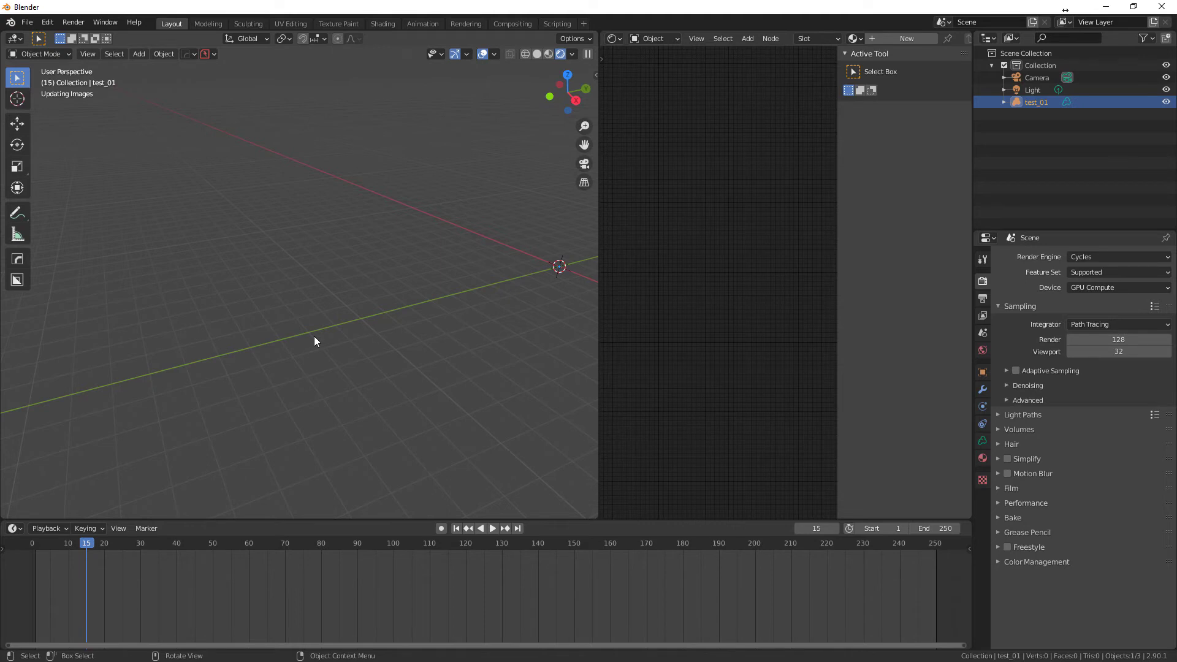
scroll(314, 336, "down", 2)
scroll(313, 336, "down", 2)
Inspect the test_01 smoke in Solid, then Rendered shading, from a slightly orbited angle
left_click(537, 54)
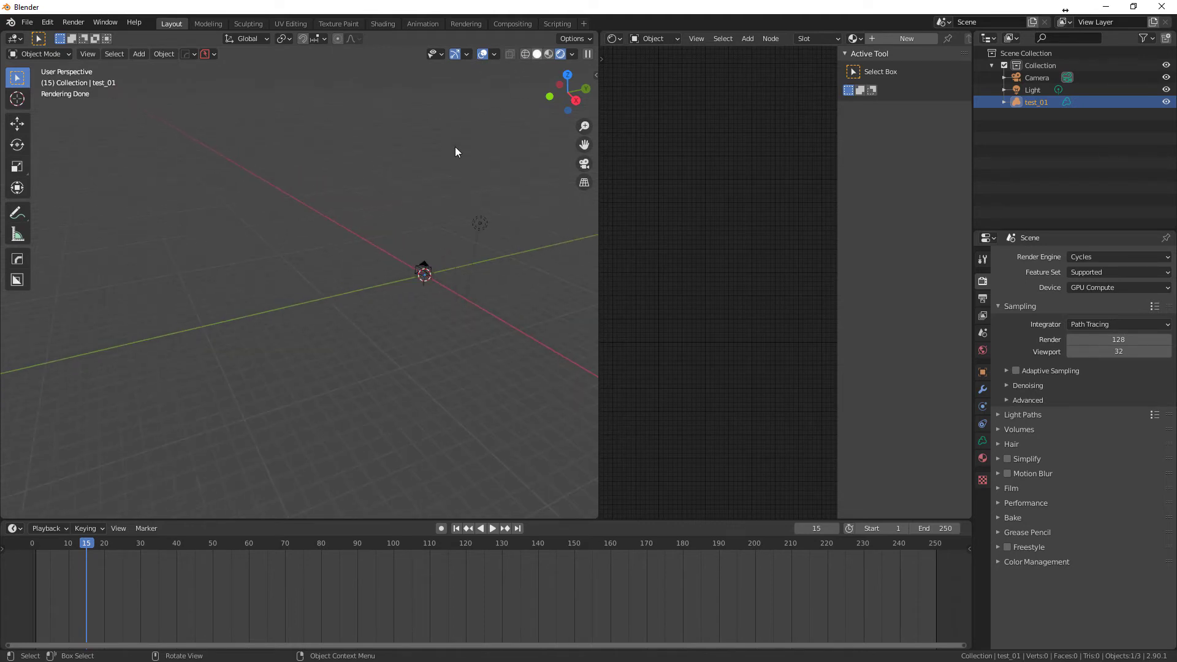
mouse_move(319, 281)
middle_mouse_down()
mouse_move(341, 298)
mouse_move(352, 276)
mouse_move(378, 267)
middle_mouse_up()
scroll(342, 298, "up", 2)
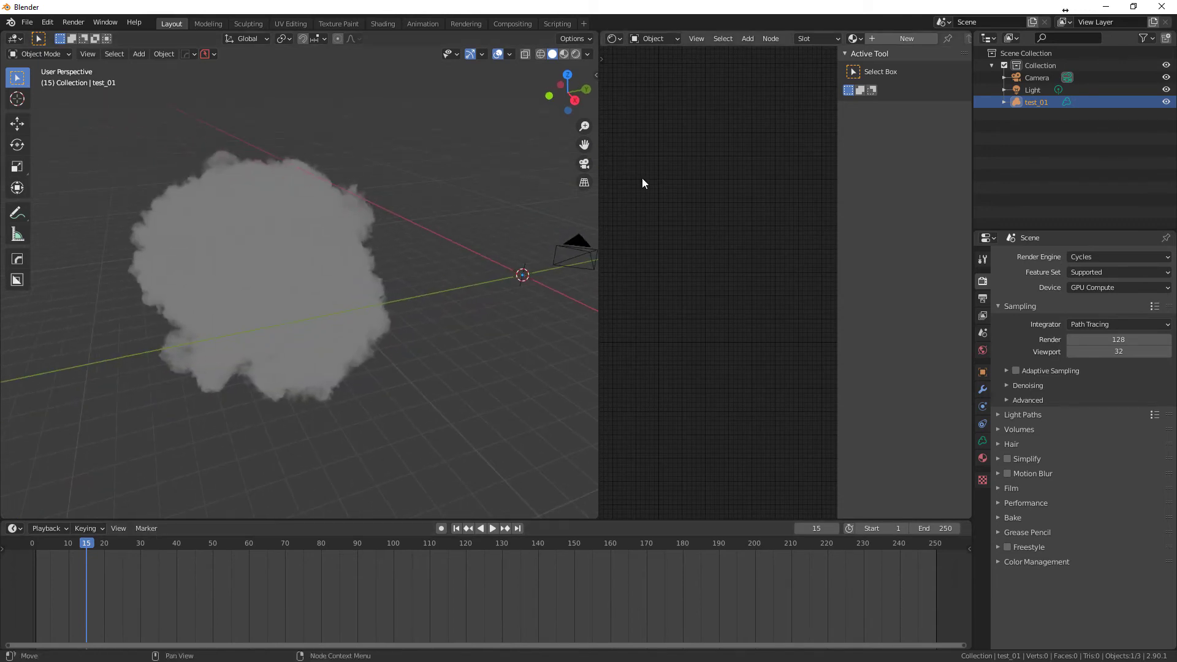
left_click(577, 54)
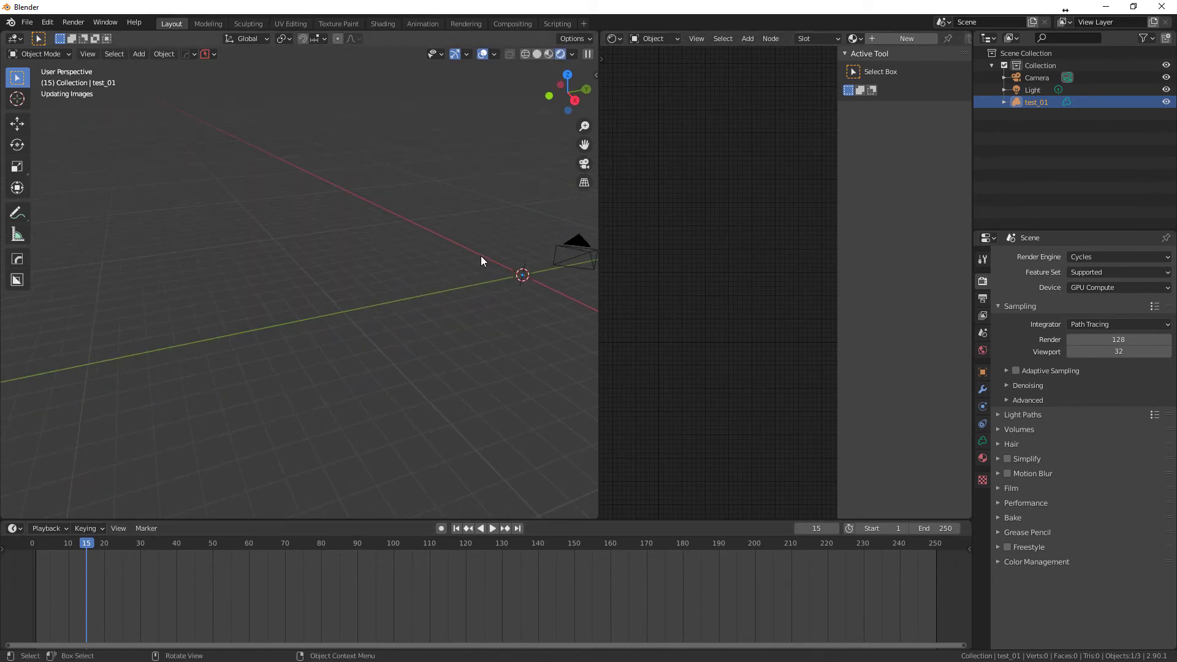
middle_click_drag(333, 347, 599, 221)
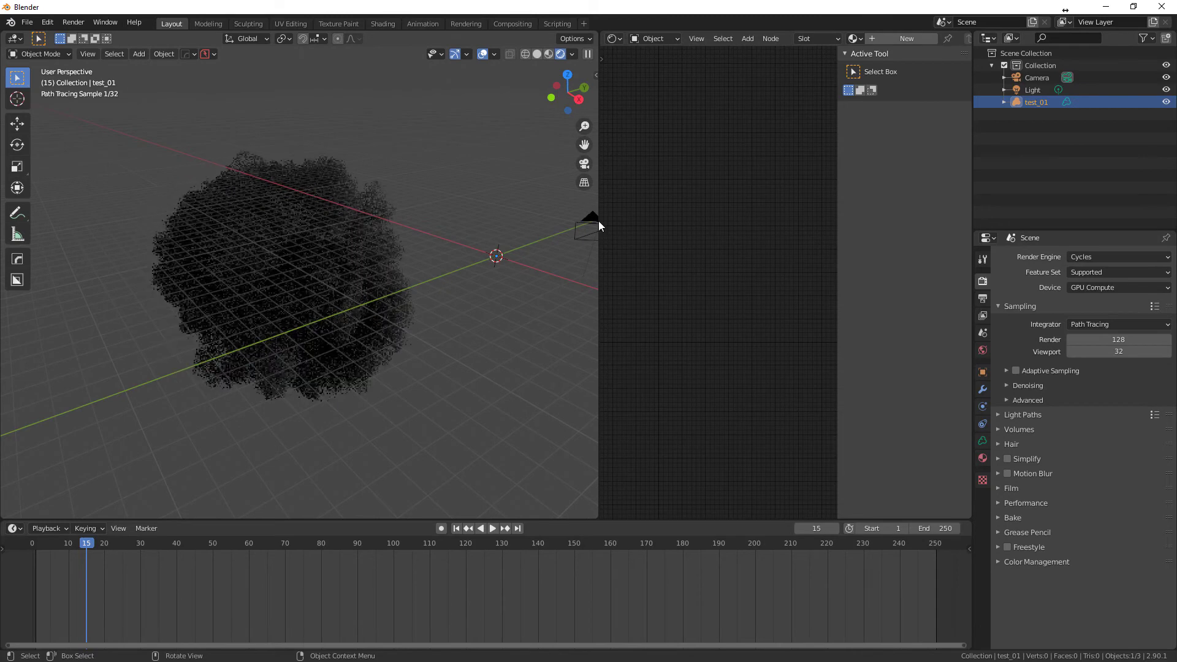
Make the scene light a Sun with strength 2, then widen the node editor
left_click(1036, 77)
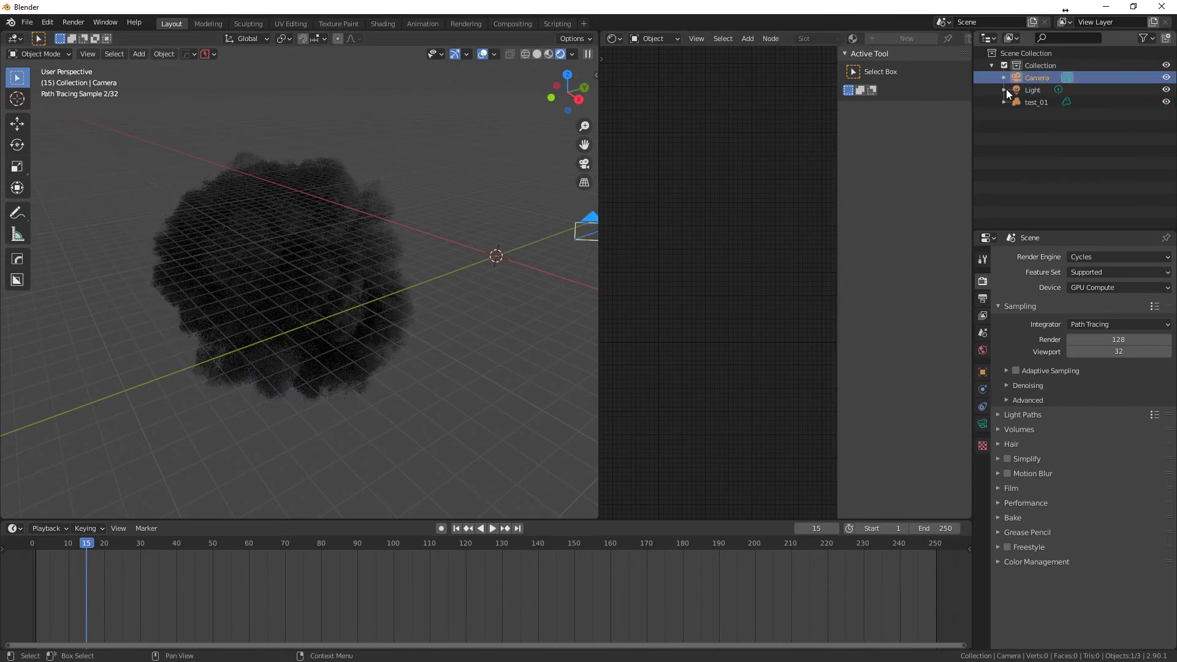
left_click(1036, 90)
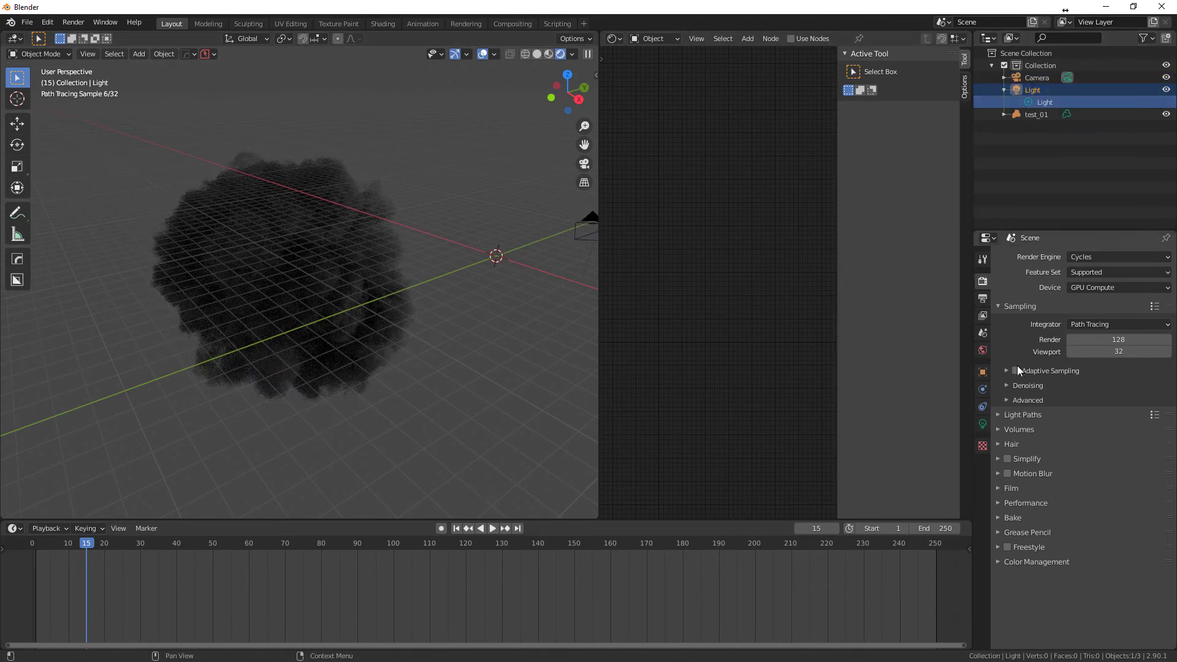
left_click(983, 424)
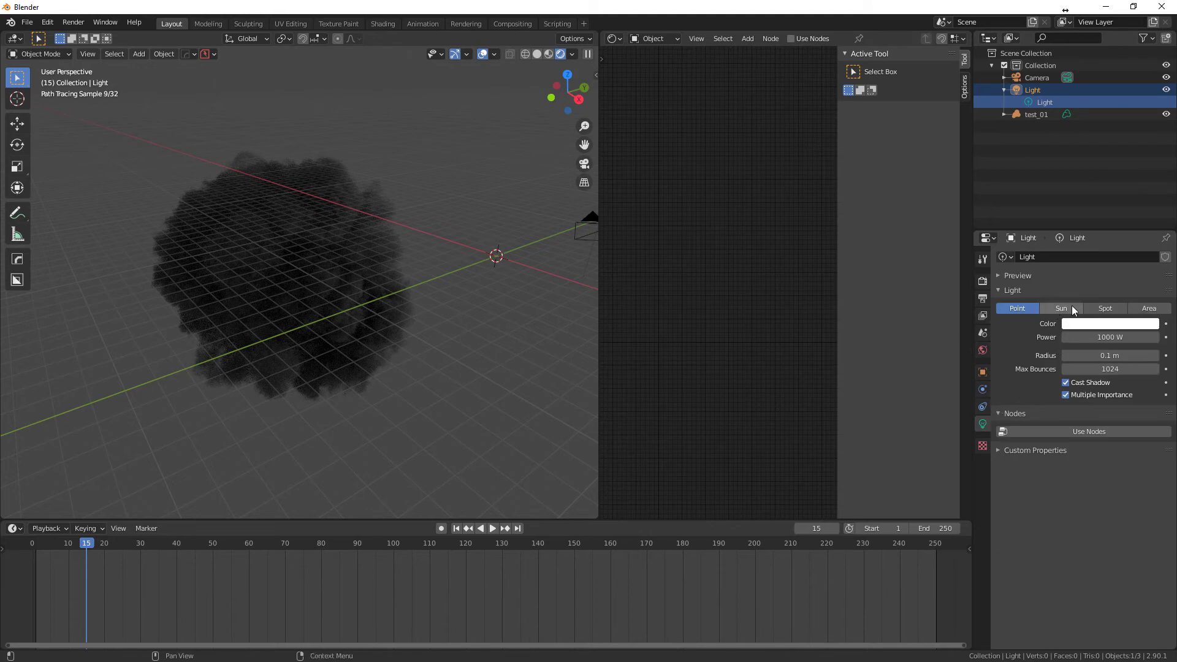
left_click(1061, 308)
double_click(1111, 336)
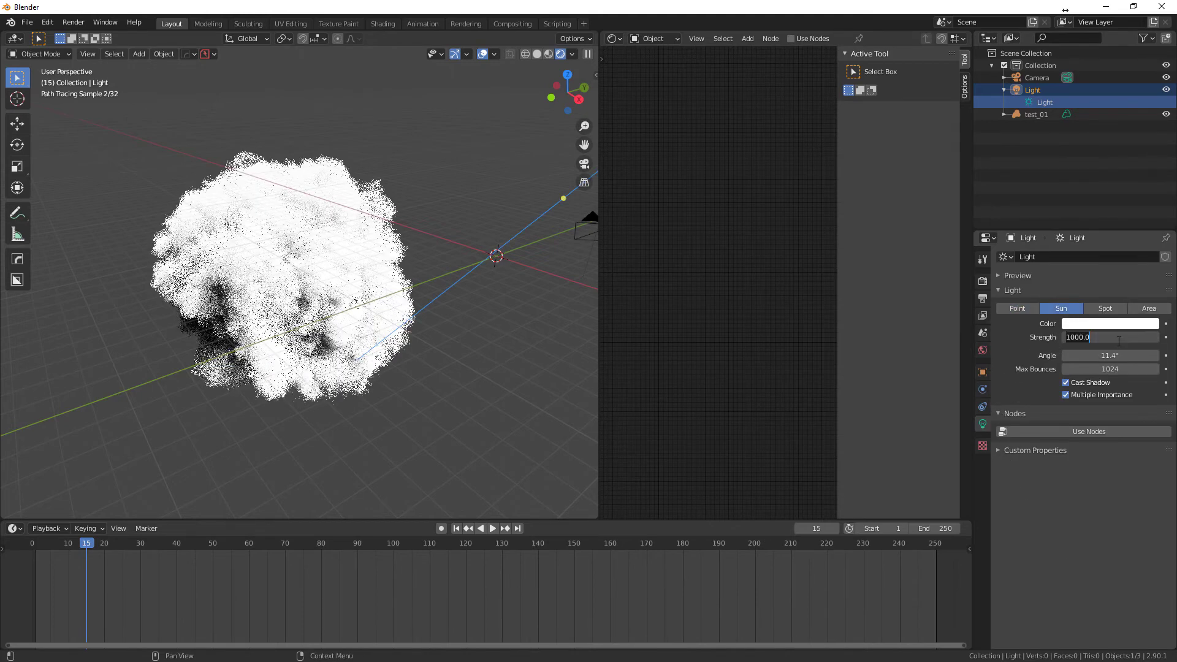
type("2")
key("Return")
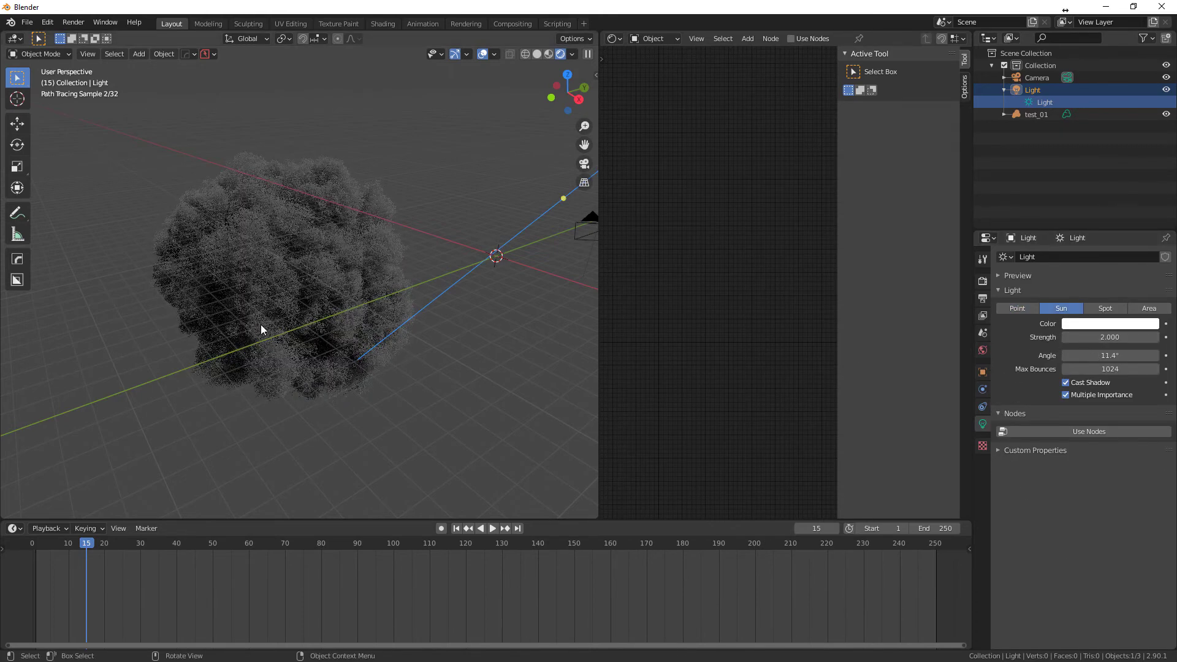
scroll(362, 305, "up", 1)
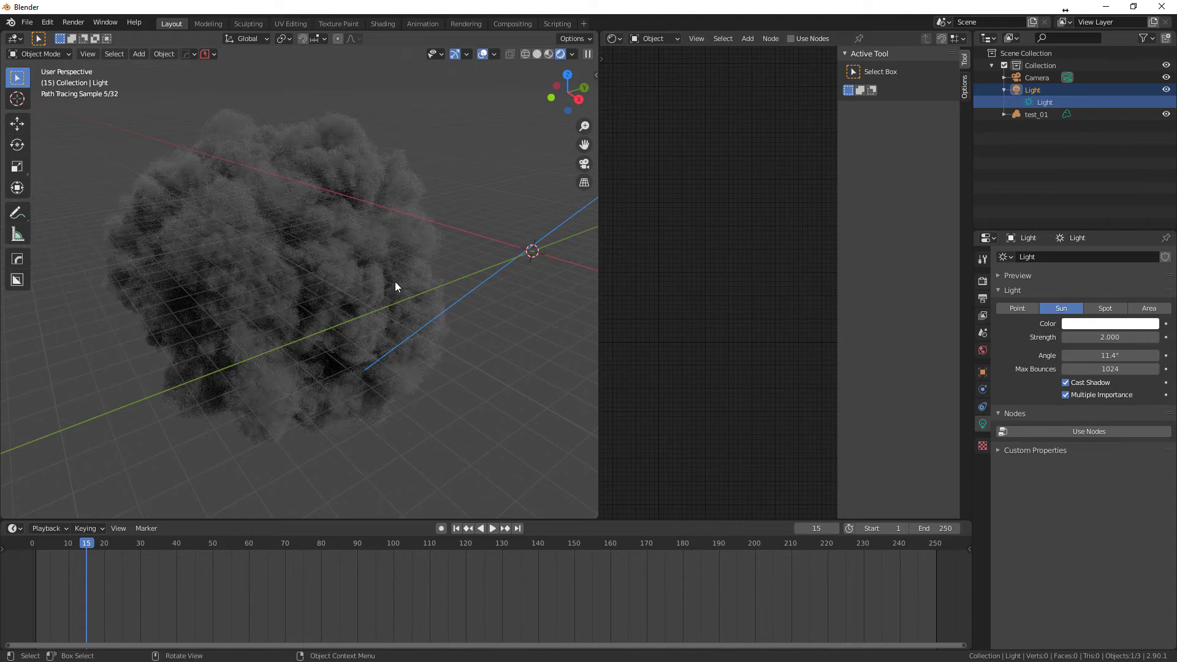
left_click(911, 60)
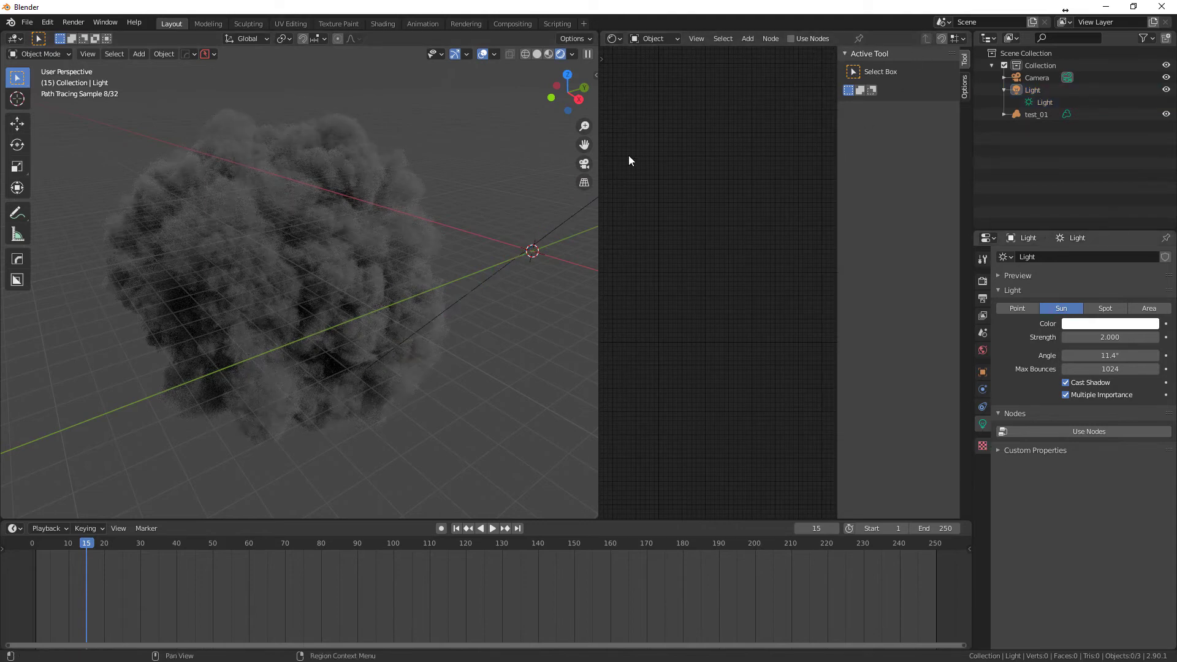
mouse_move(600, 160)
left_mouse_down()
mouse_move(538, 161)
mouse_move(614, 217)
left_mouse_up()
Select test_01.001, set Temperature Attribute to density and volume Density to 30
left_click(1005, 115)
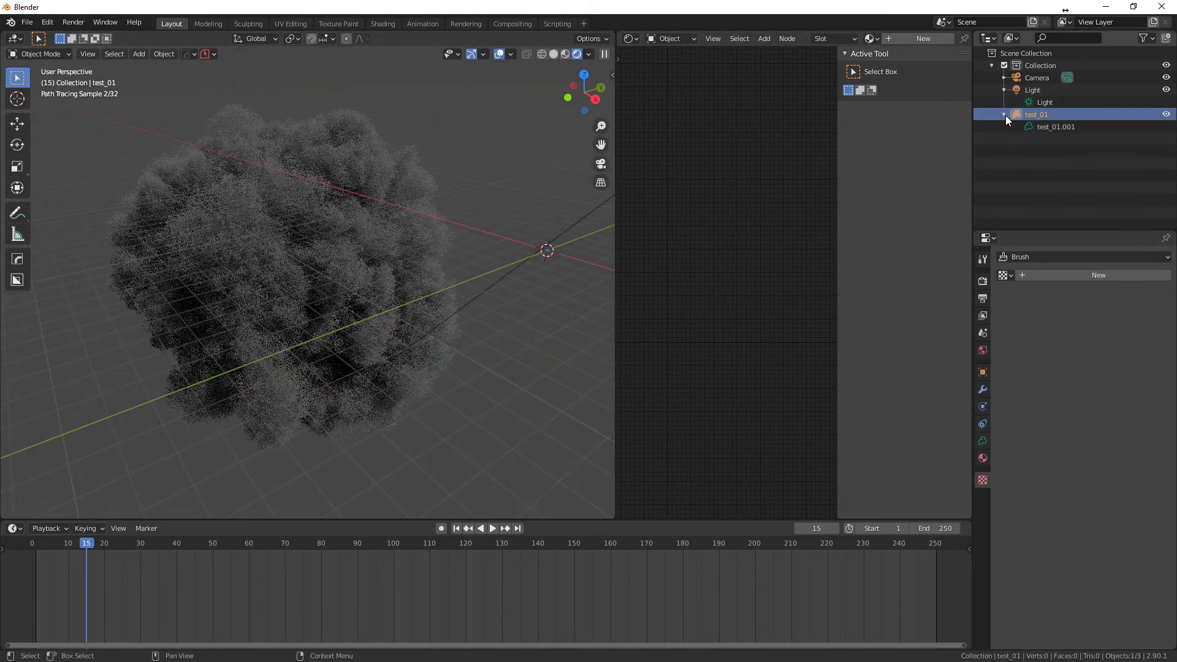
left_click(1049, 128)
left_click(924, 38)
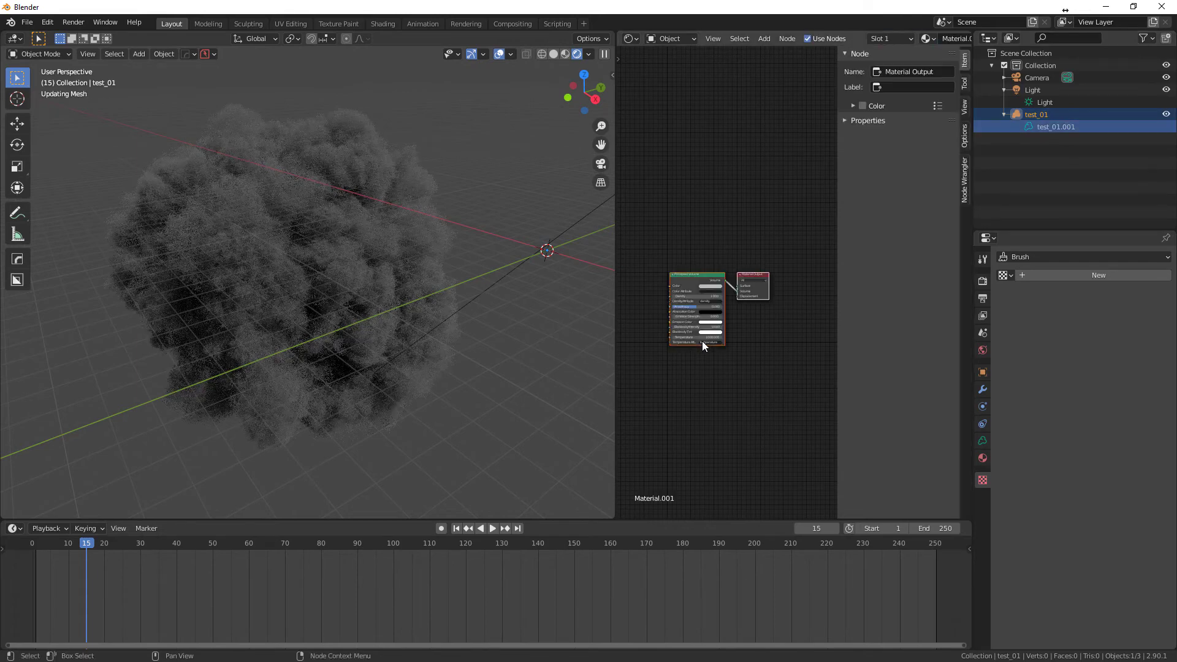
scroll(697, 365, "up", 2)
scroll(778, 370, "up", 3)
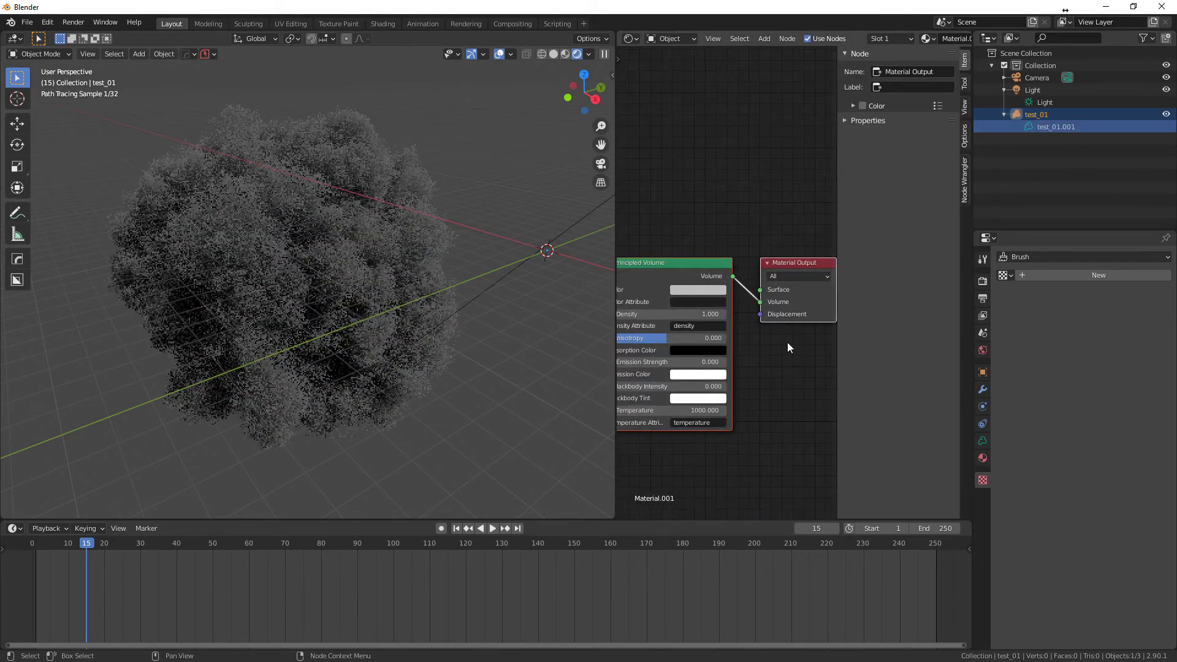
left_click(704, 420)
type("density")
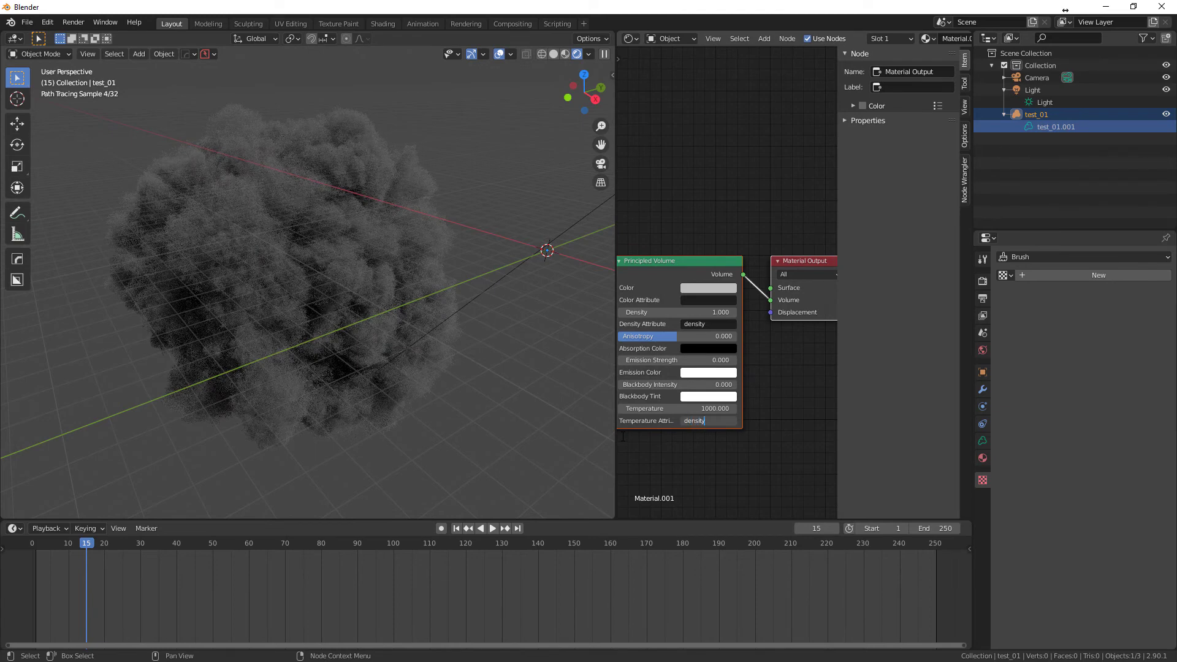
key("Return")
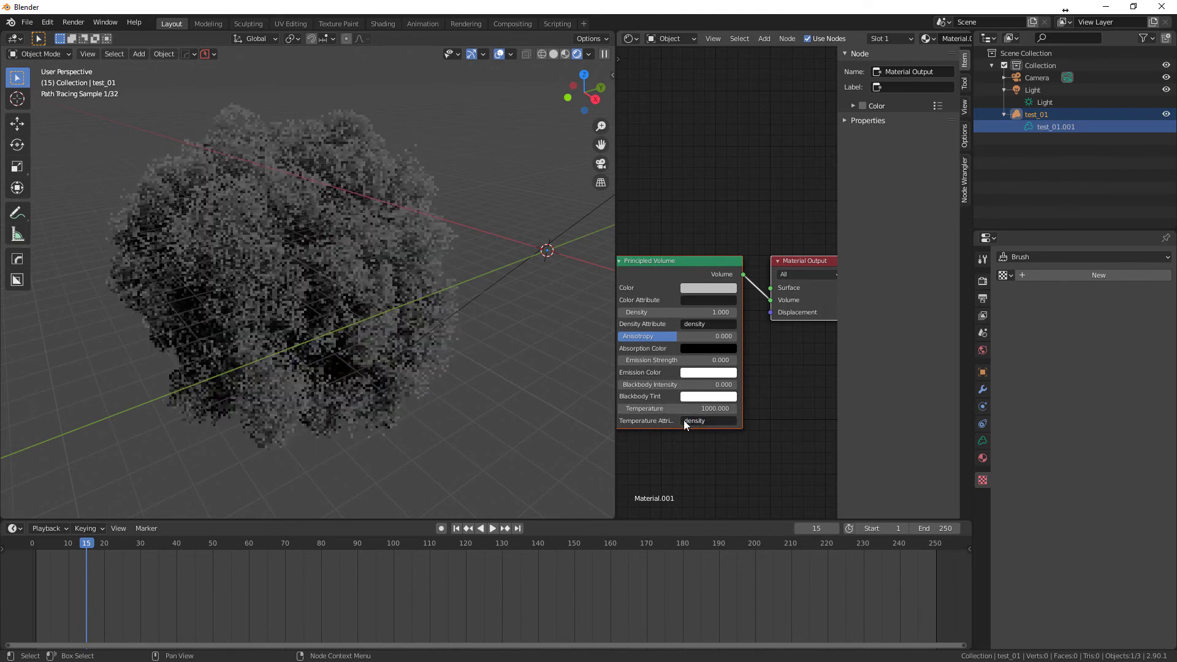
left_click(711, 312)
type("1.0")
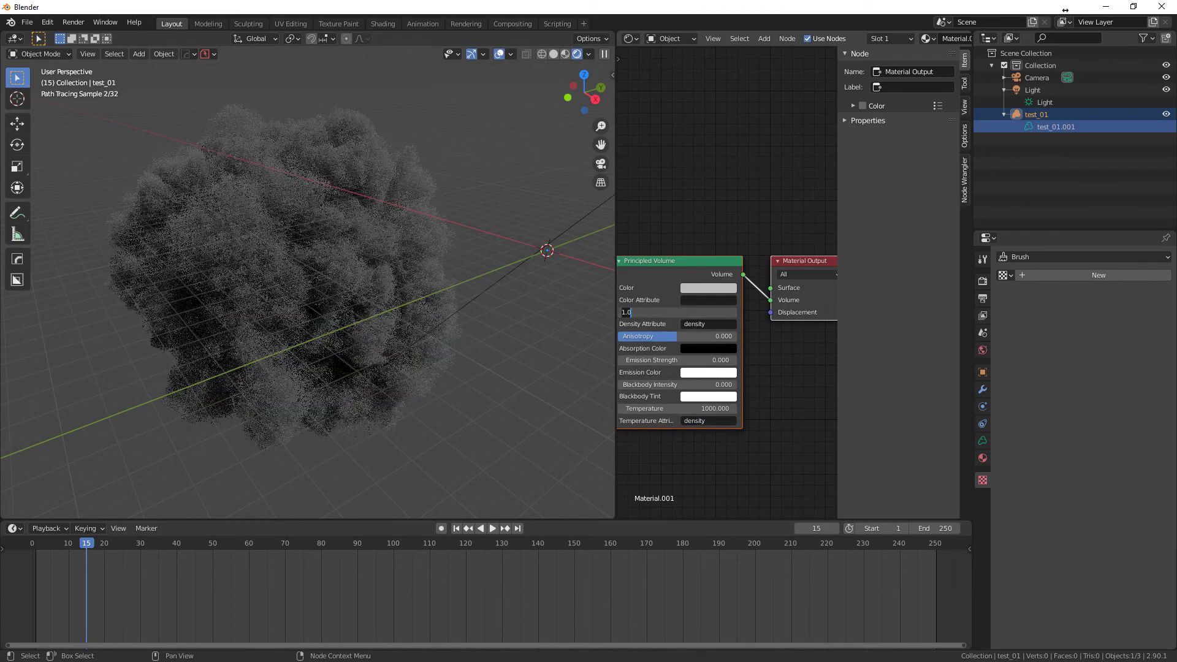
type("30")
key("Return")
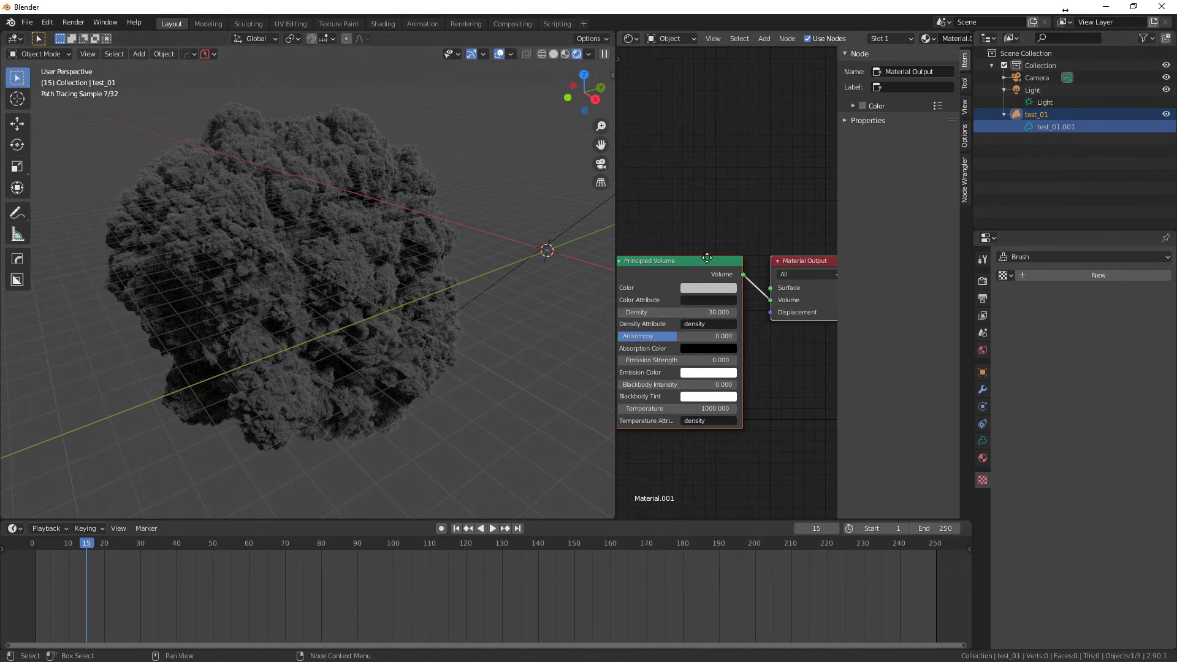
Set Blackbody Intensity to 10 and volume Temperature to 1500
key("Home")
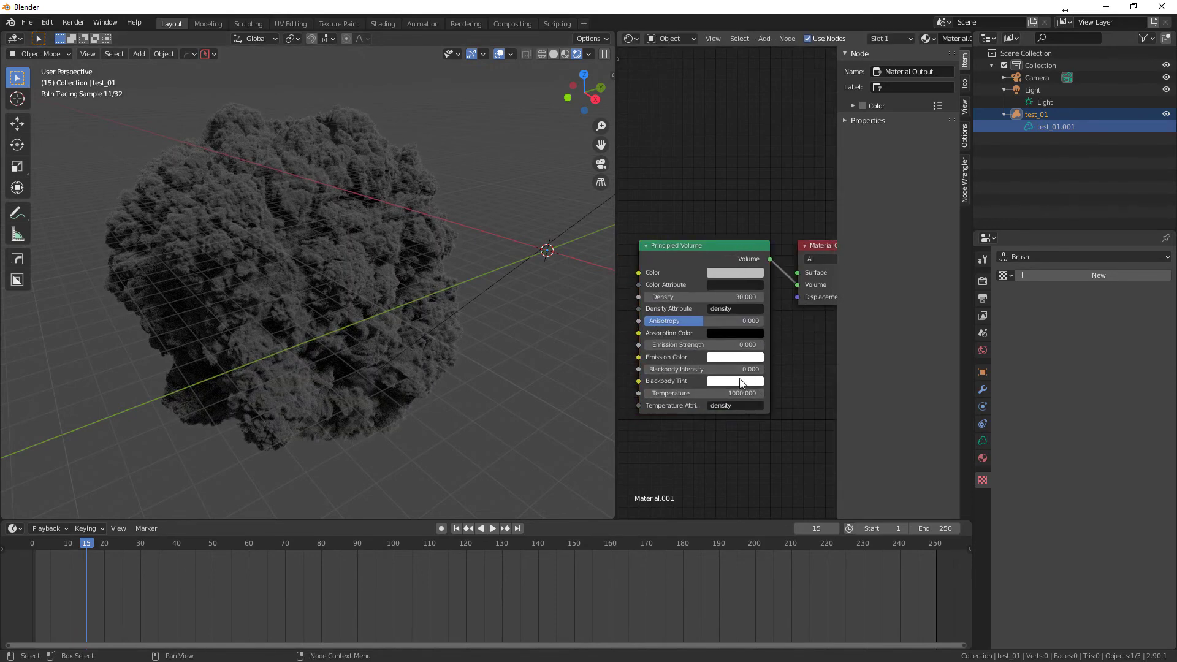
left_click(736, 369)
type("10.000")
key("Return")
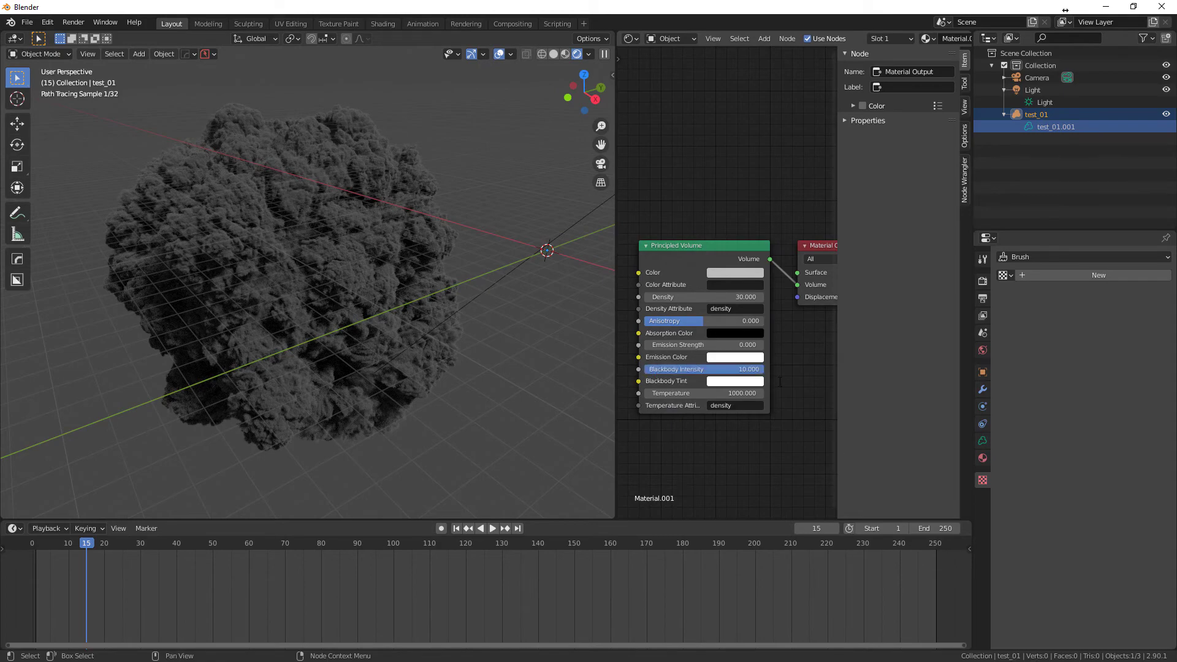
left_click(736, 394)
type("3000")
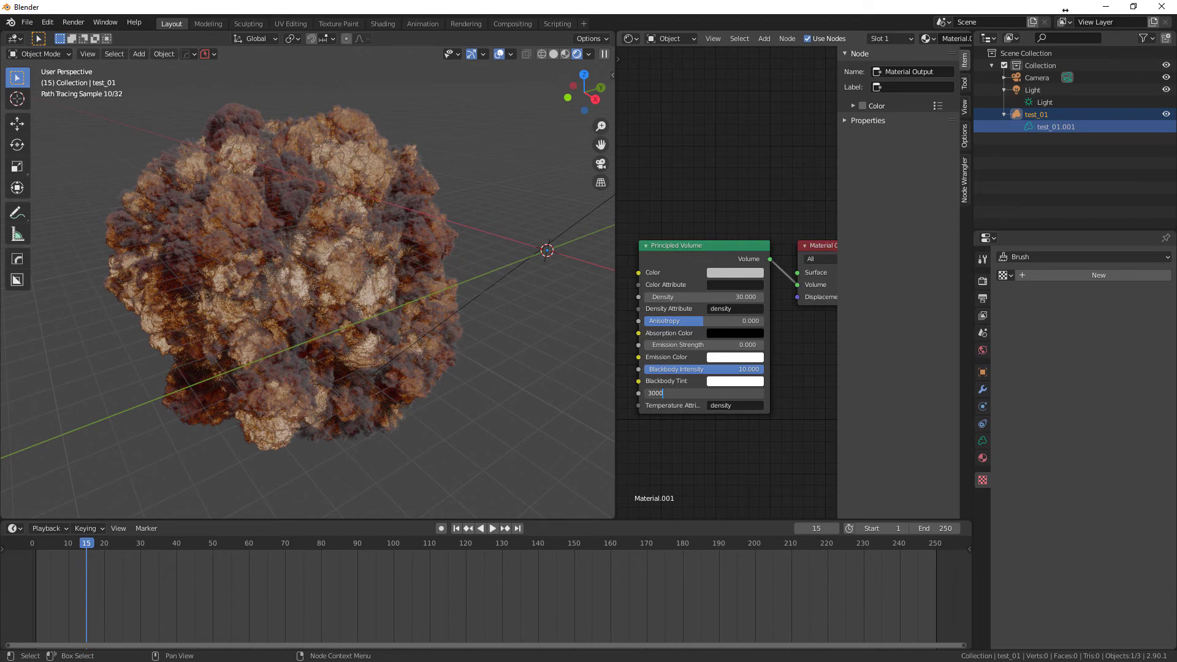
key("Return")
left_click(736, 395)
type("15")
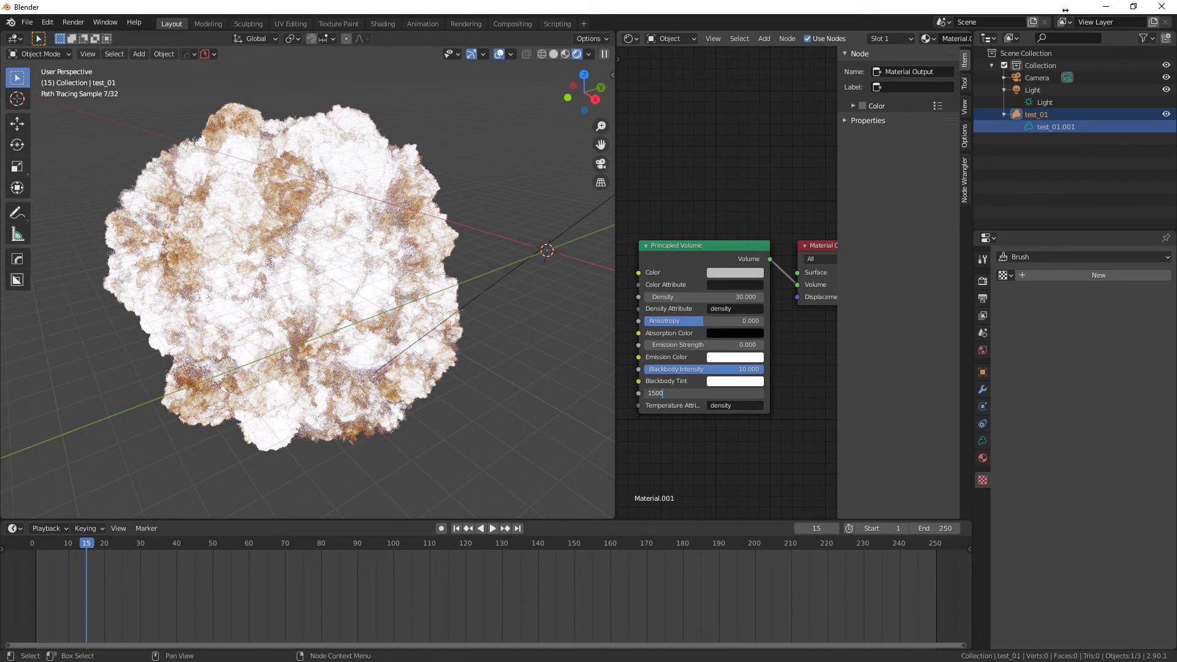
type("Temperature 1500.000")
key("Return")
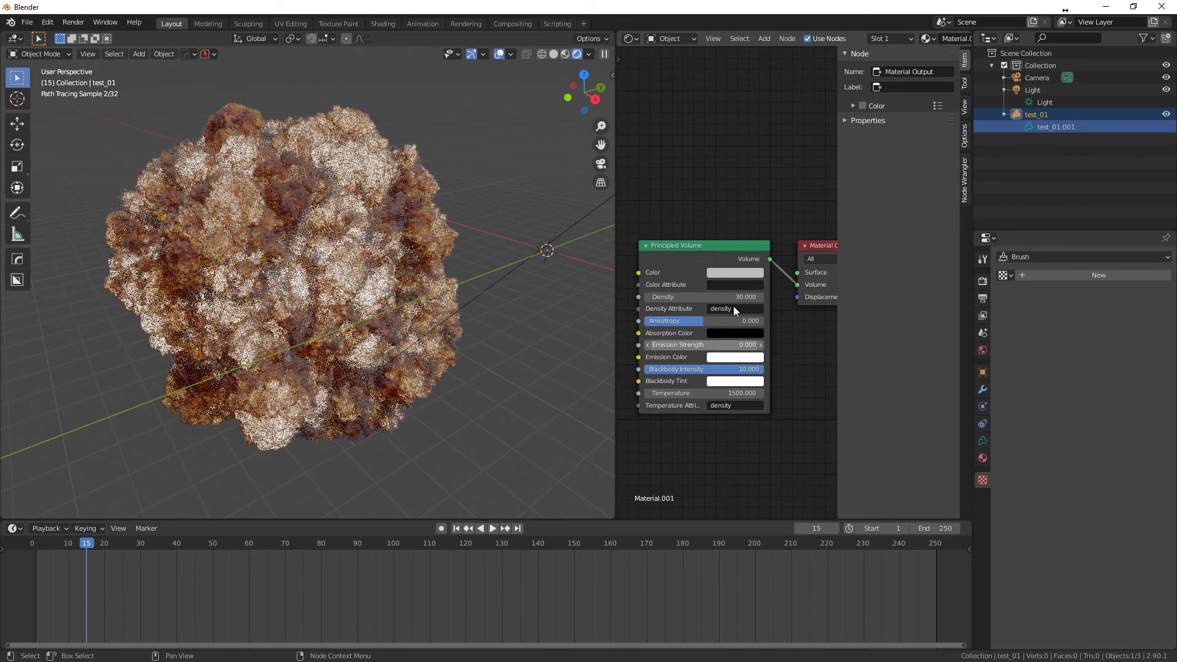
Dim the sun light to strength 0.3 and deselect it
left_click(1037, 102)
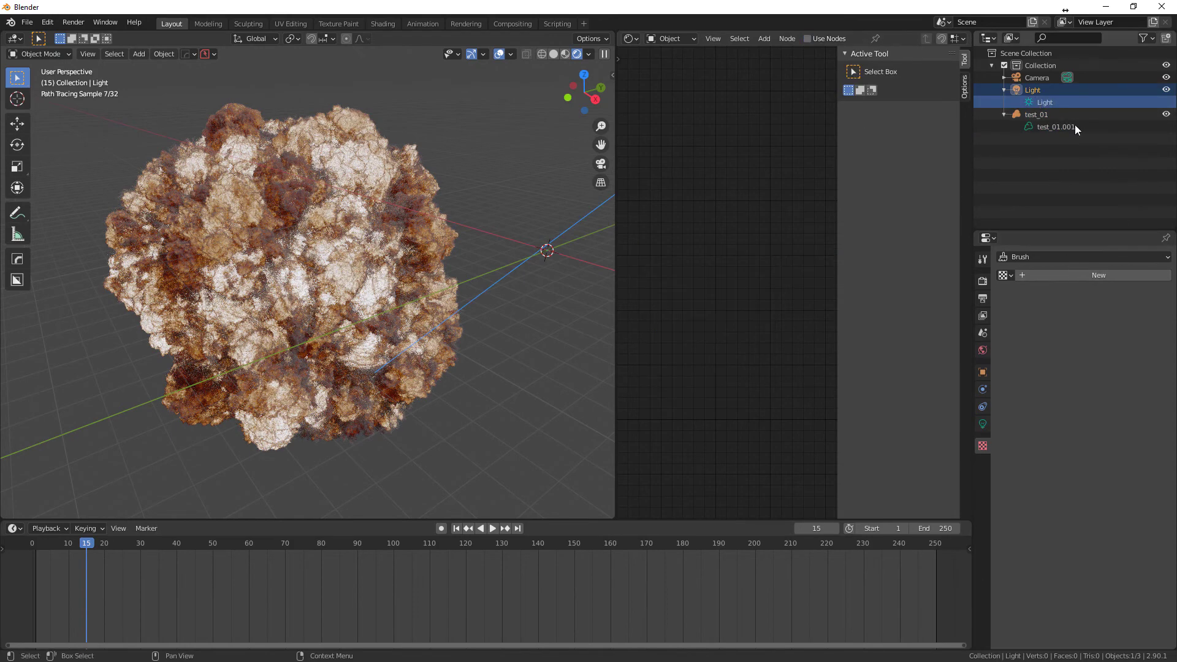
left_click(982, 424)
left_click(1106, 338)
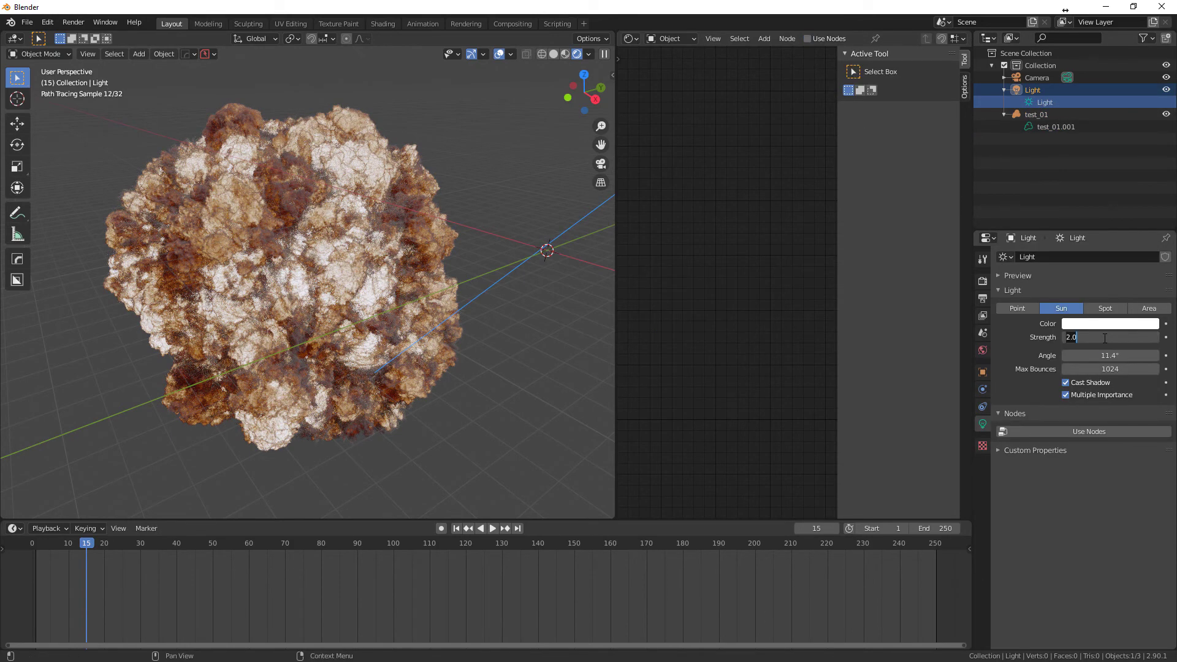
key("Return")
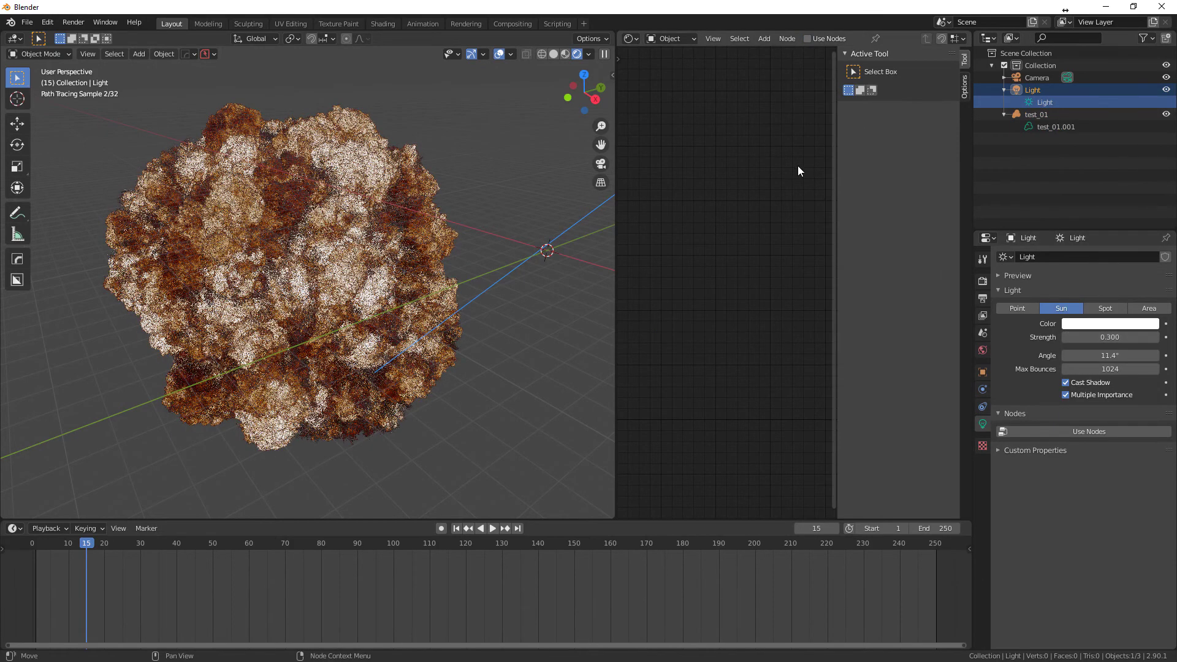
left_click(794, 235)
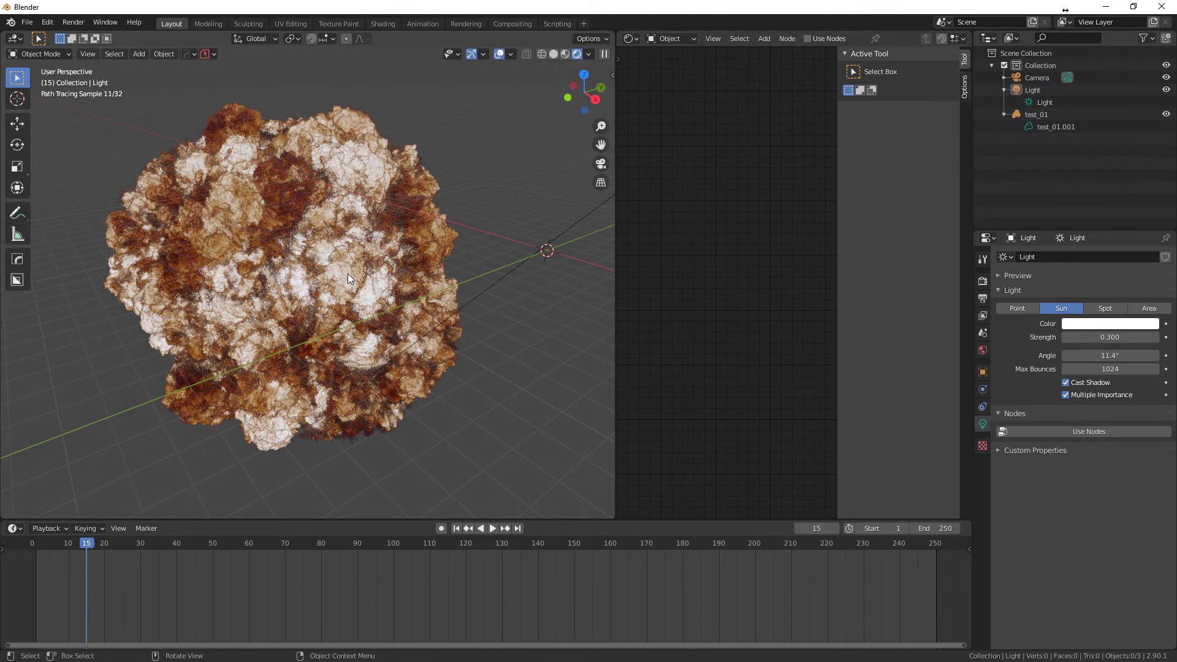
On the test_01.001 smoke volume, set density 20 and blackbody intensity 2
left_click(1068, 126)
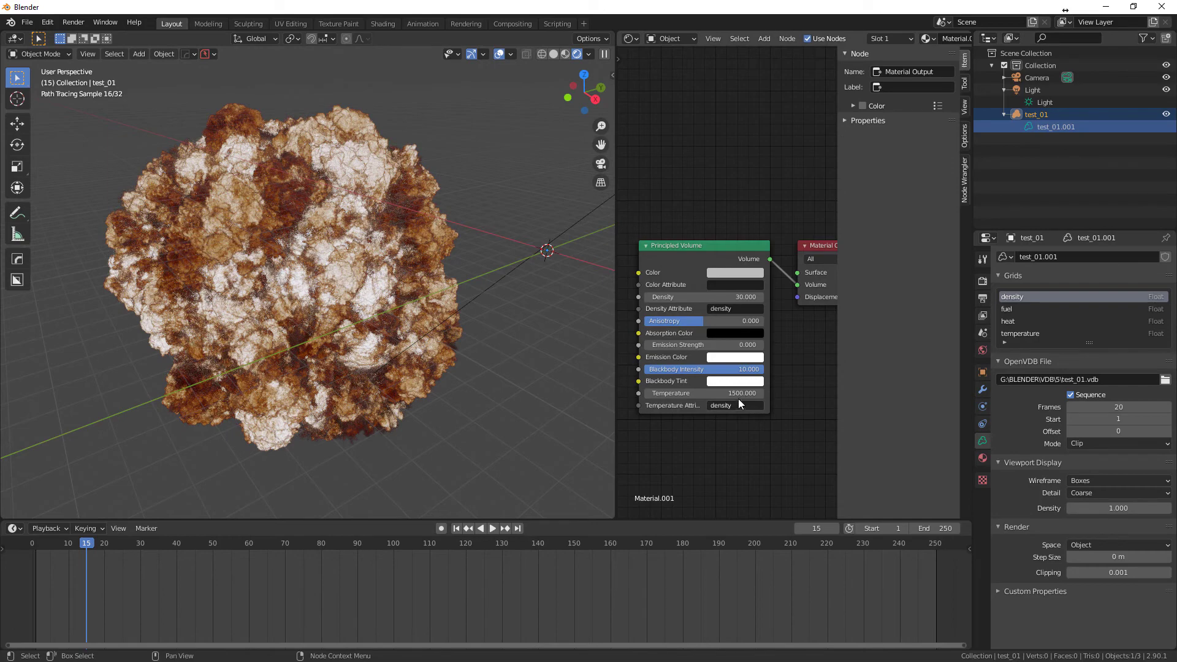
left_click(756, 303)
type("20.000")
key("Return")
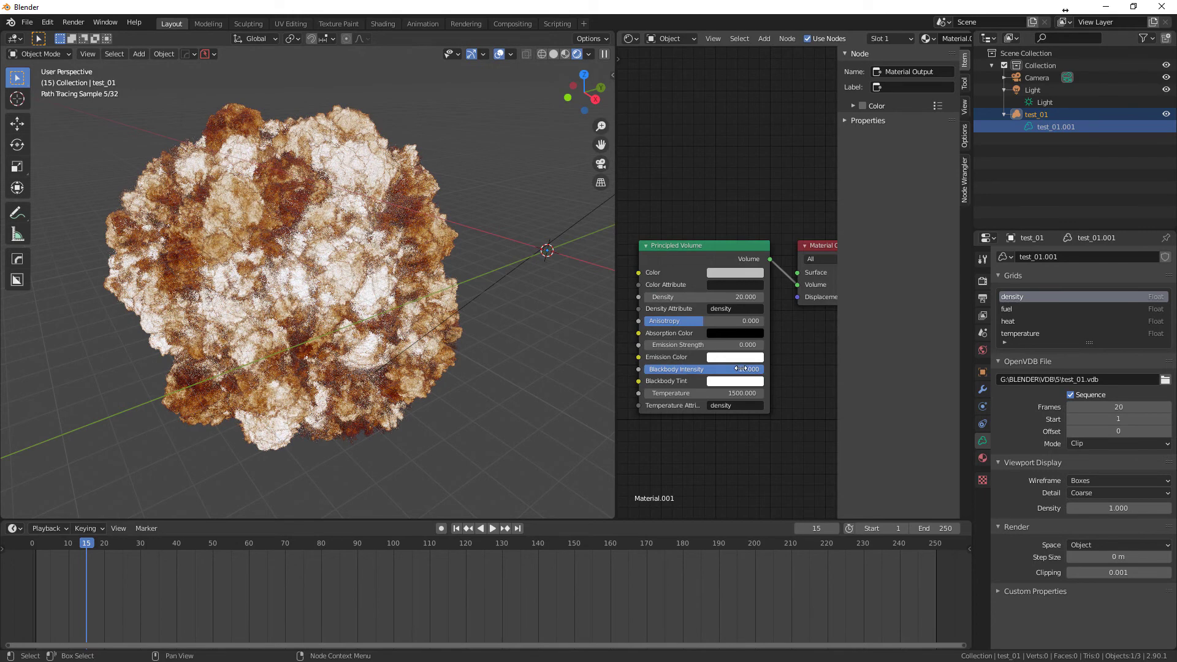
left_click(754, 369)
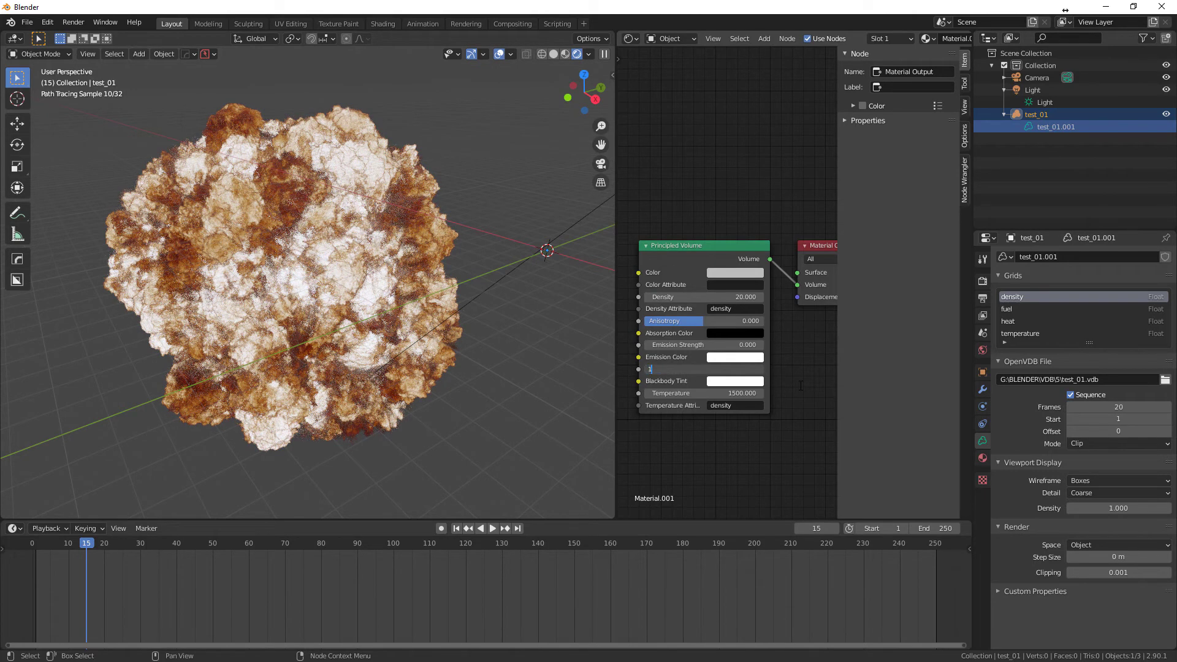
type("2")
key("Return")
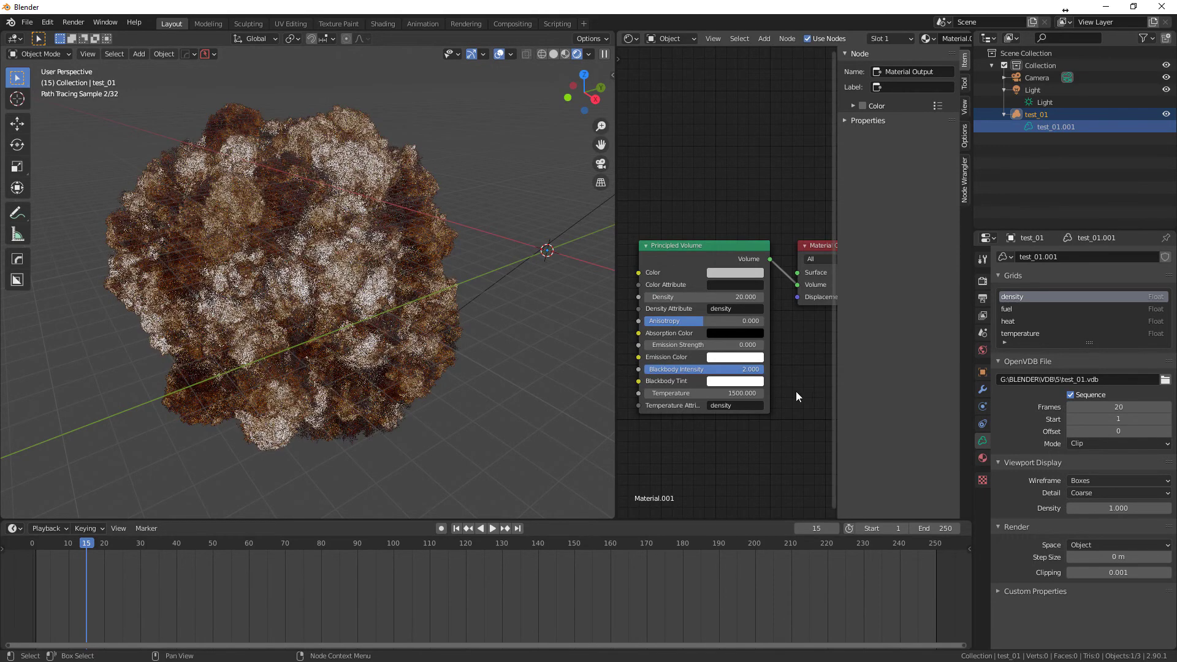
Try smoke temperatures of 800 and 1500, settling on 2500
left_click(747, 393)
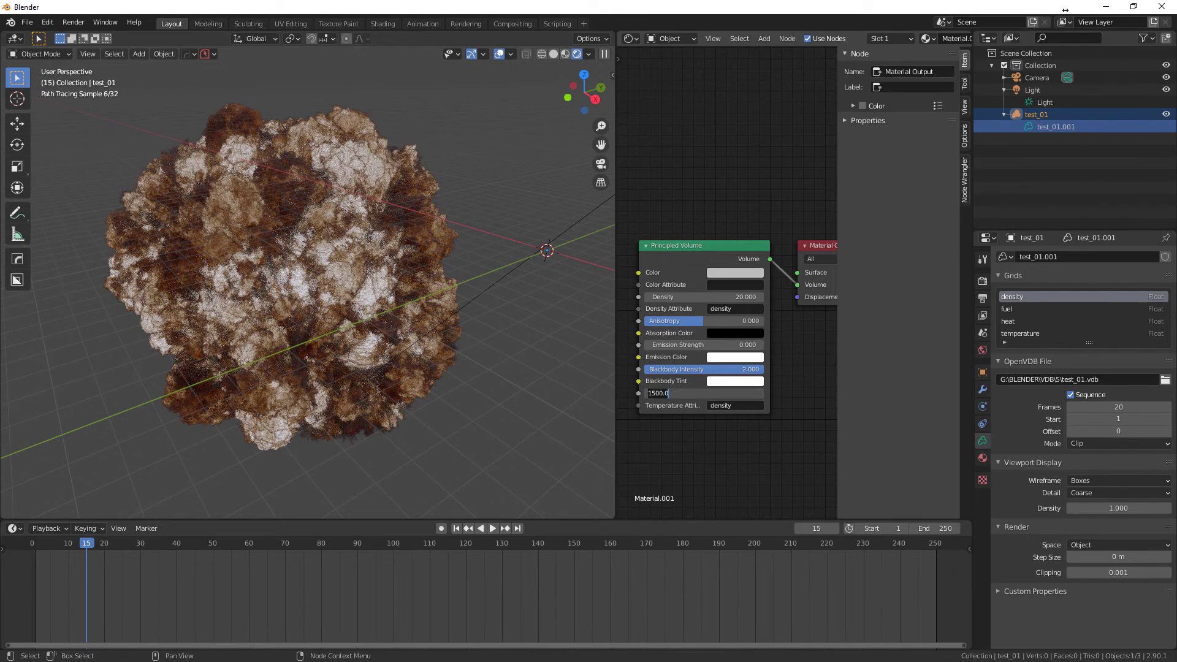
type("800")
key("Return")
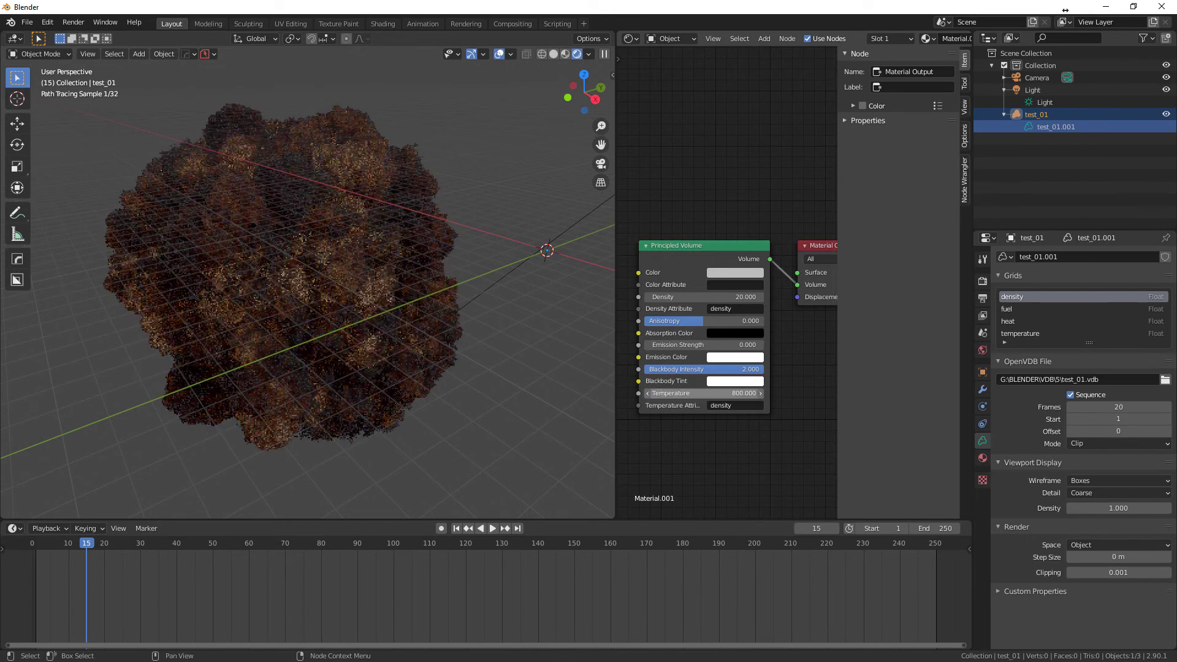
left_click(749, 392)
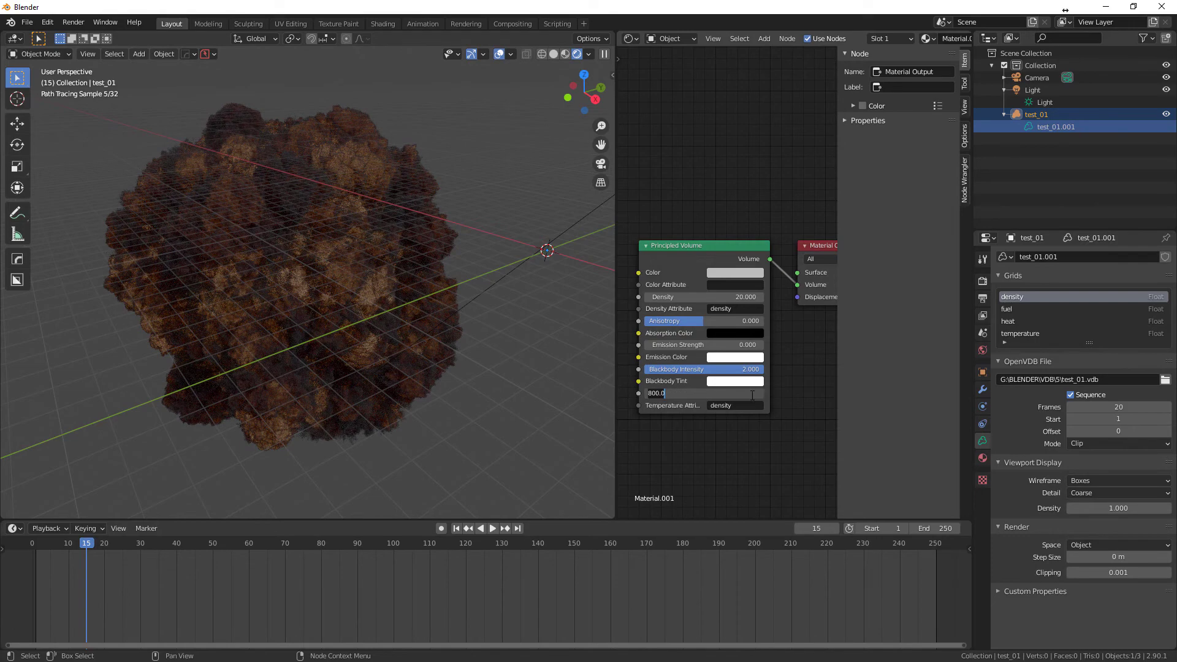
type("1500")
key("Return")
middle_click_drag(410, 328, 403, 320)
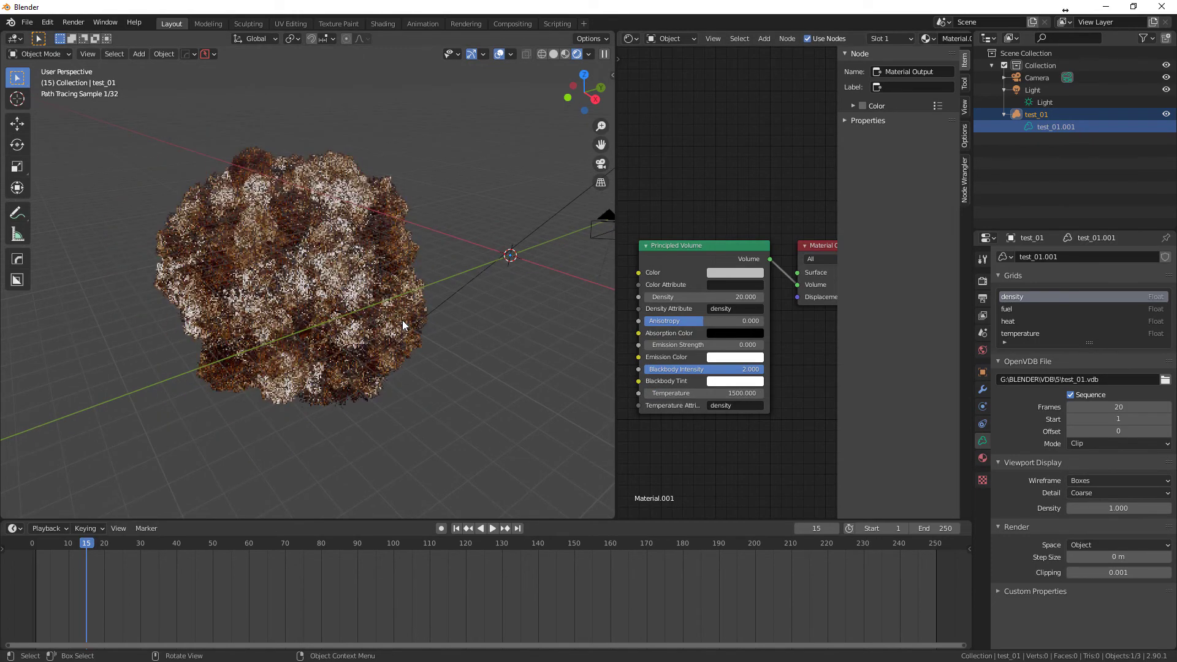
left_click(743, 393)
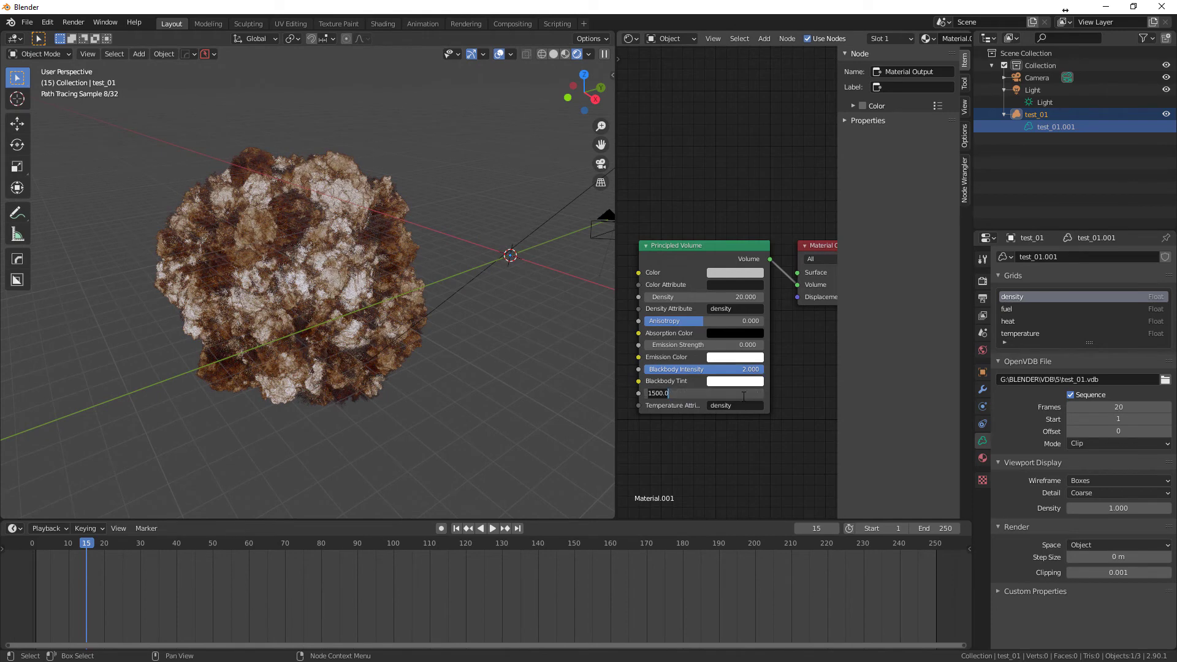
type("2")
key("Return")
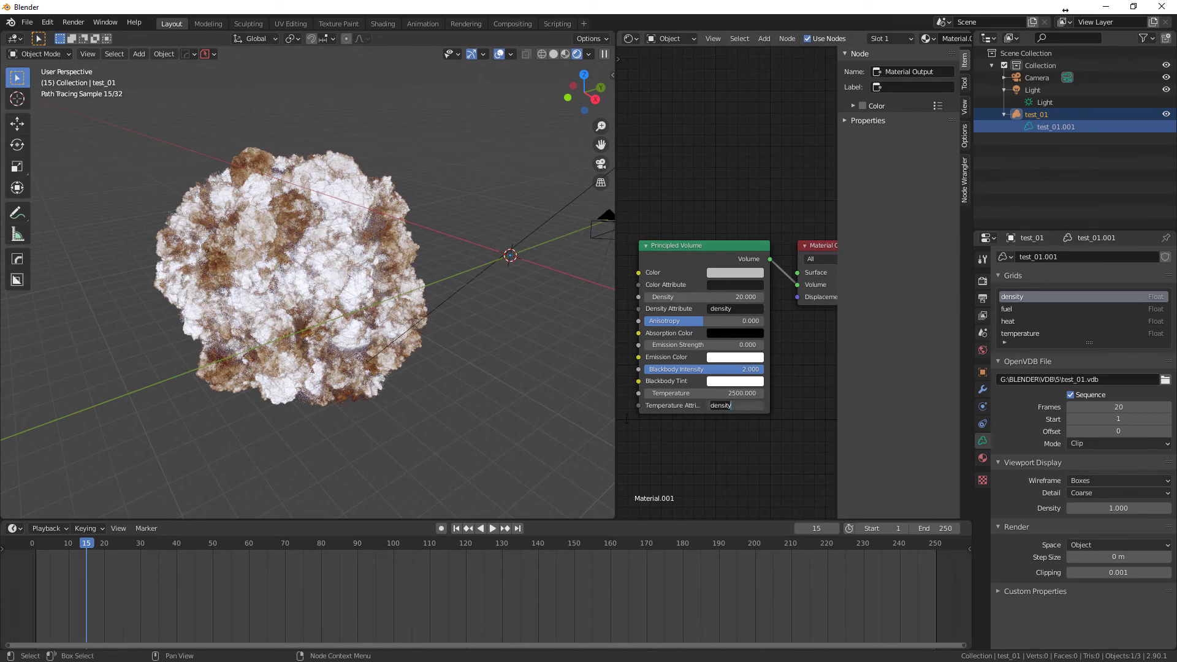
type("heat")
Use heat as the temperature attribute, setting temperature to 7000, then 6000
key("Return")
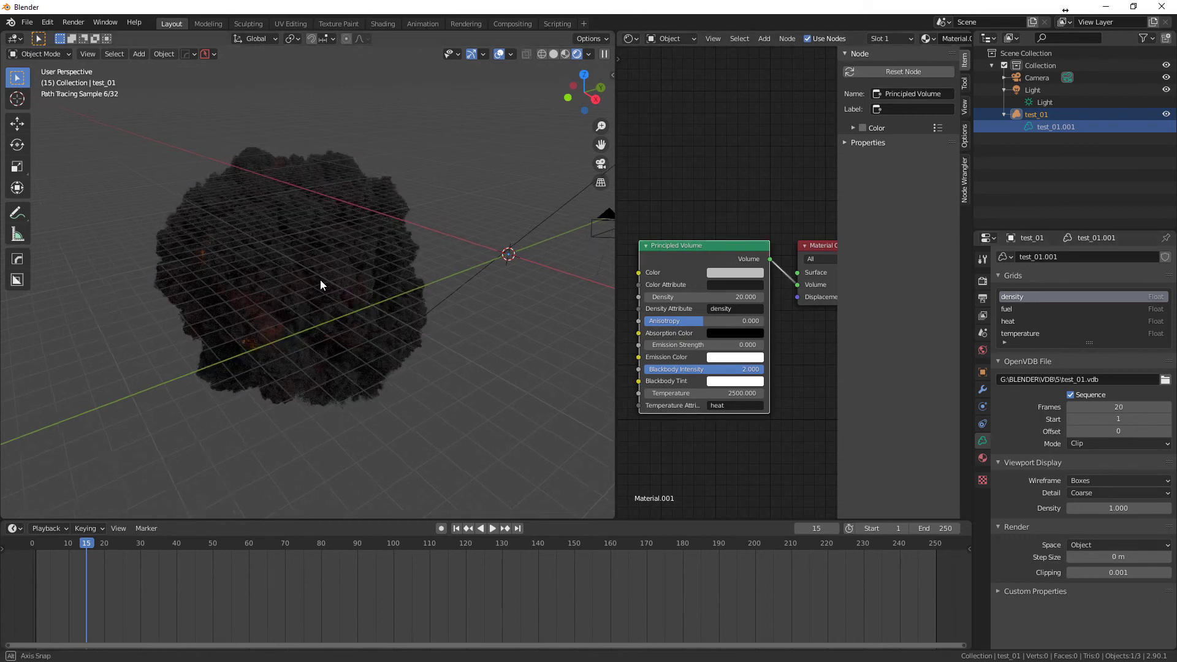
middle_click_drag(320, 278, 312, 288)
scroll(312, 283, "up", 2)
scroll(312, 282, "up", 3)
scroll(312, 282, "down", 2)
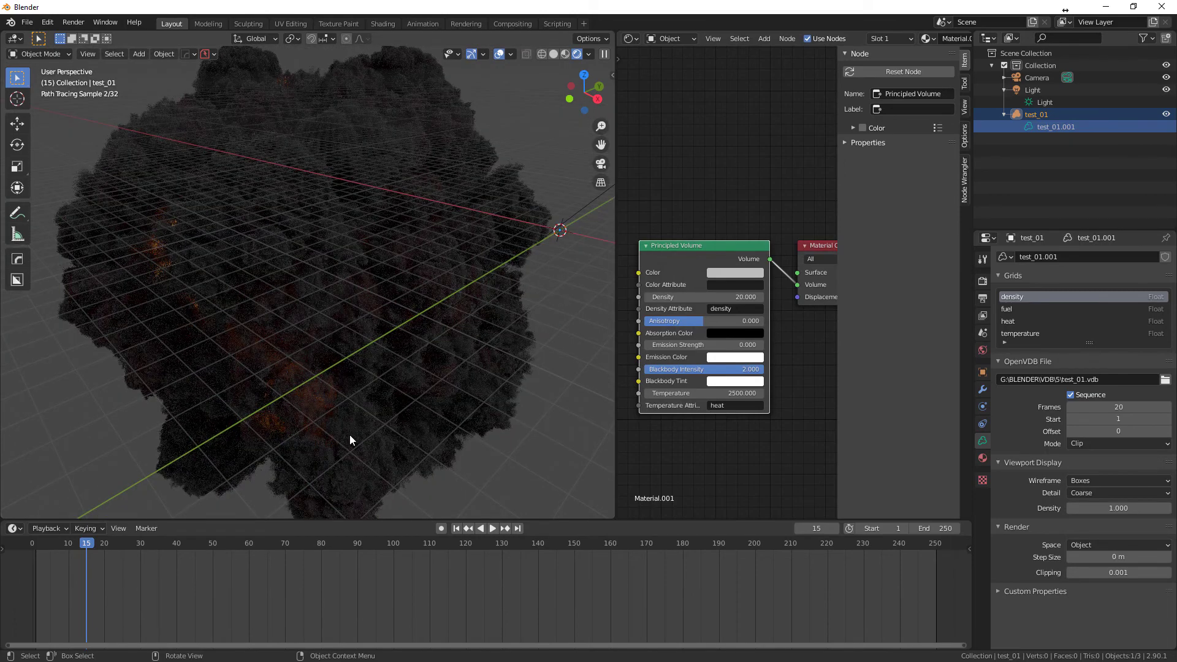
left_click(708, 393)
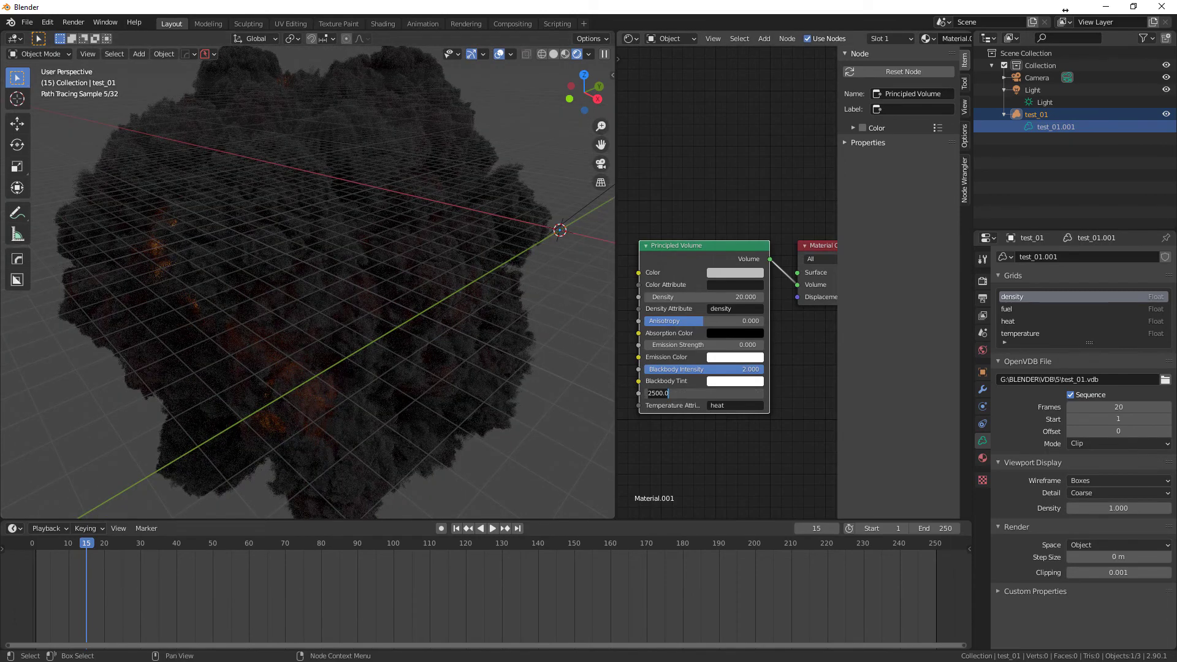
type("7")
key("Return")
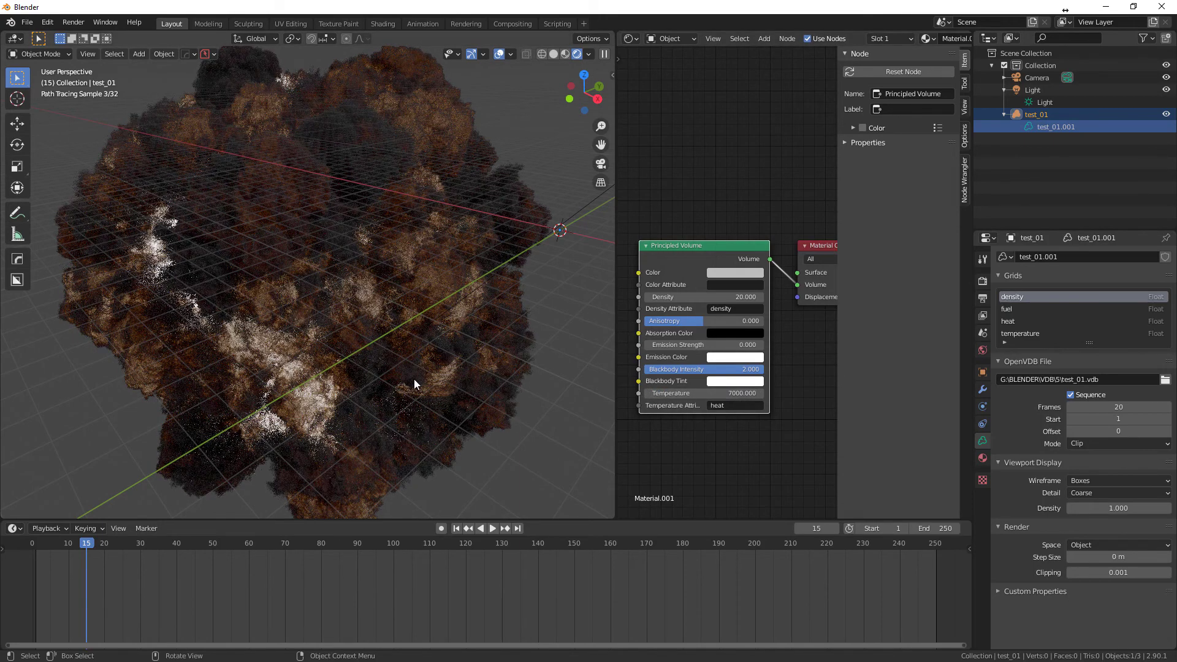
left_click(733, 392)
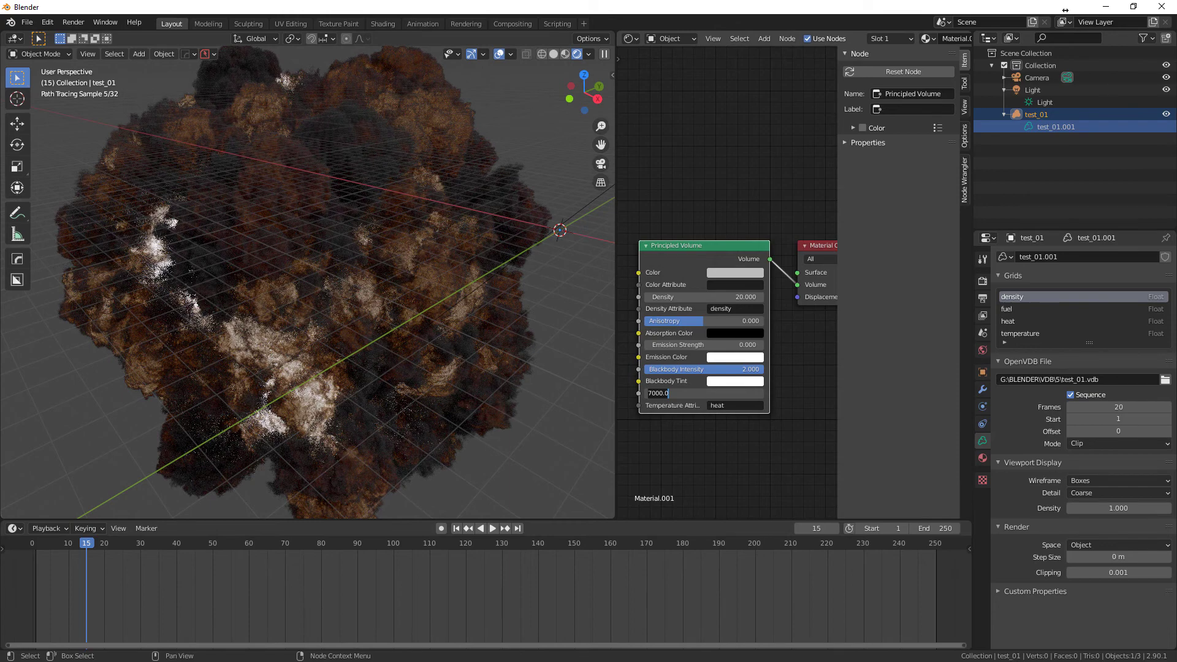
type("600")
key("Return")
scroll(322, 411, "down", 1)
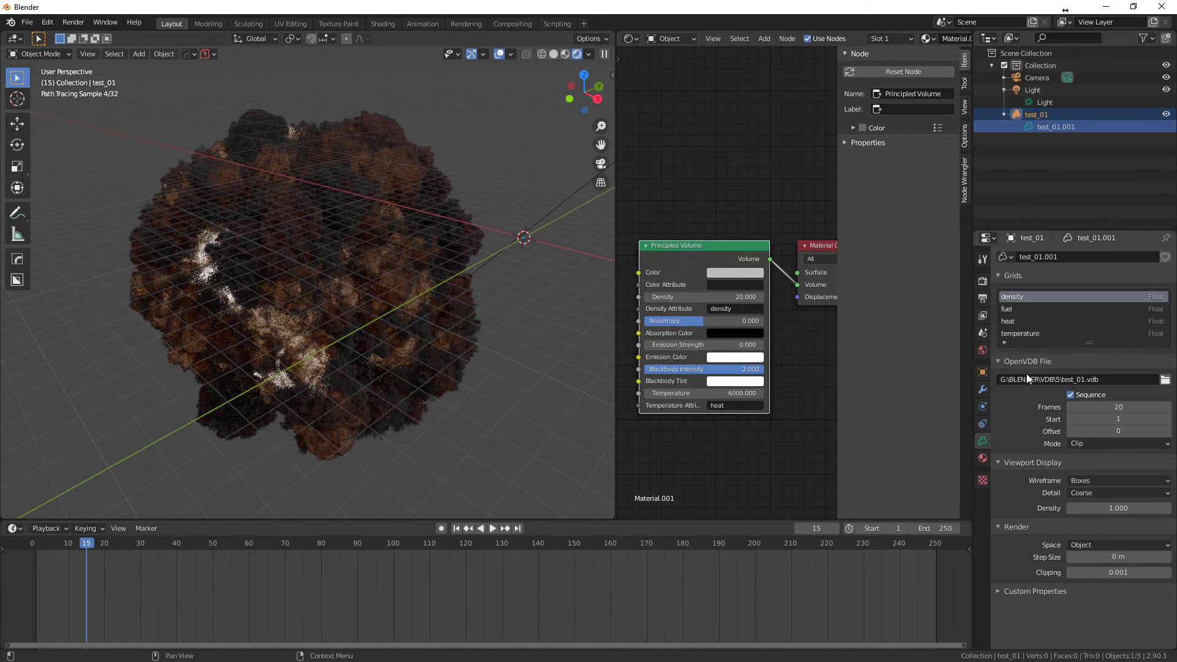
Feed the world colour from an Environment Texture using the BackLight_8K_00 HDRI
left_click(982, 457)
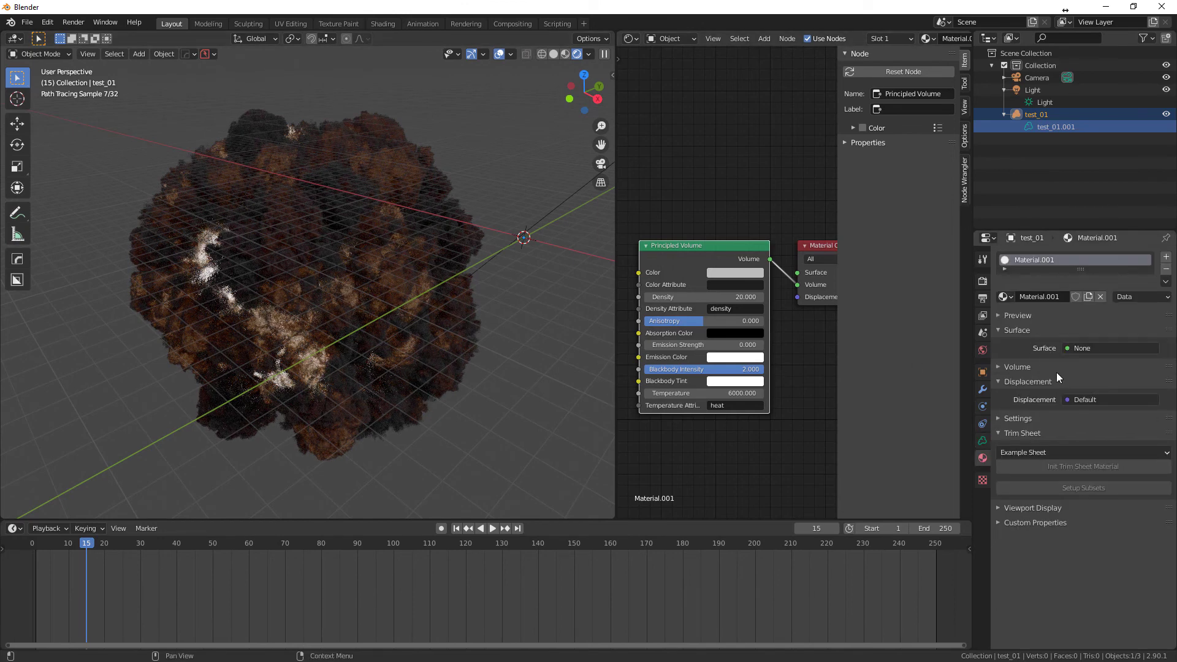
left_click(982, 350)
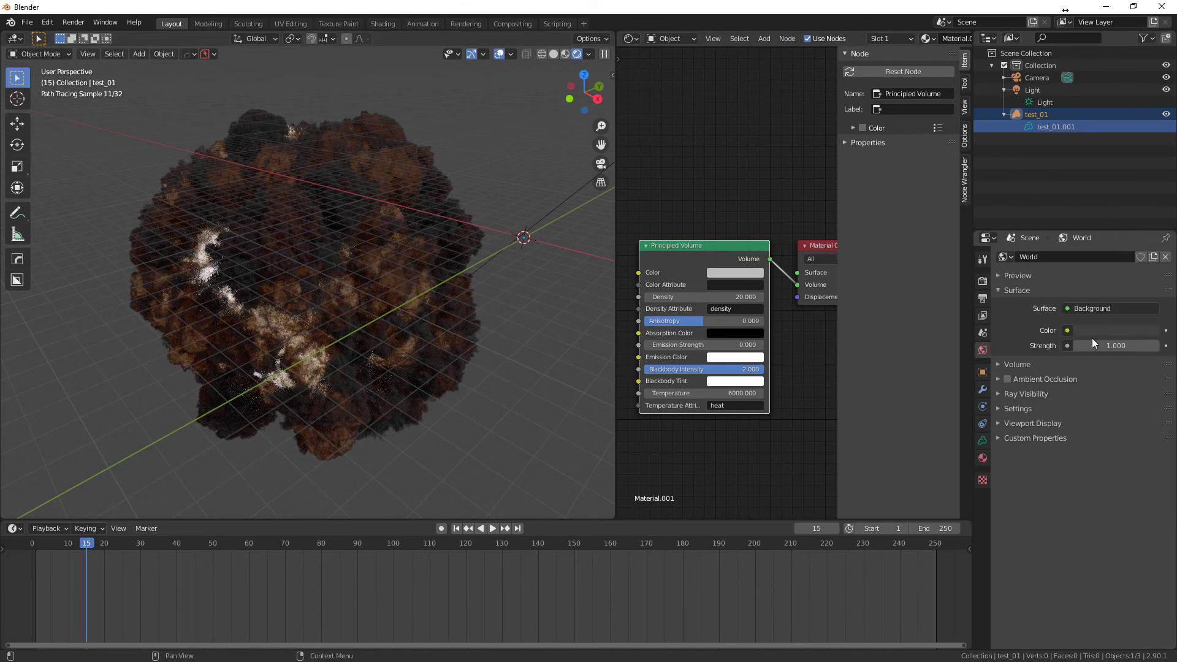
left_click(1067, 330)
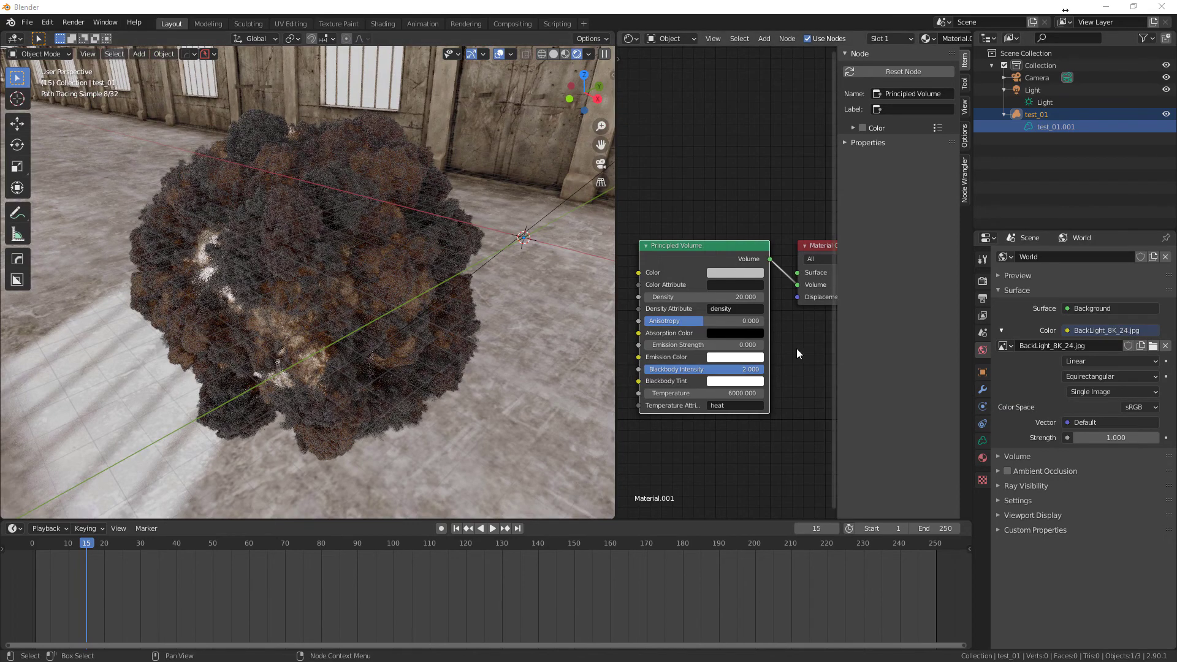
mouse_move(381, 350)
middle_mouse_down()
mouse_move(408, 335)
mouse_move(382, 335)
middle_mouse_up()
left_click(1154, 346)
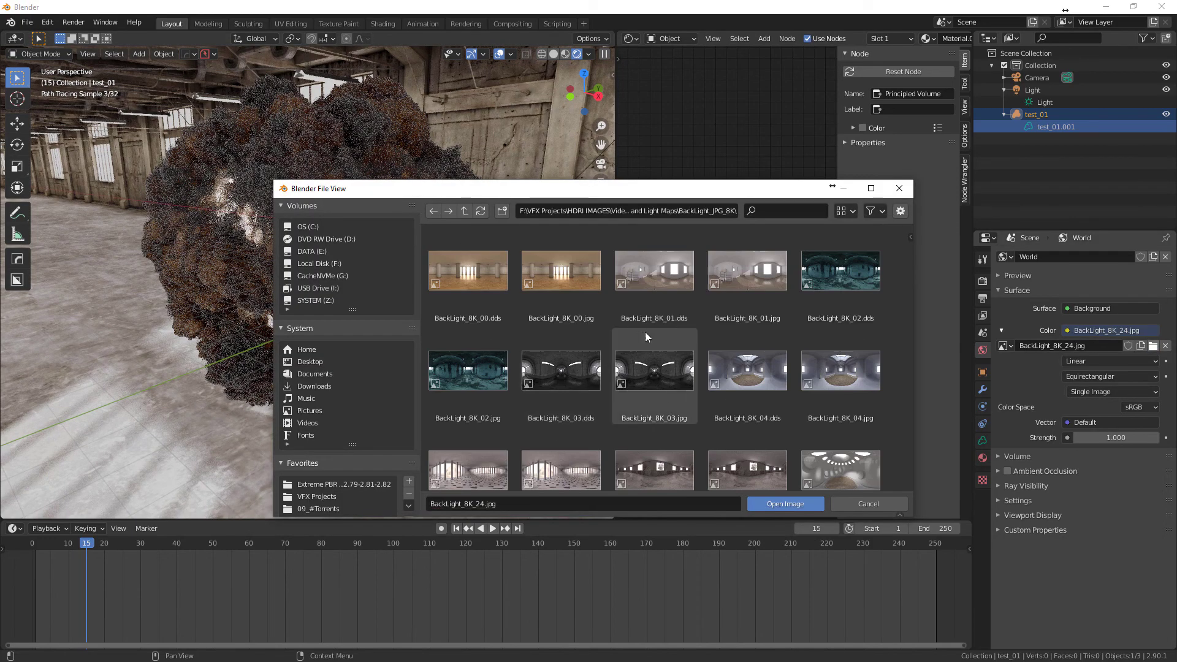
scroll(671, 368, "down", 3)
scroll(707, 411, "down", 5)
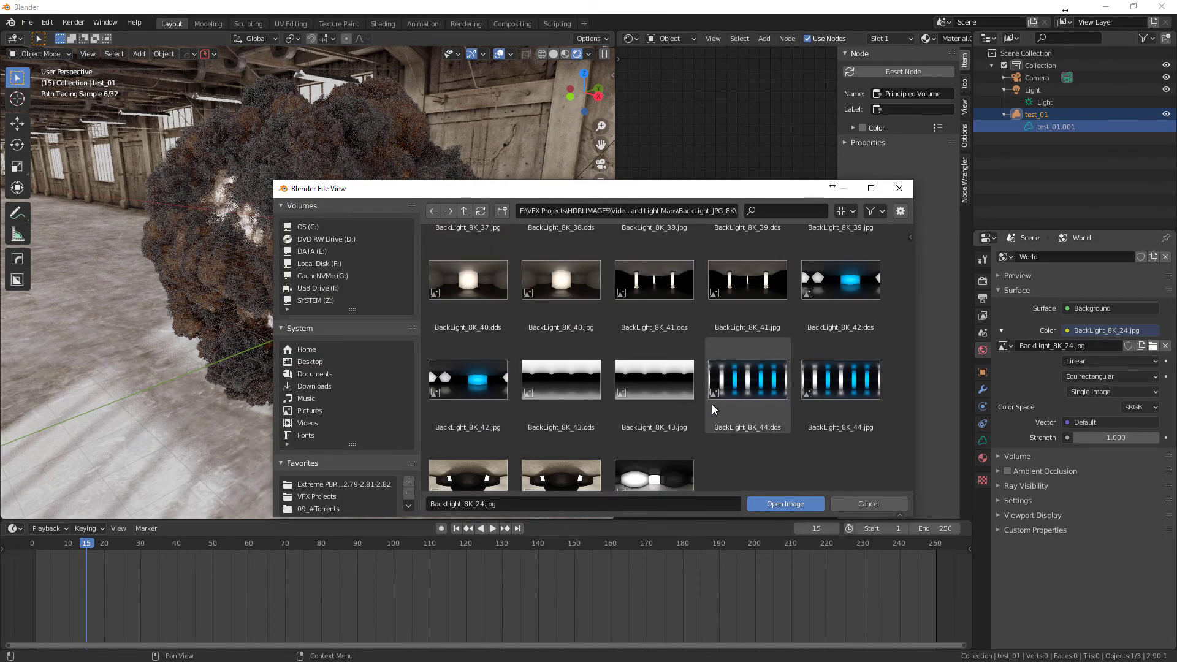
scroll(712, 404, "up", 3)
scroll(713, 404, "up", 1)
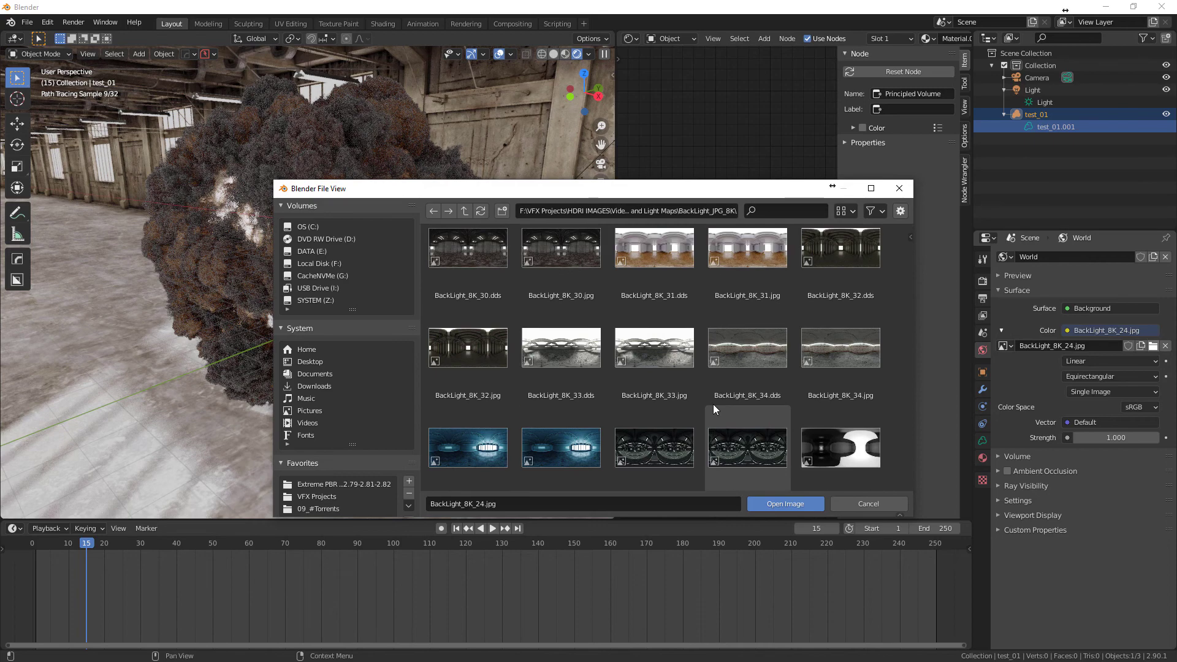
scroll(713, 404, "up", 3)
scroll(713, 404, "up", 2)
scroll(713, 404, "up", 1)
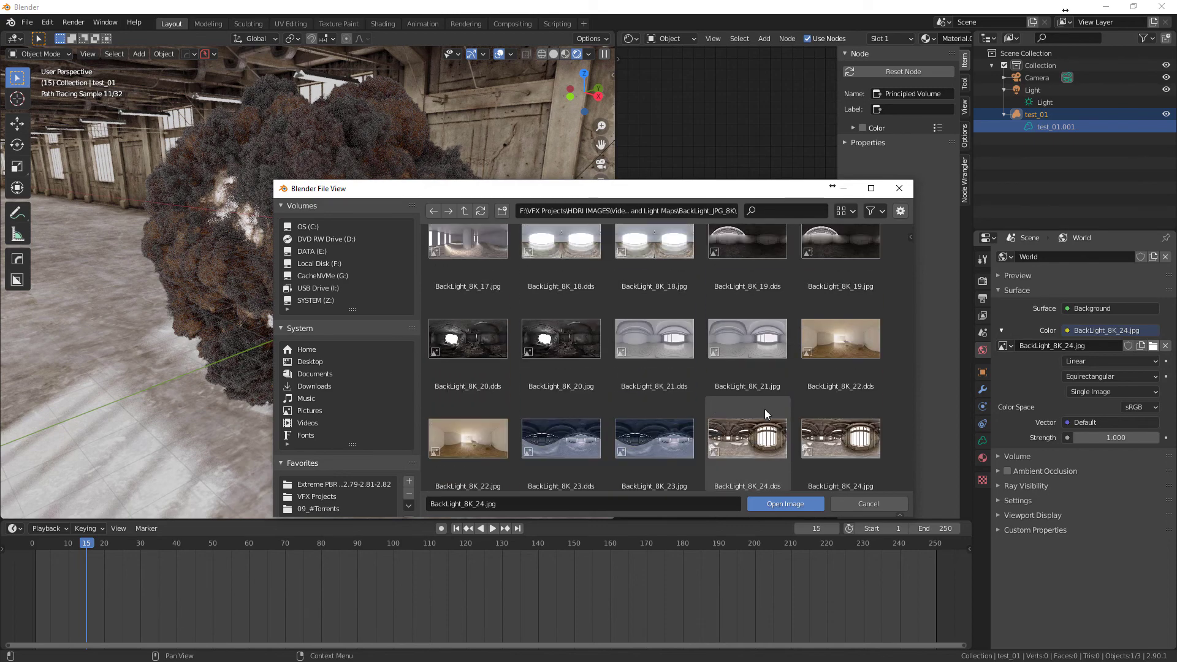
left_click(839, 432)
left_click(791, 502)
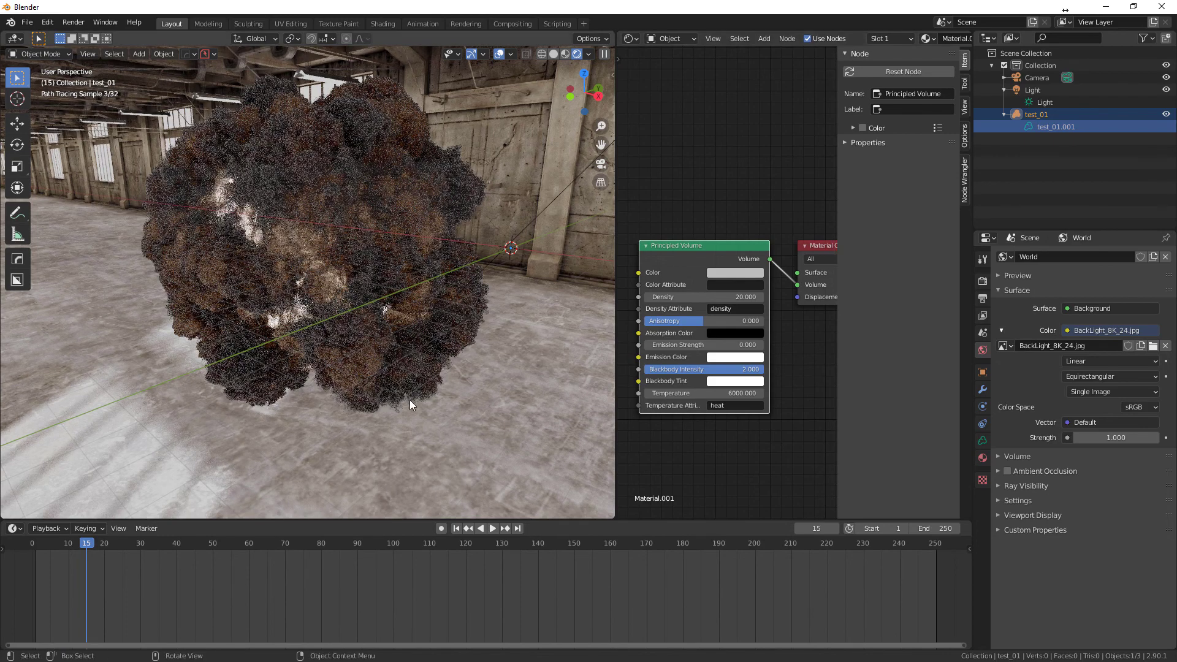
mouse_move(446, 403)
middle_mouse_down()
mouse_move(438, 374)
mouse_move(967, 405)
middle_mouse_up()
Enable Transparent under render Film so the smoke shows over a checkered background
left_click(983, 333)
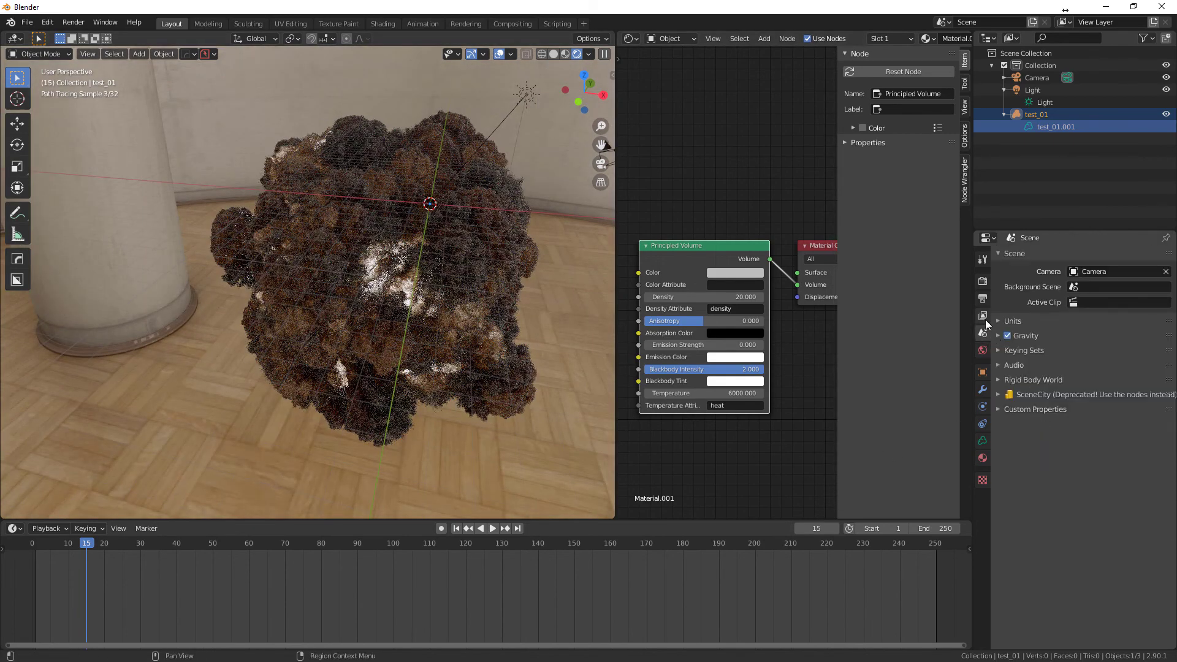
scroll(1059, 410, "up", 1, "ctrl")
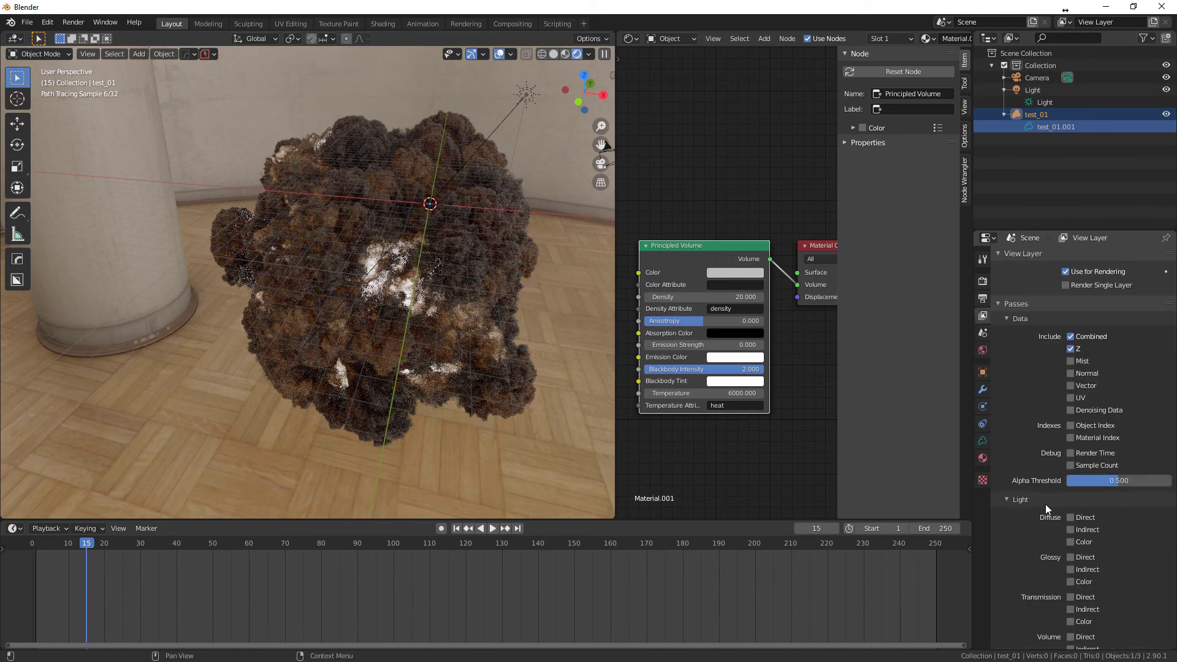
left_click(983, 298)
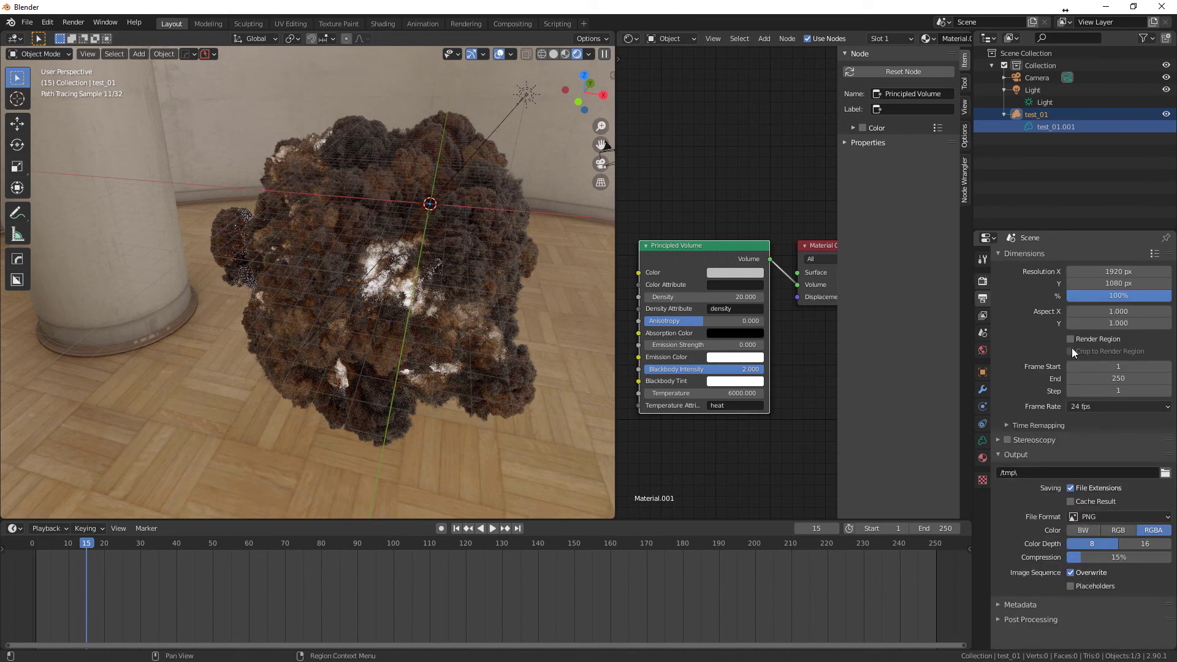
scroll(1057, 564, "up", 1, "ctrl")
left_click(1006, 490)
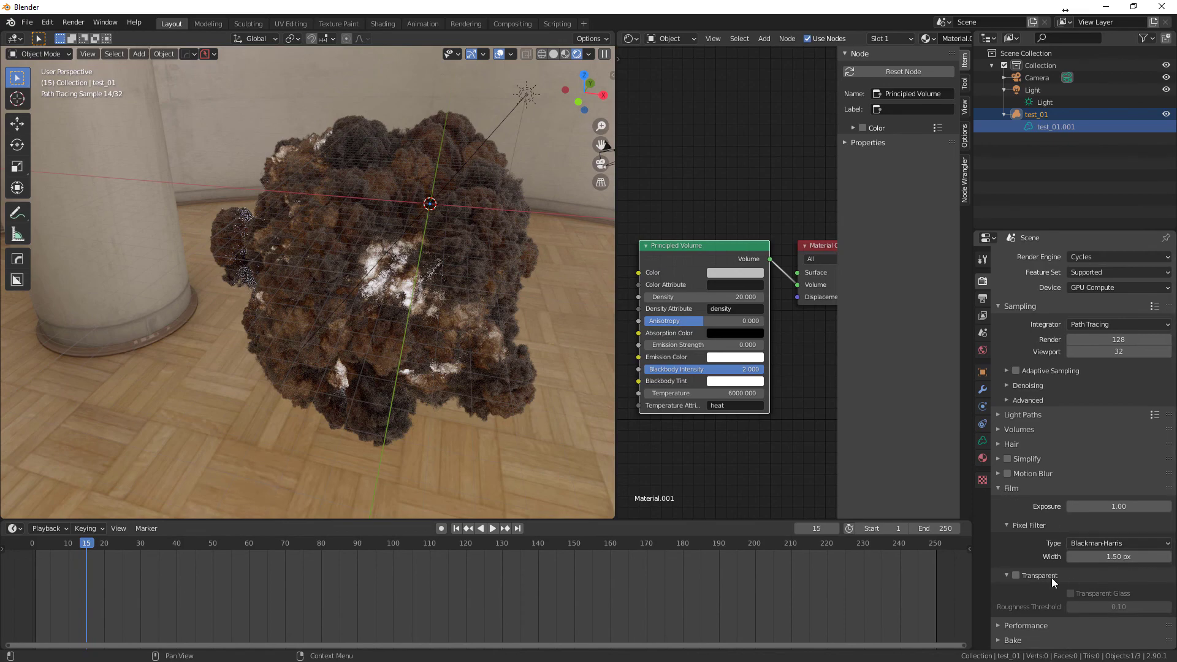
left_click(1015, 575)
mouse_move(521, 360)
middle_mouse_down()
mouse_move(442, 354)
mouse_move(466, 348)
middle_mouse_up()
scroll(444, 360, "down", 4)
scroll(444, 359, "up", 1)
scroll(444, 358, "up", 1)
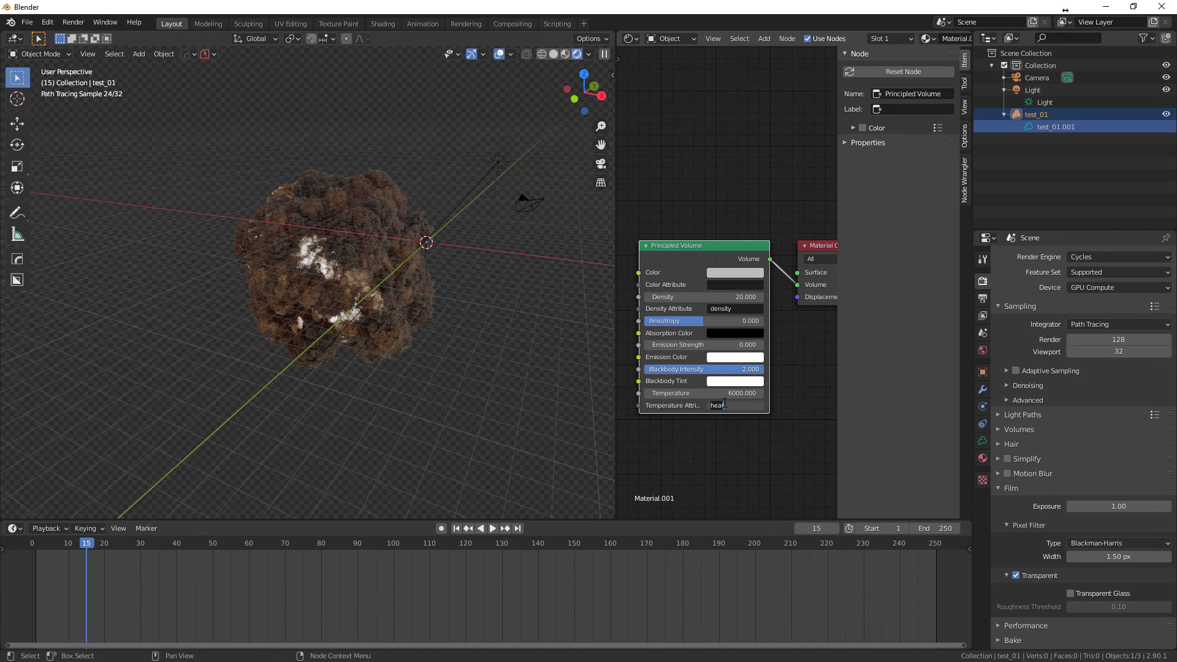
type("densiy")
Use density as the temperature attribute, with temperature 1000 and density 50
key("Return")
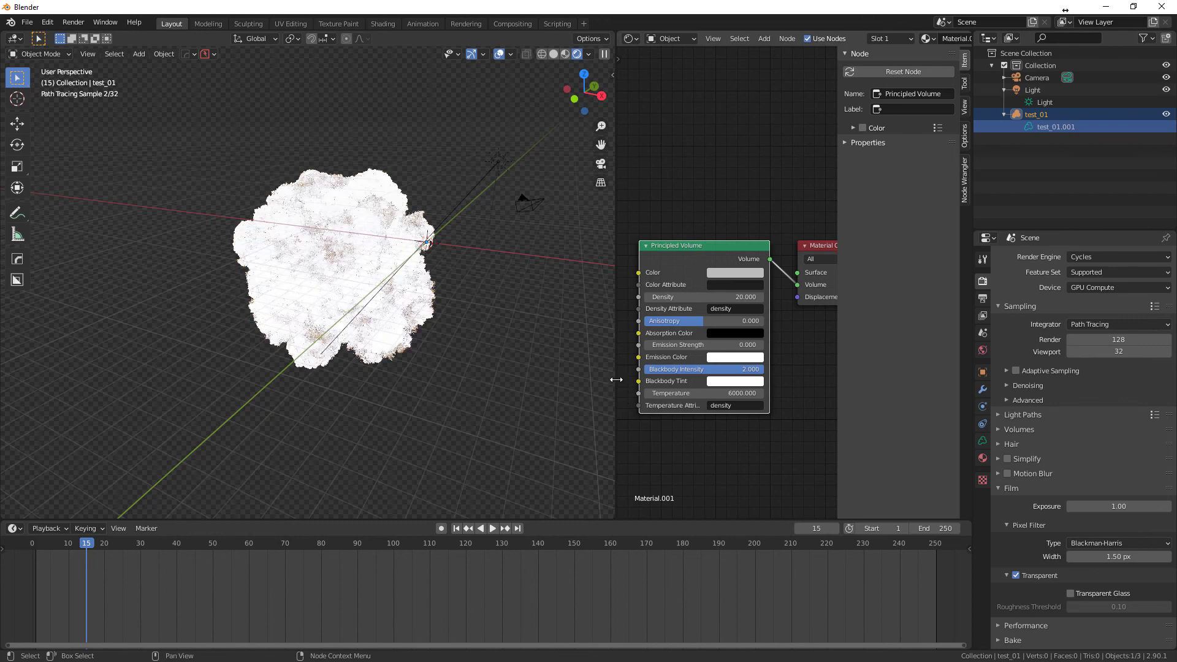
left_click(741, 397)
type("1")
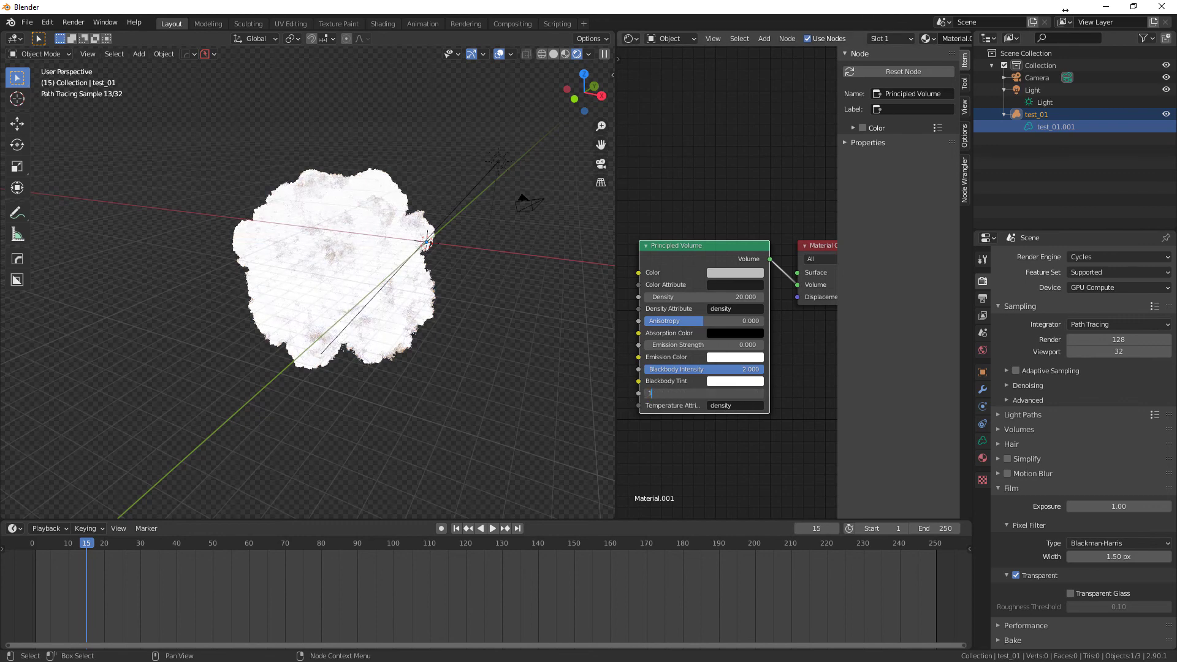
key("Return")
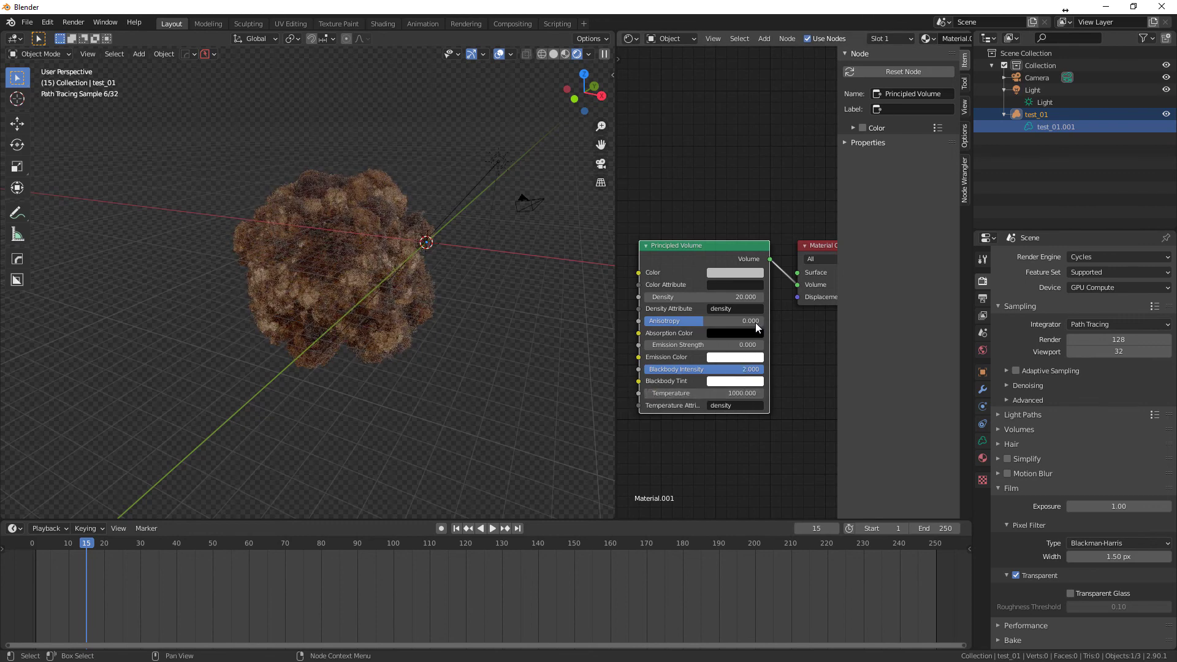
left_click(743, 297)
type("50.000")
key("Return")
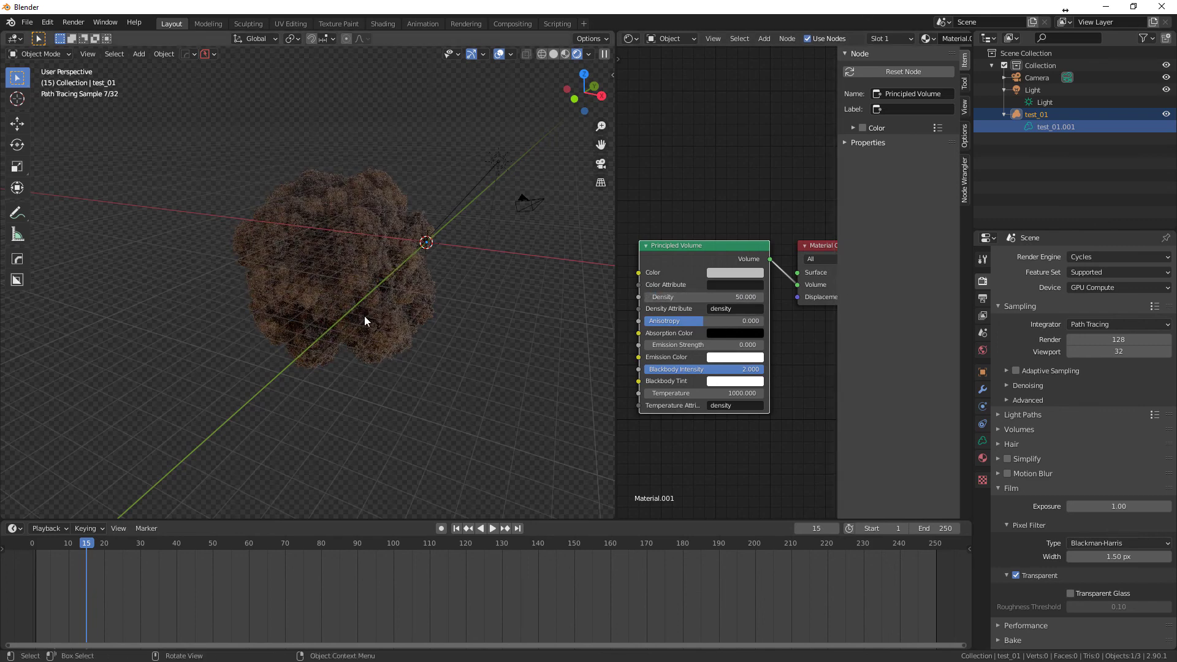
scroll(365, 316, "up", 2)
scroll(553, 267, "down", 3)
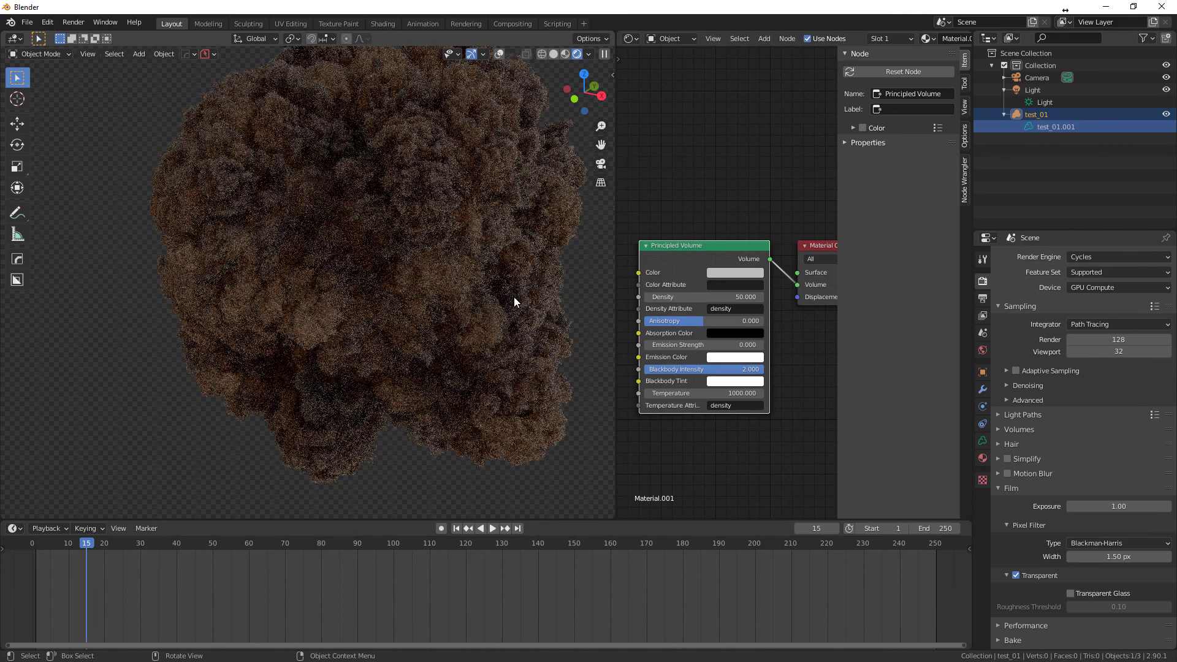
scroll(514, 296, "down", 3)
middle_click_drag(500, 302, 497, 305)
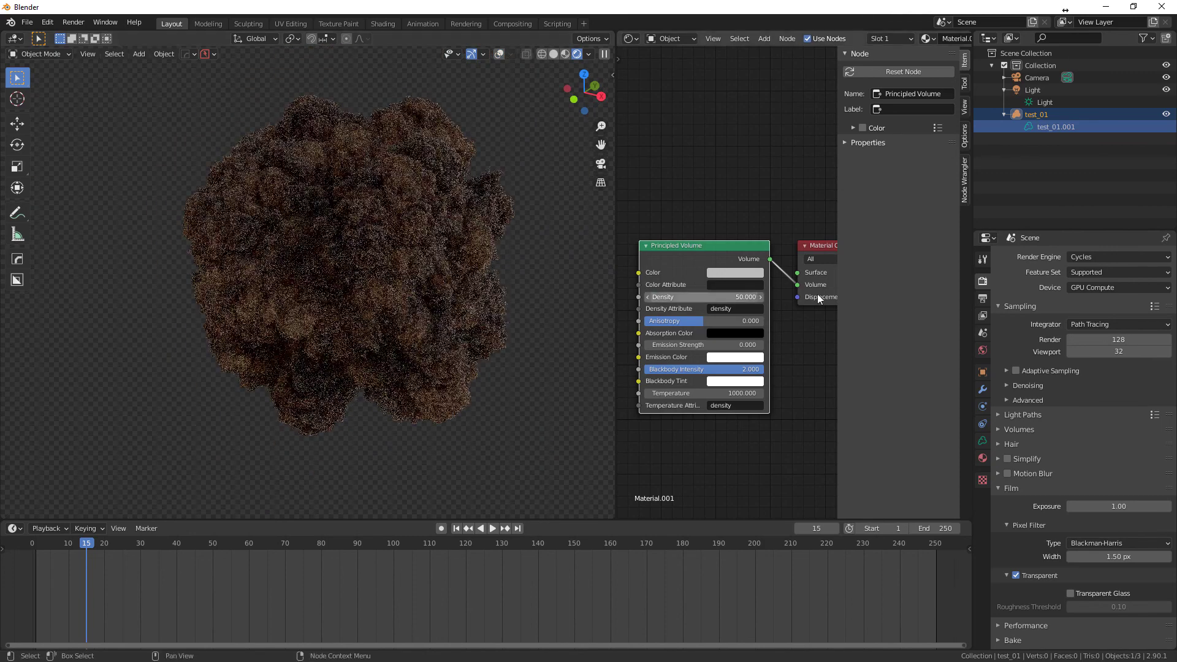
Set 128 viewport samples and sun strength 1, then deselect the light
left_click(1121, 351)
type("128")
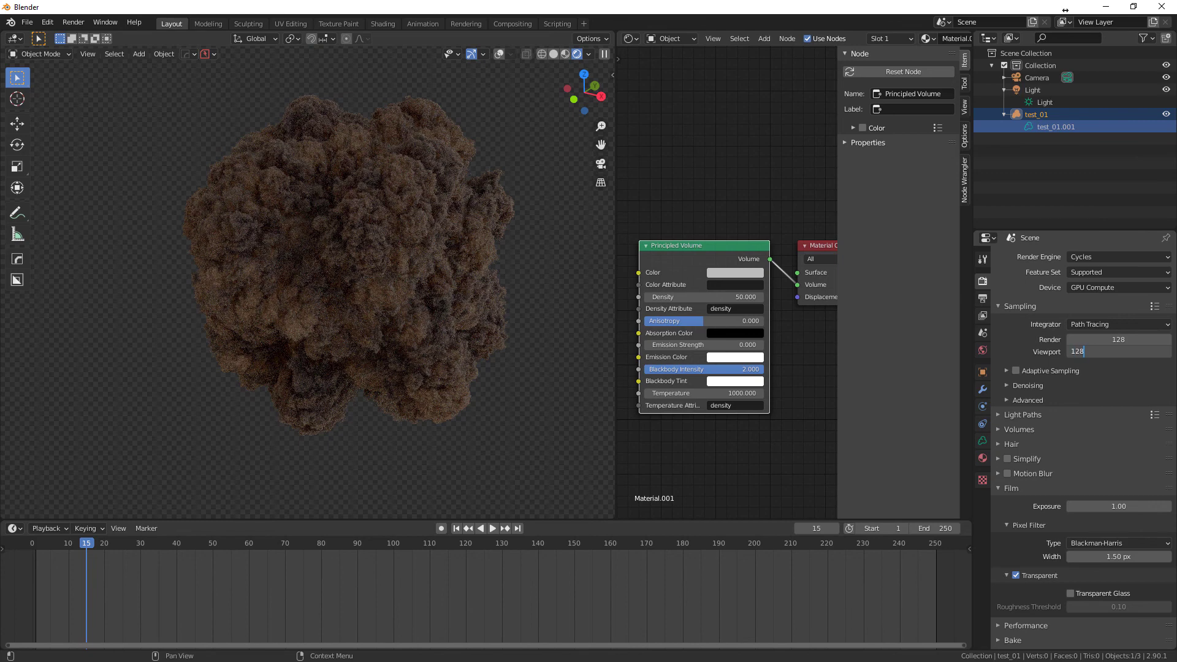
key("Return")
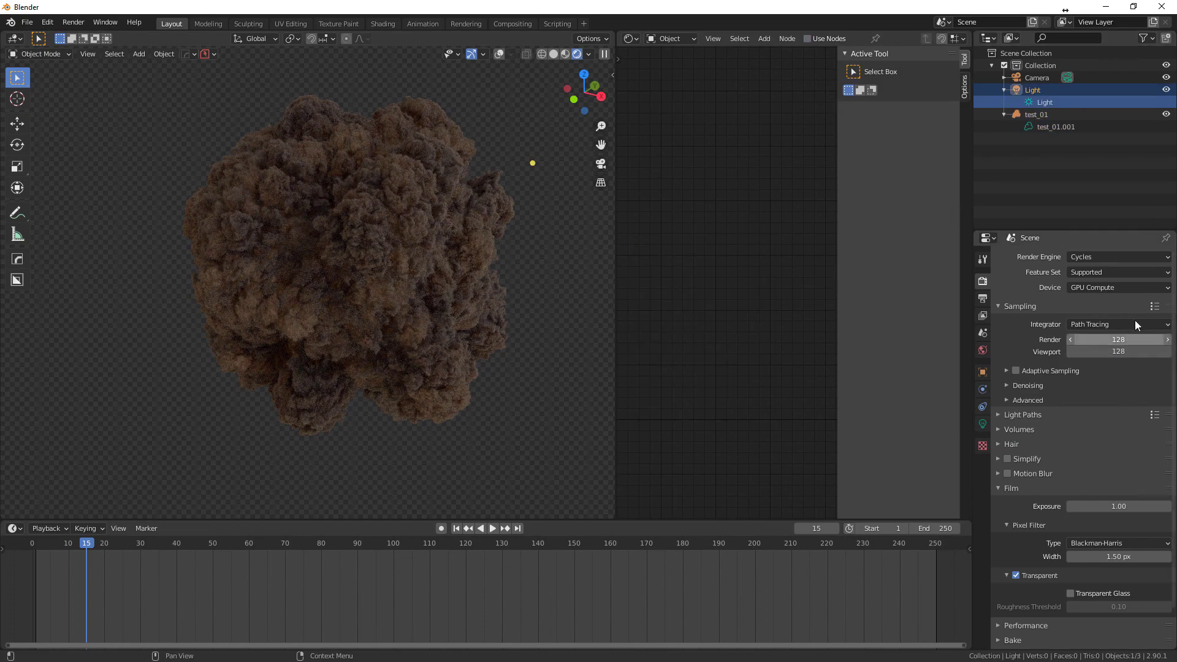
left_click(982, 424)
double_click(1109, 337)
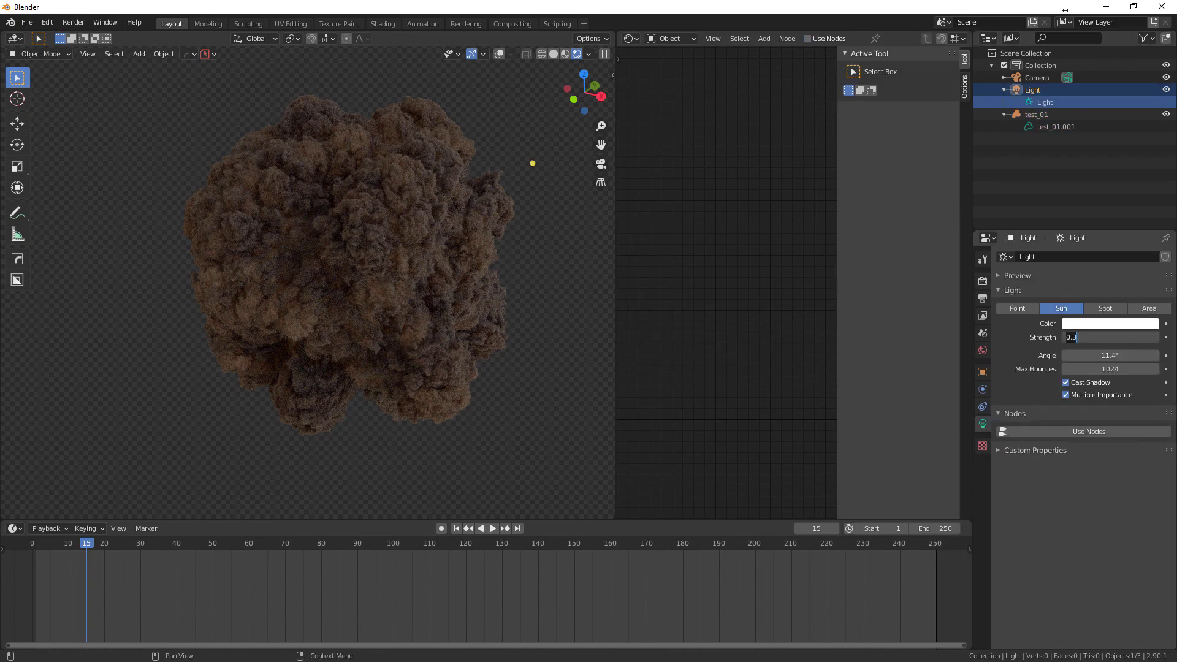
type("1")
key("Return")
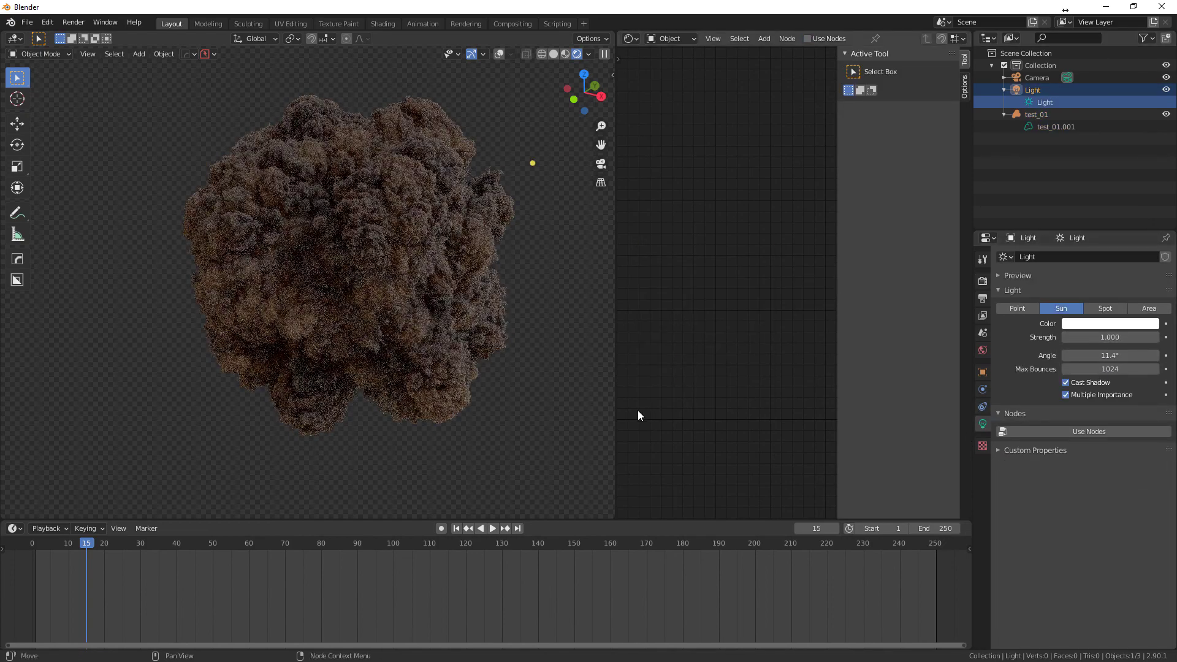
left_click(509, 283)
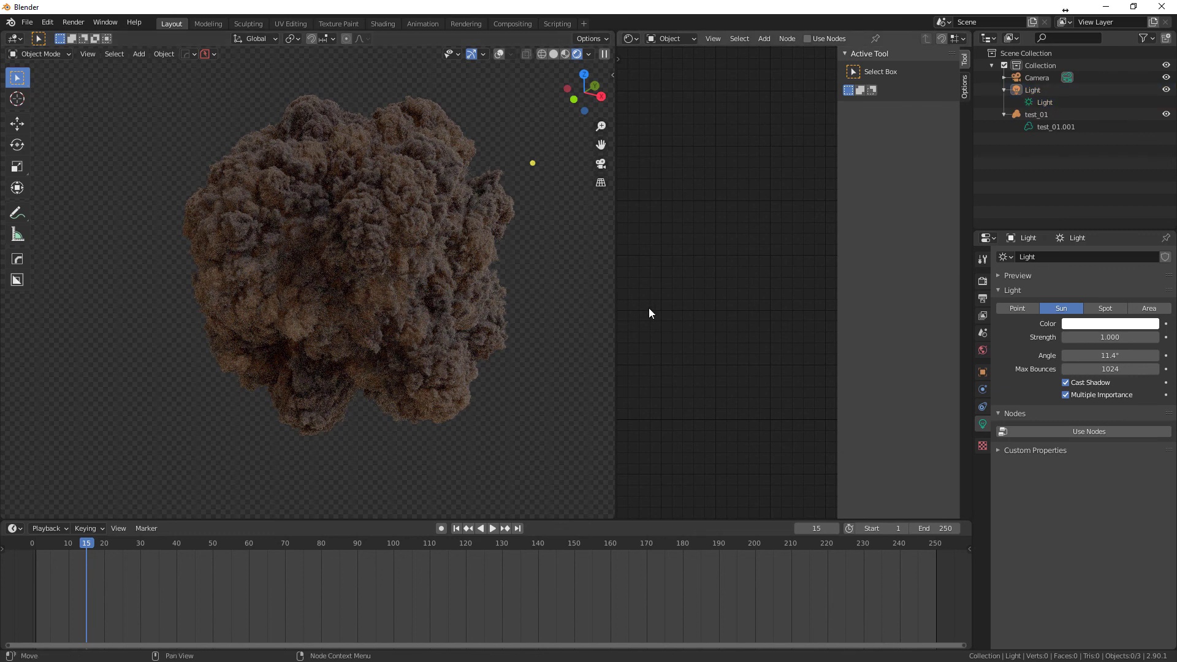